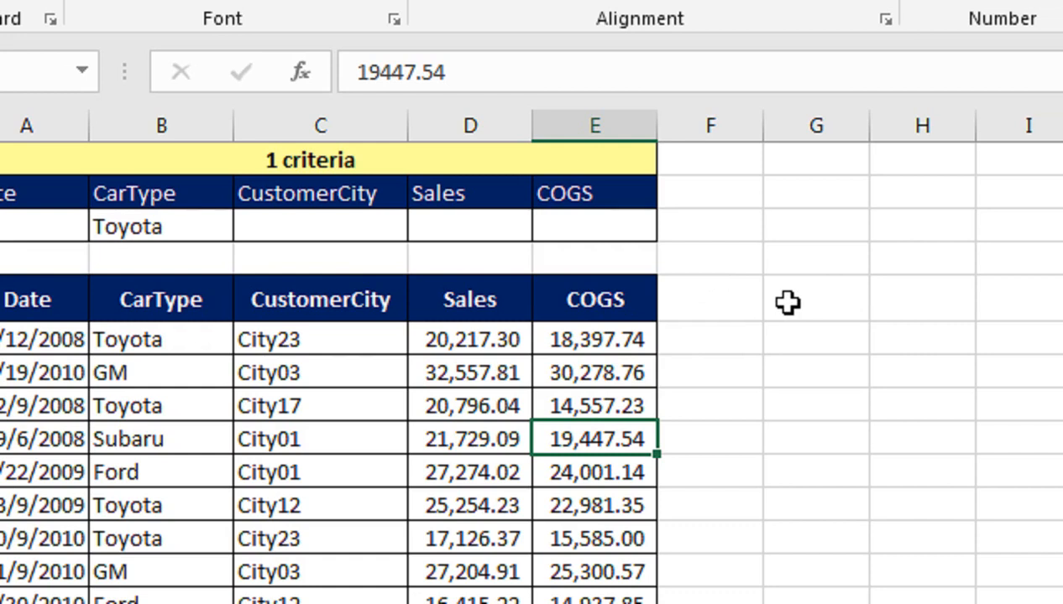
Try to turn on filtering from empty cell G5, outside the data table
left_click(787, 303)
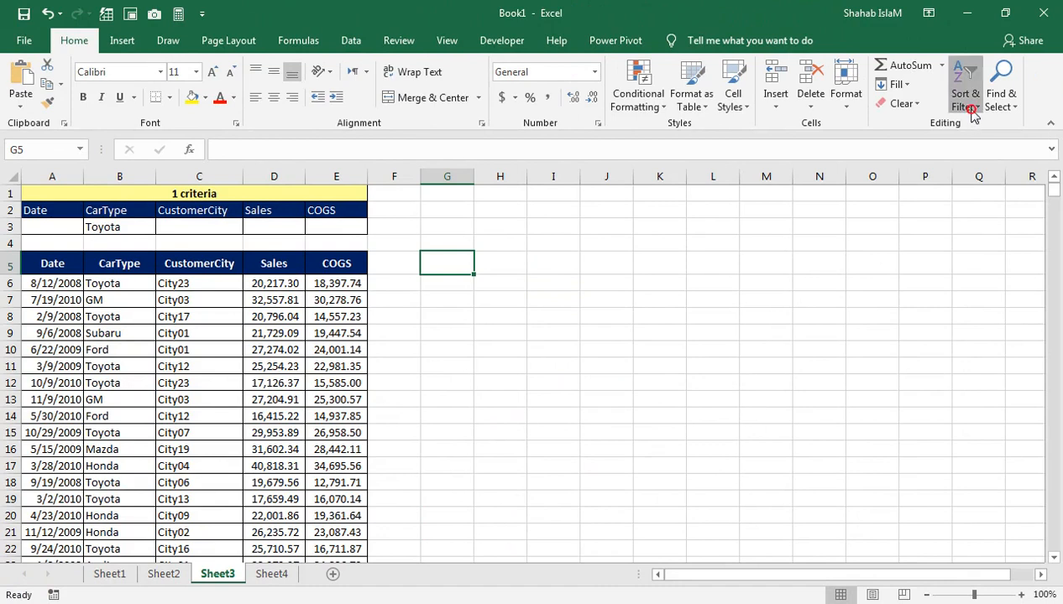
left_click(967, 101)
left_click(987, 185)
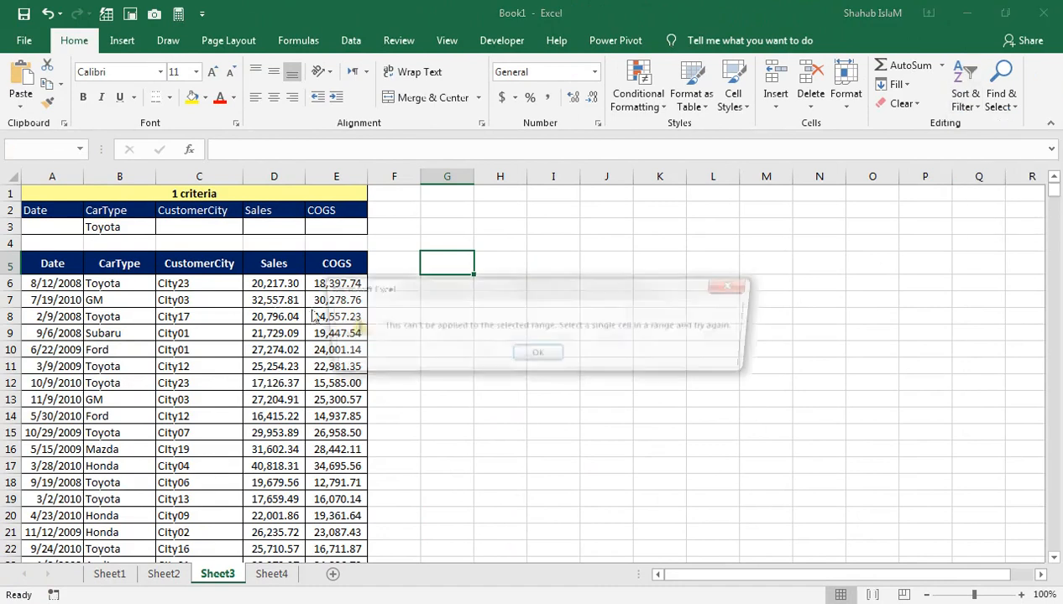
left_click(542, 356)
Turn on filtering for the data table from its COGS header in row 5
left_click(307, 262)
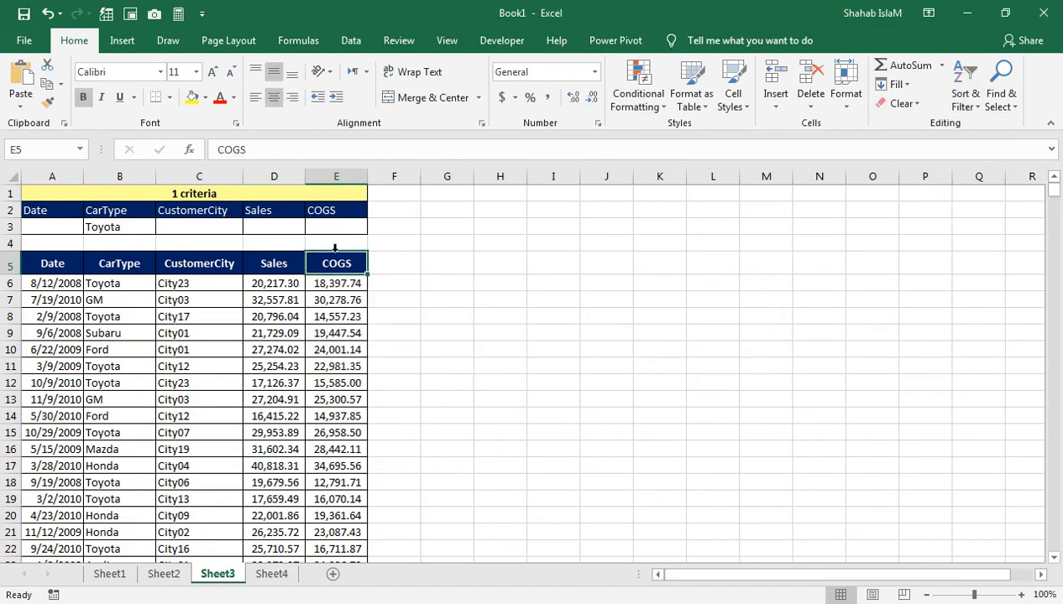
left_click(963, 99)
left_click(957, 182)
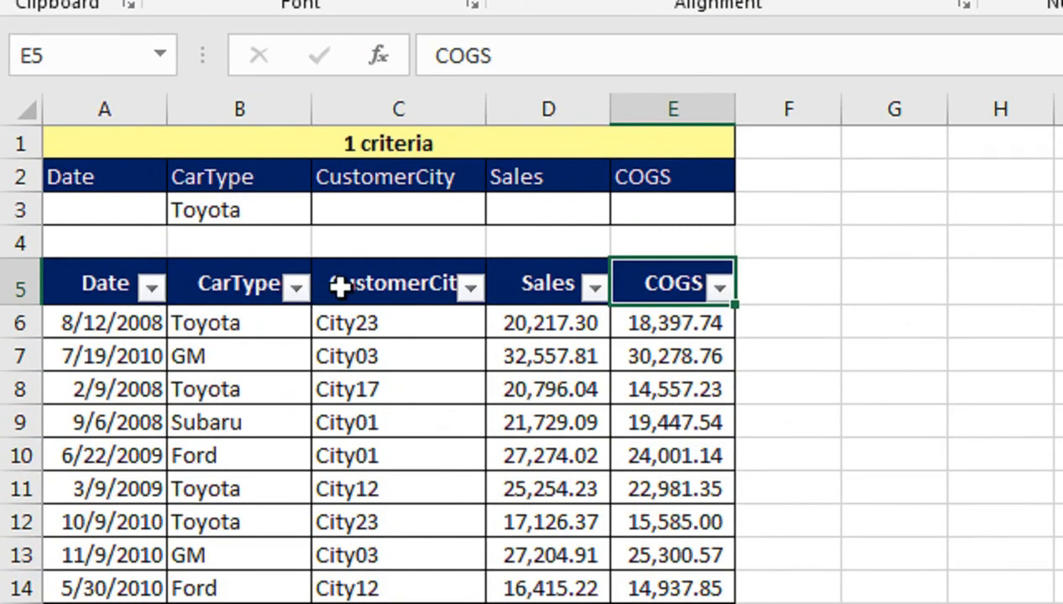
Filter the CarType column so that only the Toyota rows are shown
left_click(296, 288)
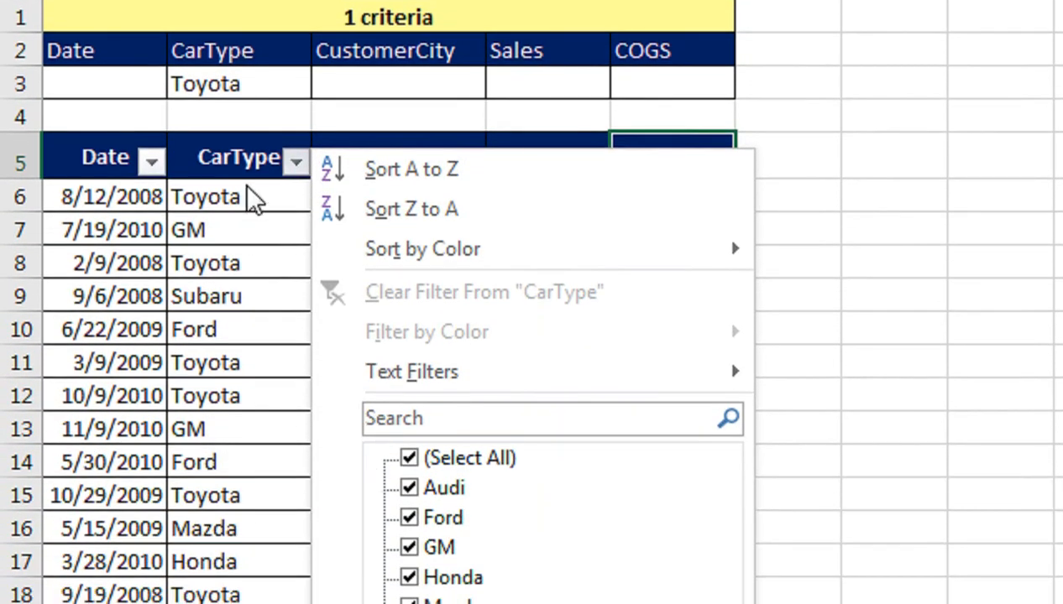
left_click(409, 458)
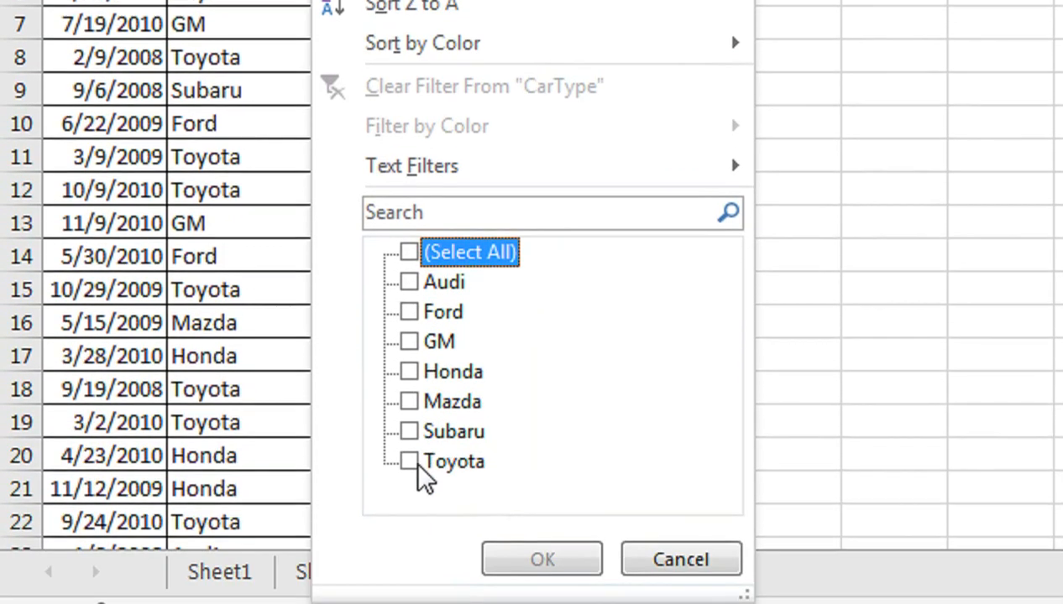
left_click(412, 586)
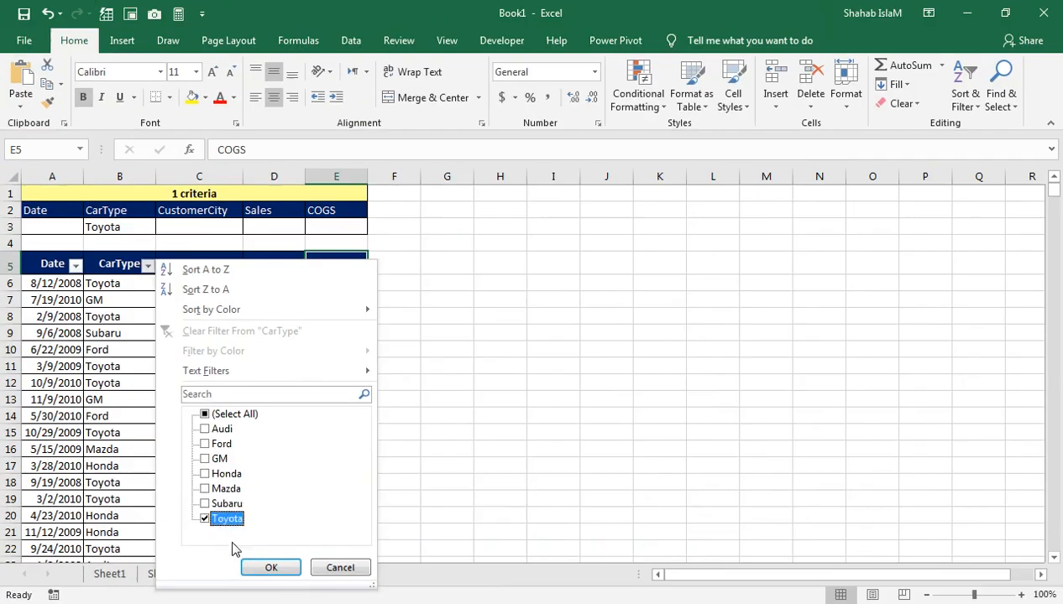
left_click(542, 531)
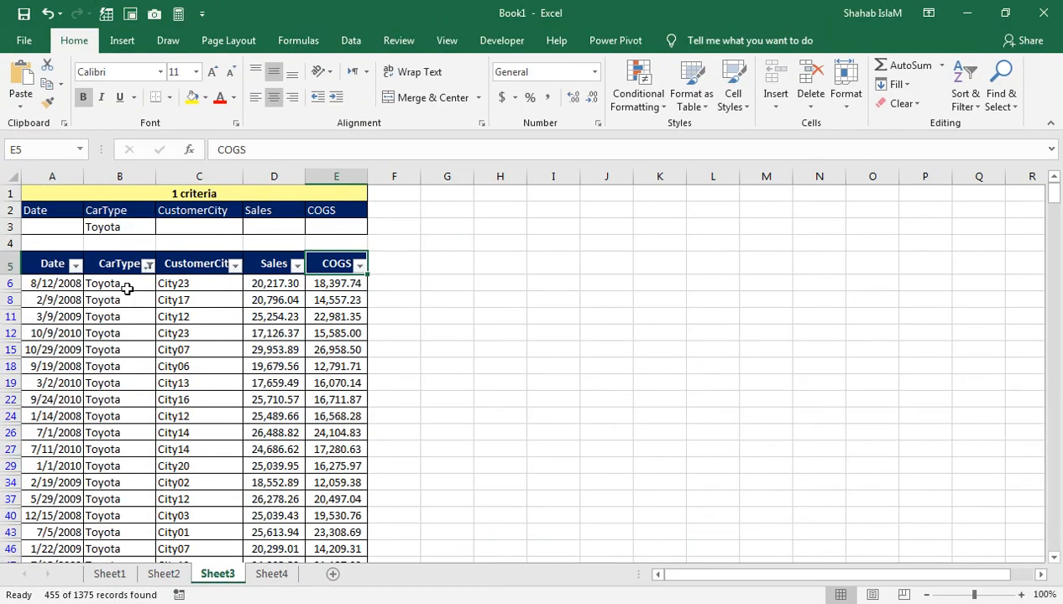
Include all car types in the CarType filter again and turn off filtering for the table
left_click(148, 266)
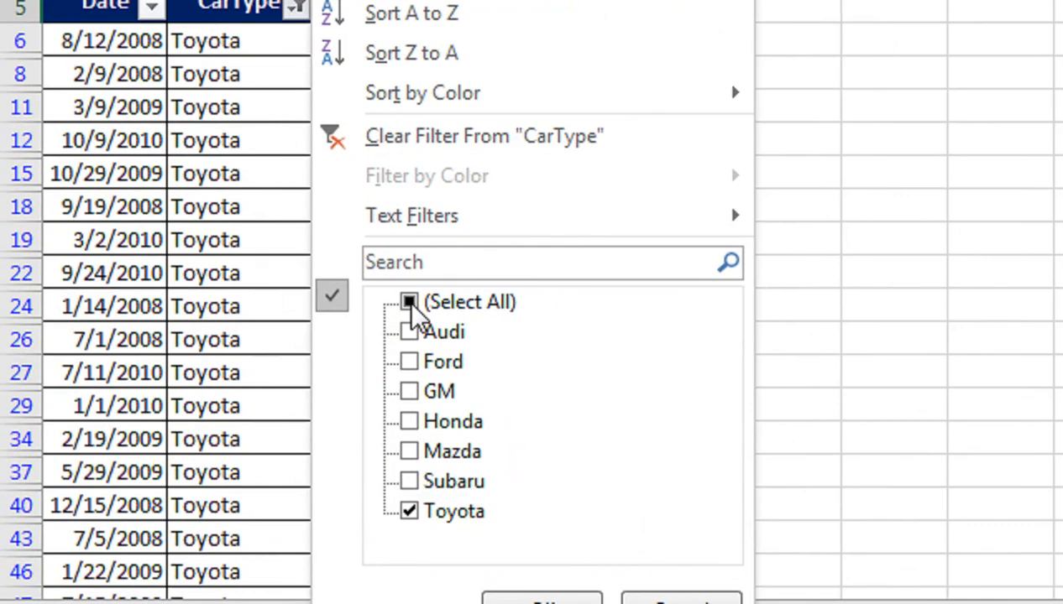
left_click(408, 302)
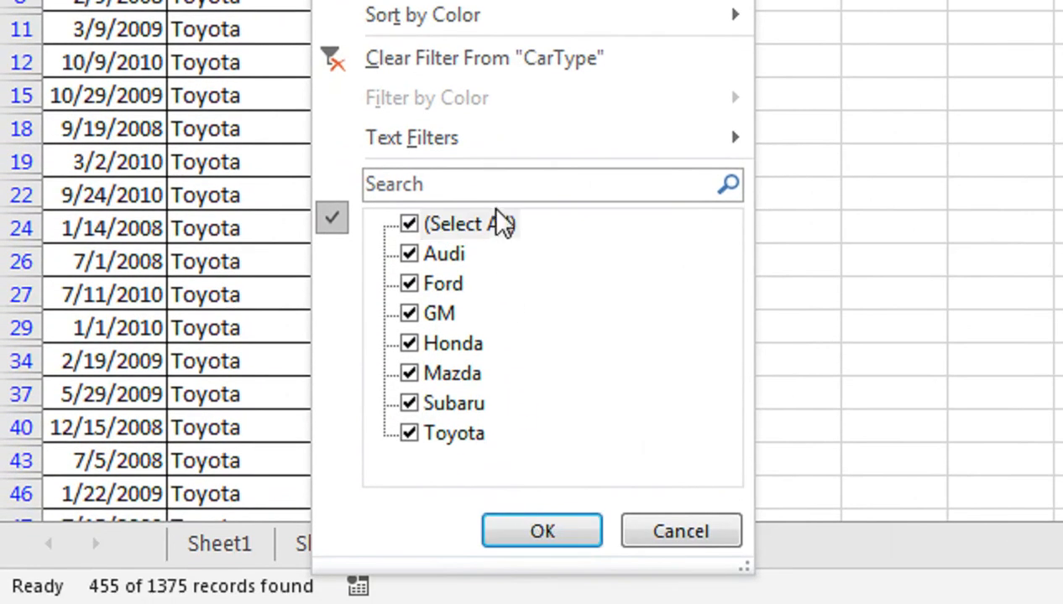
left_click(555, 525)
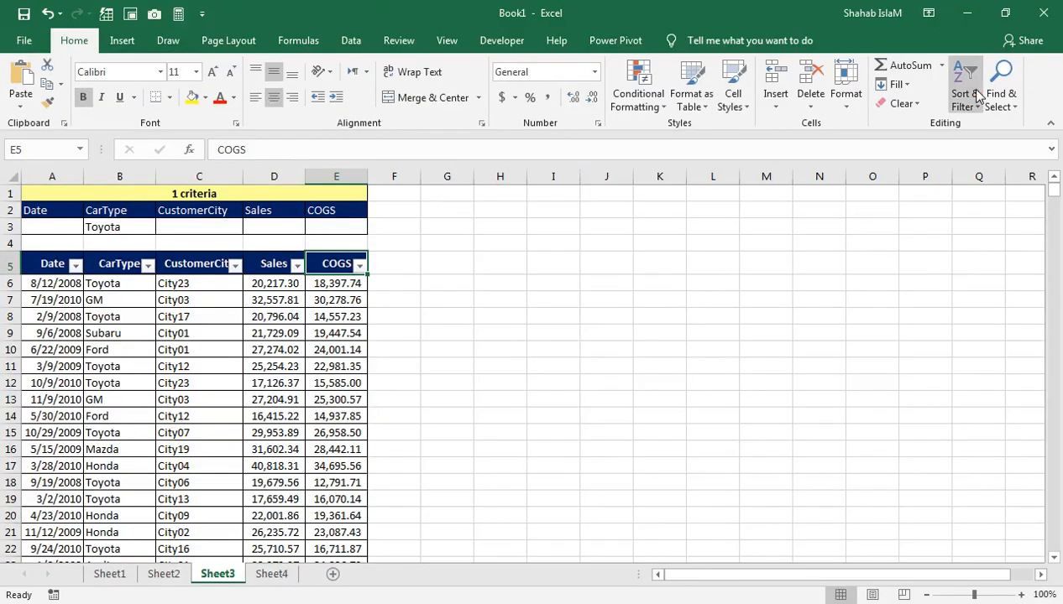
left_click(965, 96)
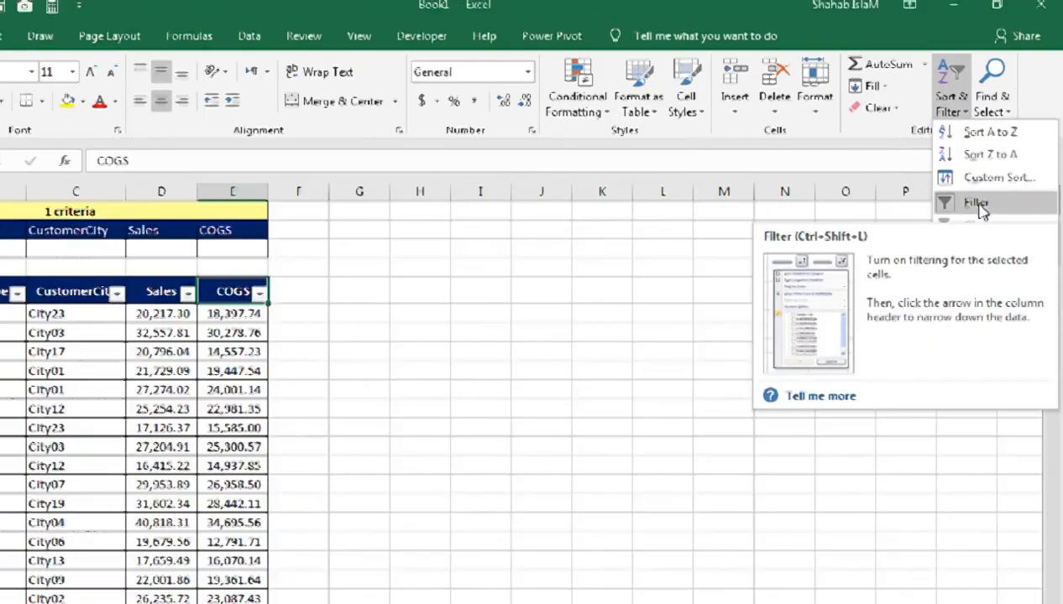
left_click(978, 206)
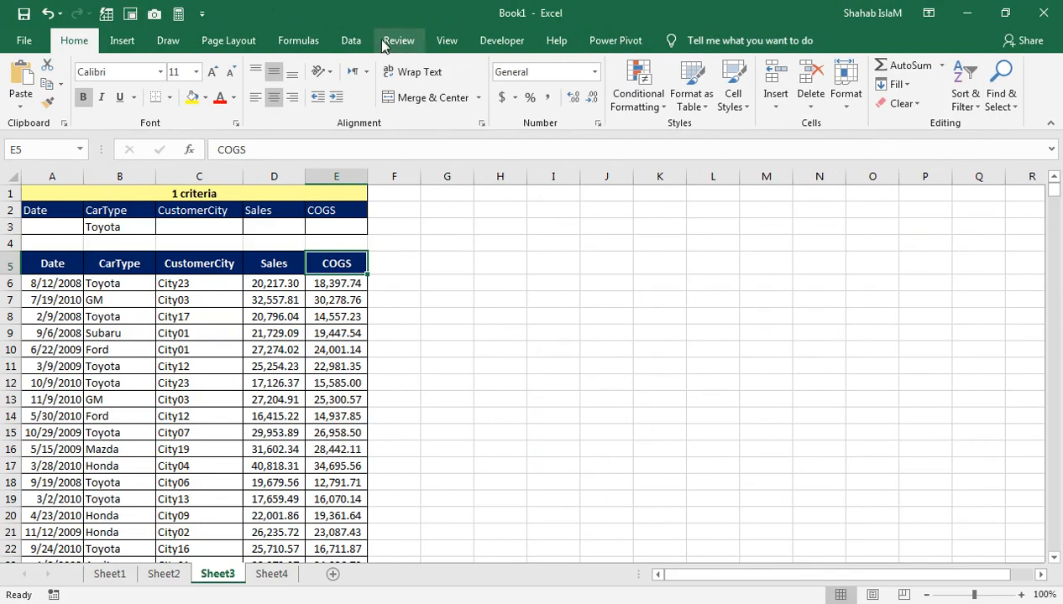
left_click(352, 40)
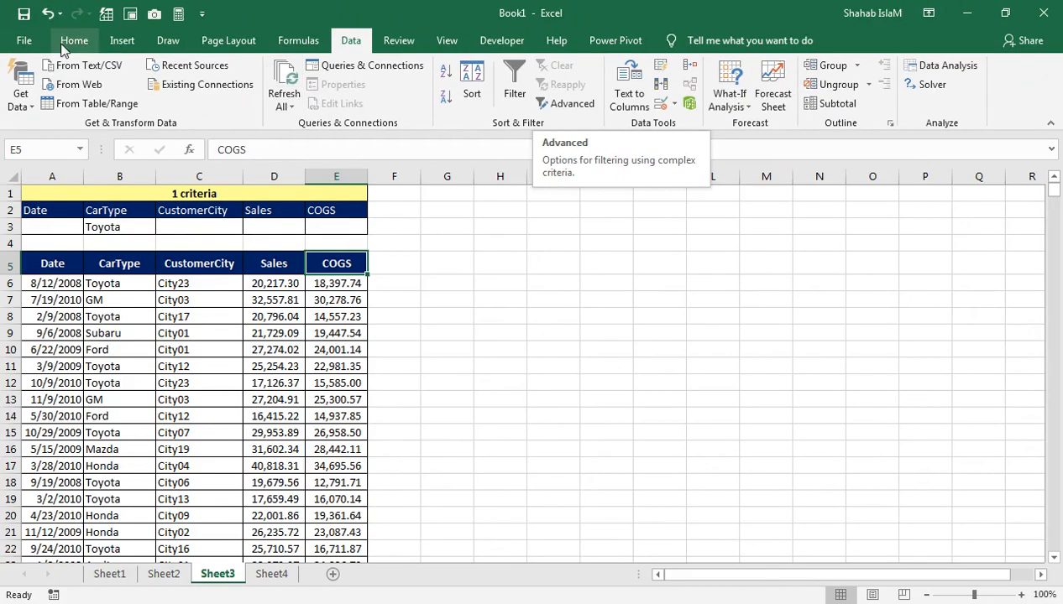
left_click(73, 42)
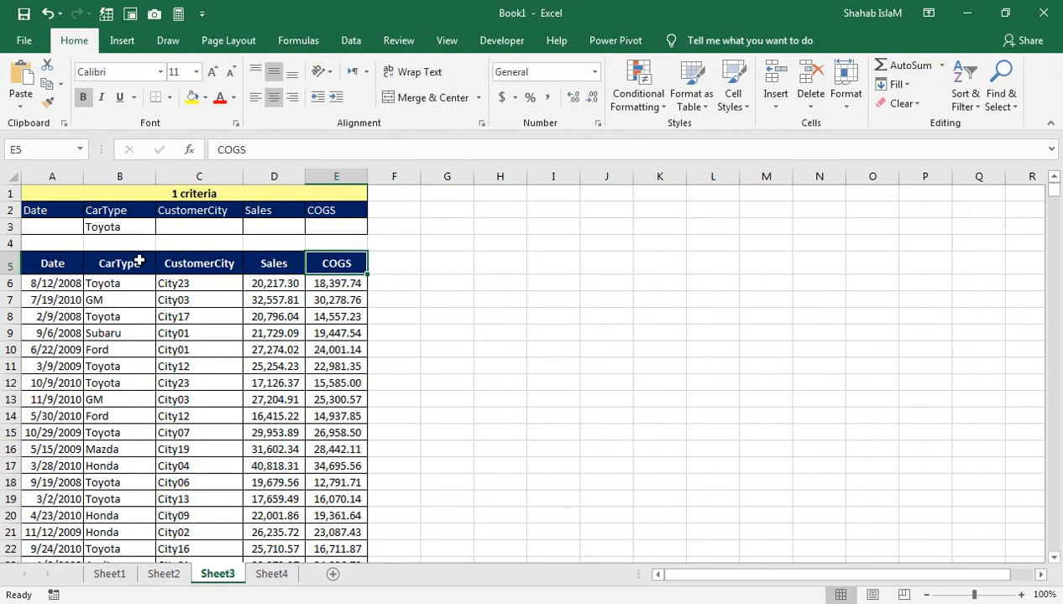
left_click(965, 105)
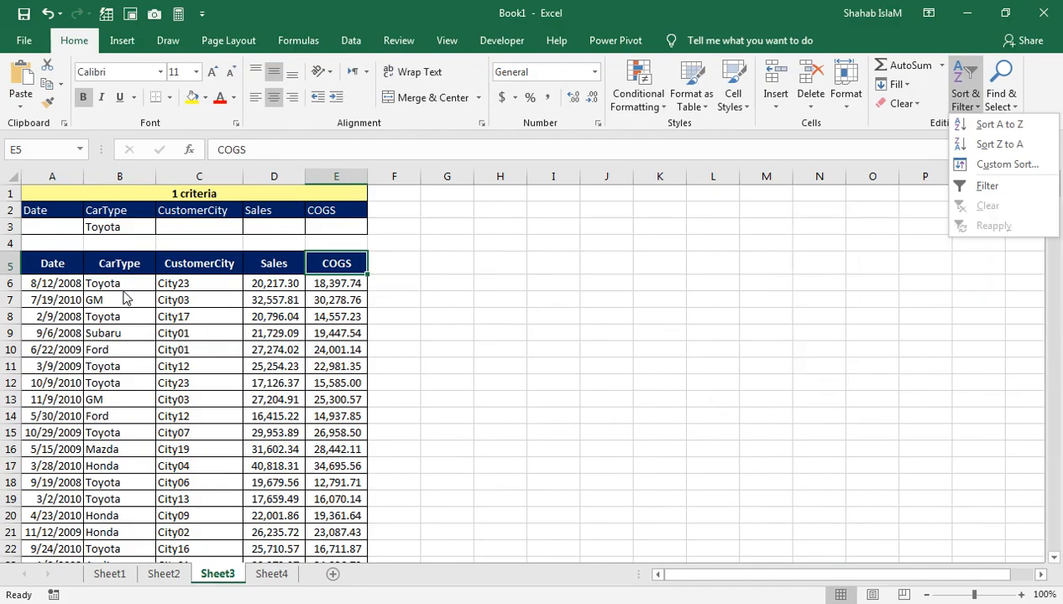
Sort the data table by CarType from A to Z and undo that sort
left_click(107, 263)
left_click(105, 263)
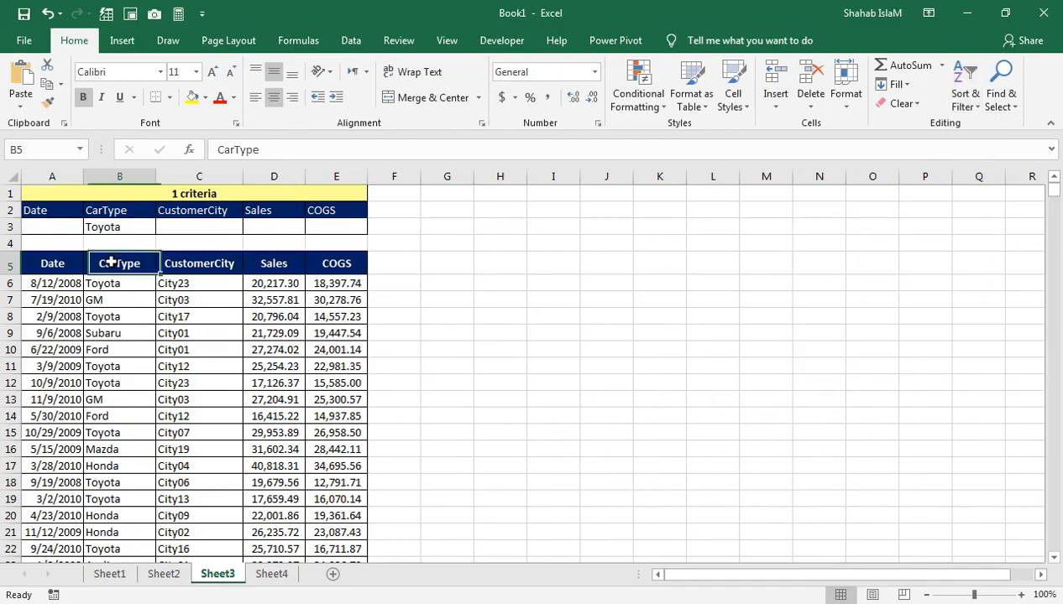
left_click(978, 107)
left_click(994, 124)
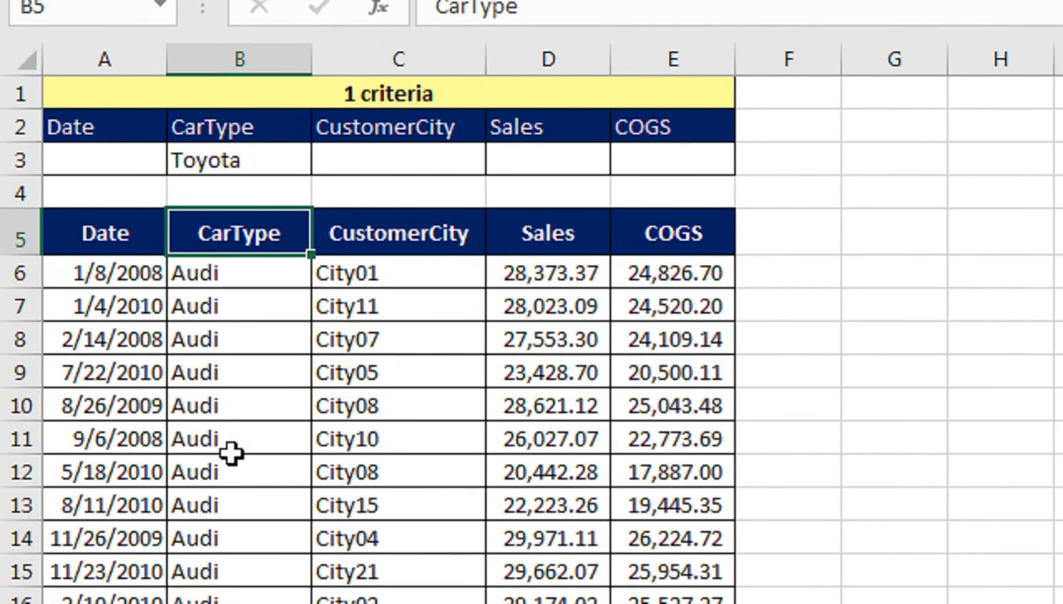
key("ctrl+z")
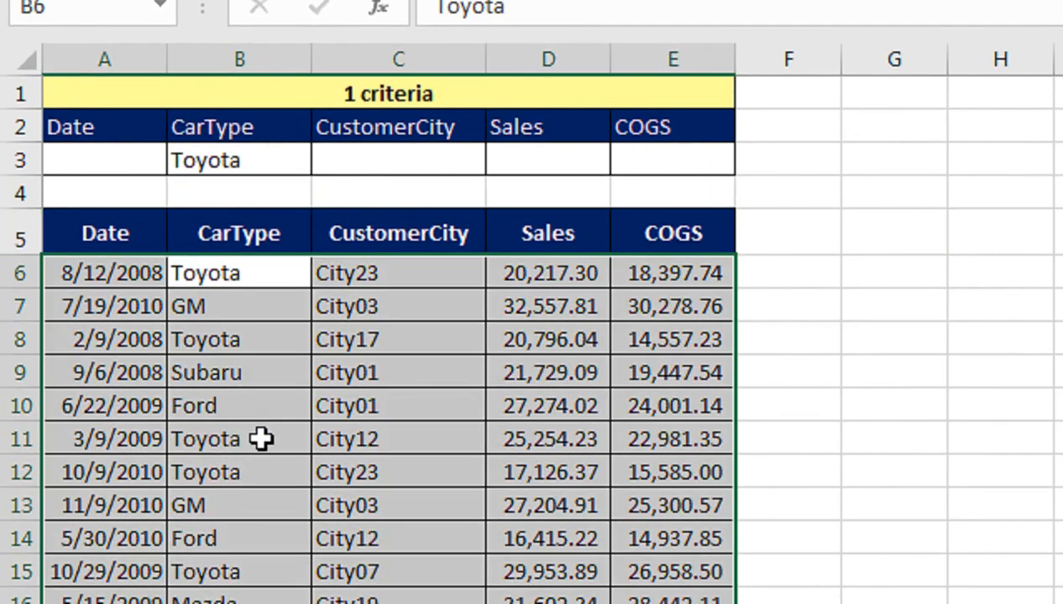
Examine the Sort by columns and the Sort On choices of a custom sort for the table, and cancel it
left_click(285, 236)
left_click(982, 107)
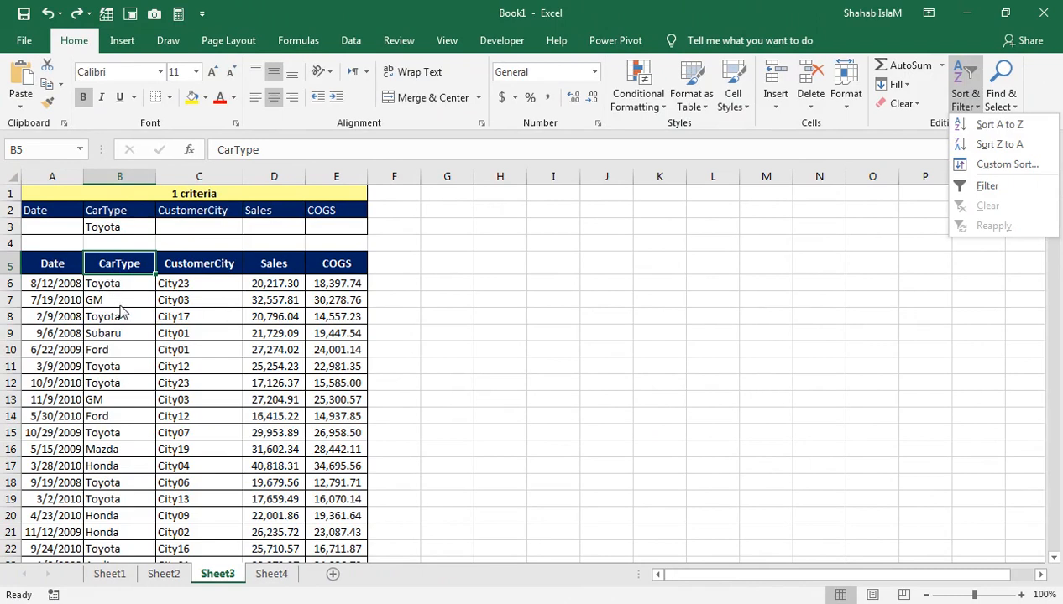
left_click(1007, 164)
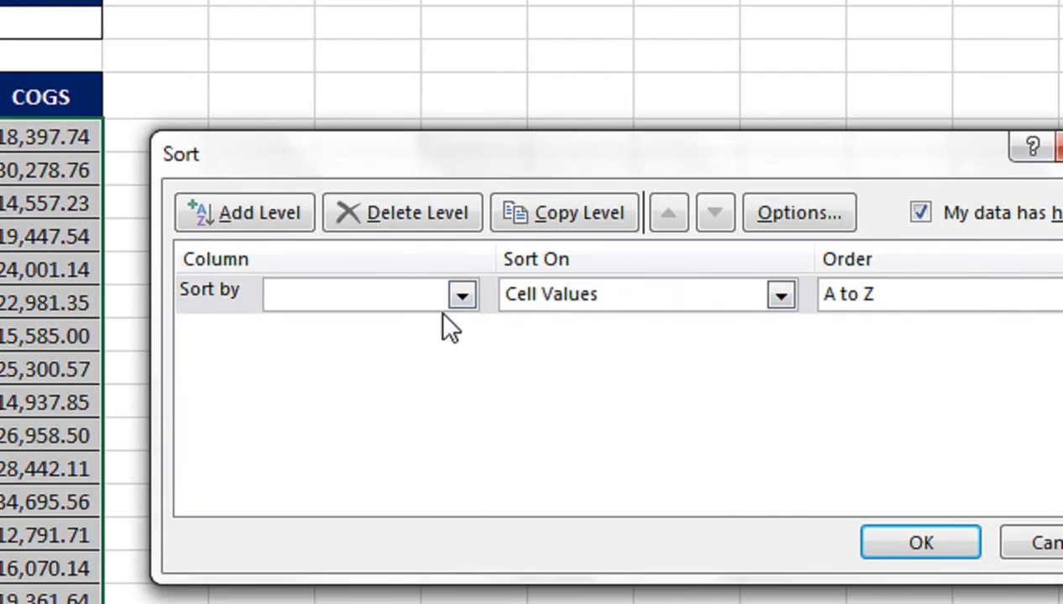
left_click(461, 295)
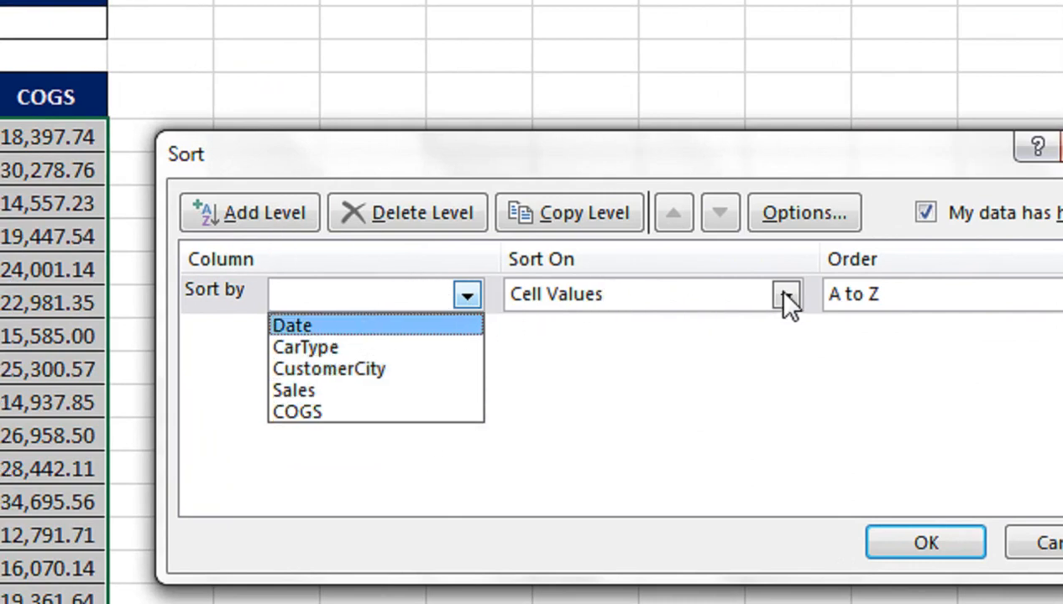
left_click(787, 295)
left_click(787, 296)
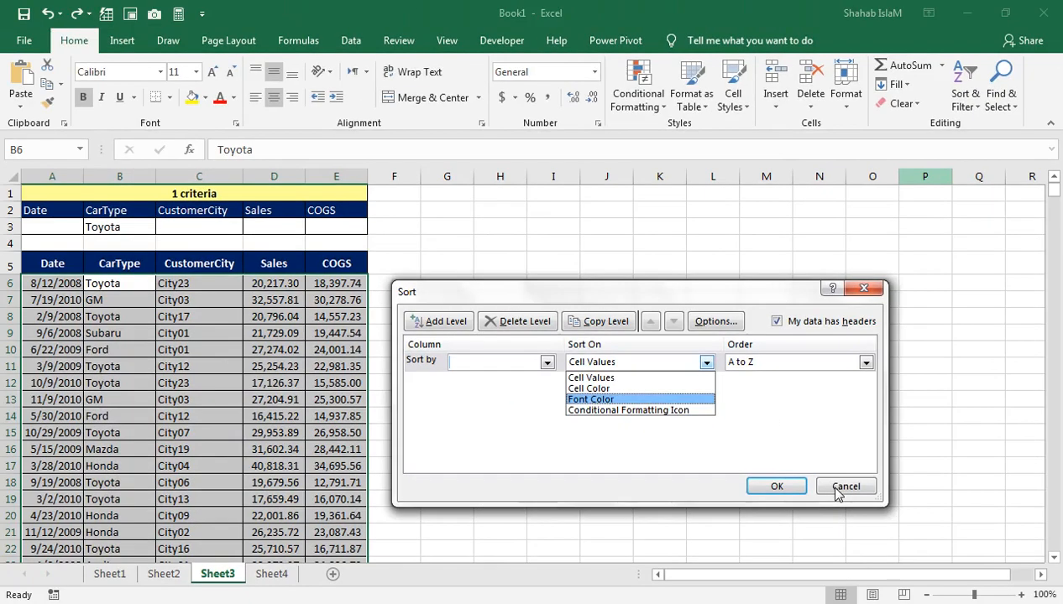
left_click(831, 486)
left_click(849, 486)
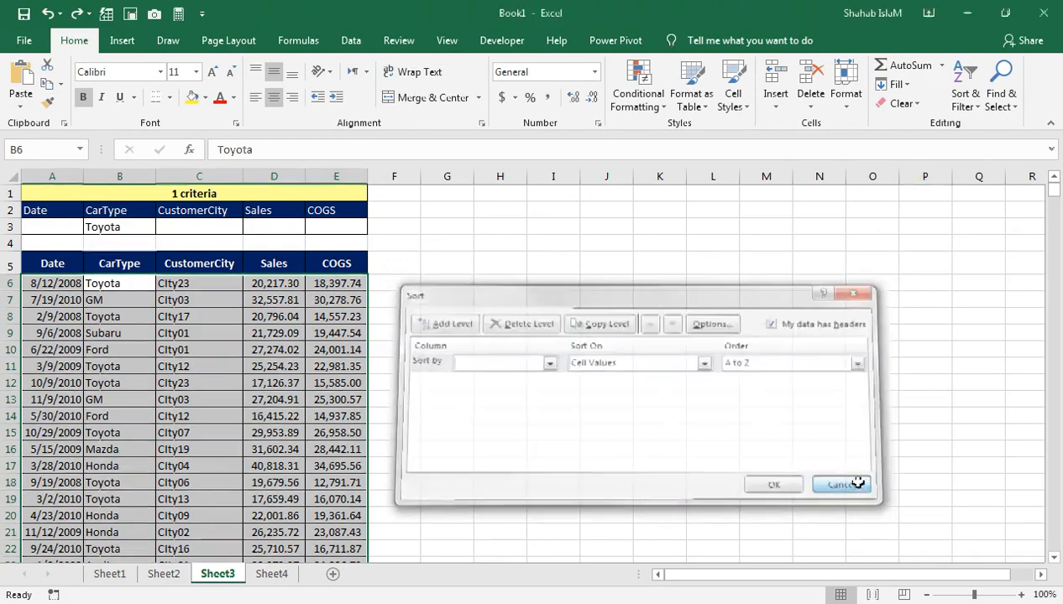
Turn on filtering for the table headers and review the color sort and text filter options for CarType
left_click(965, 101)
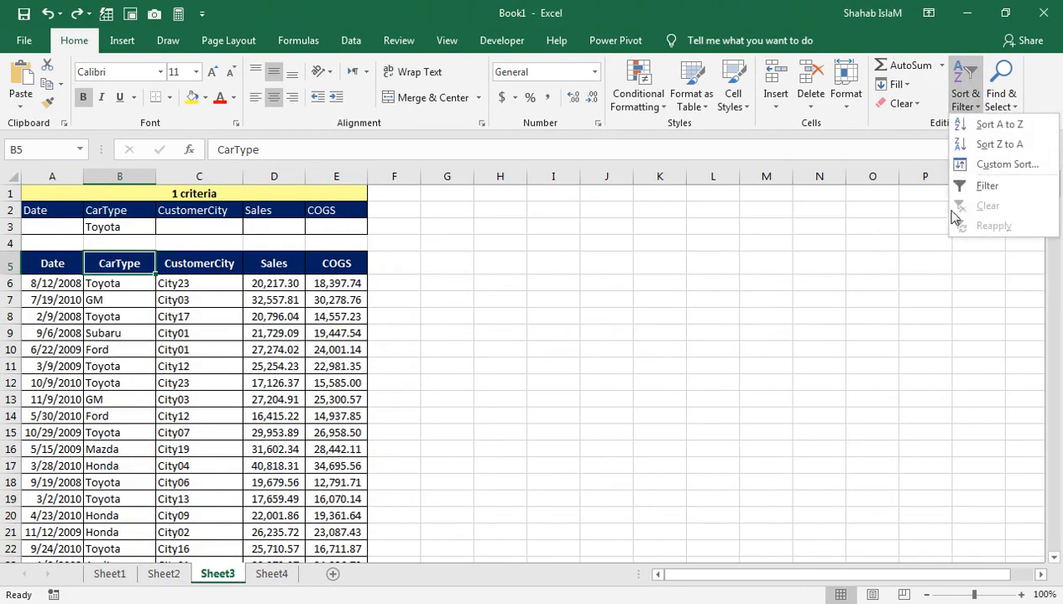
left_click(972, 185)
left_click(149, 267)
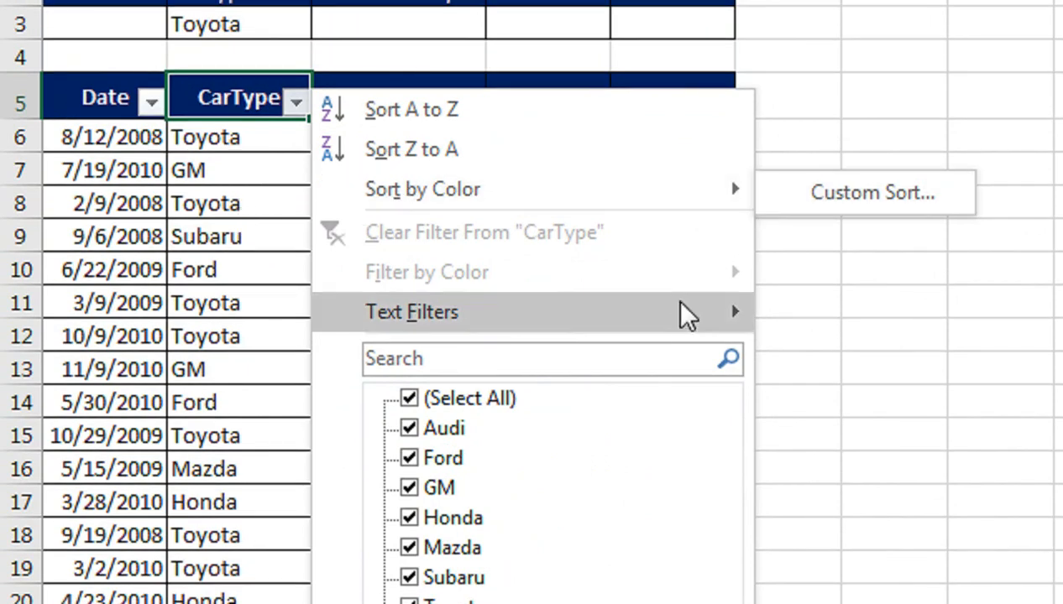
mouse_move(674, 318)
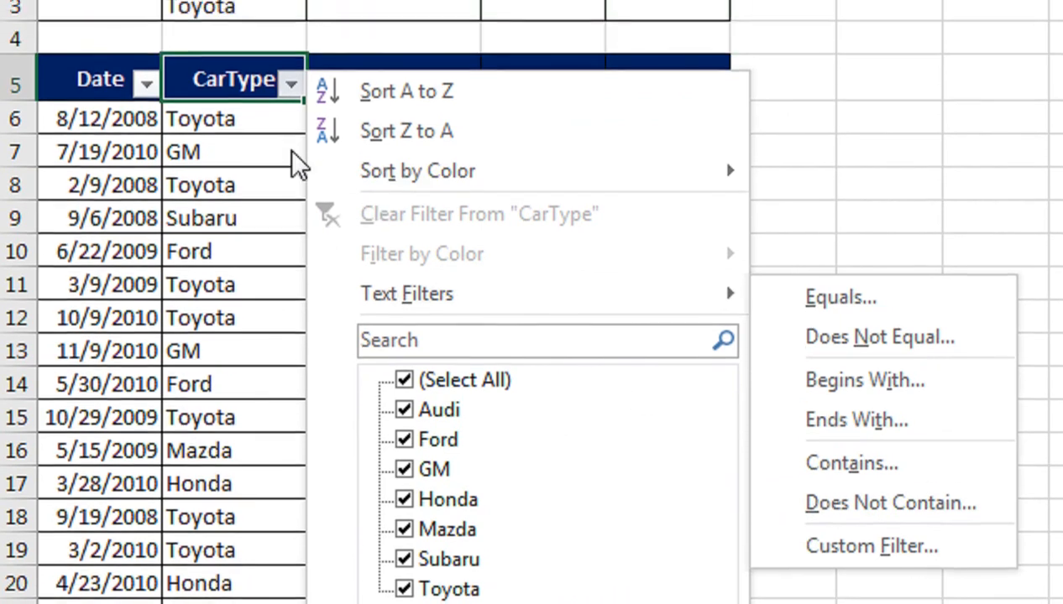
mouse_move(678, 190)
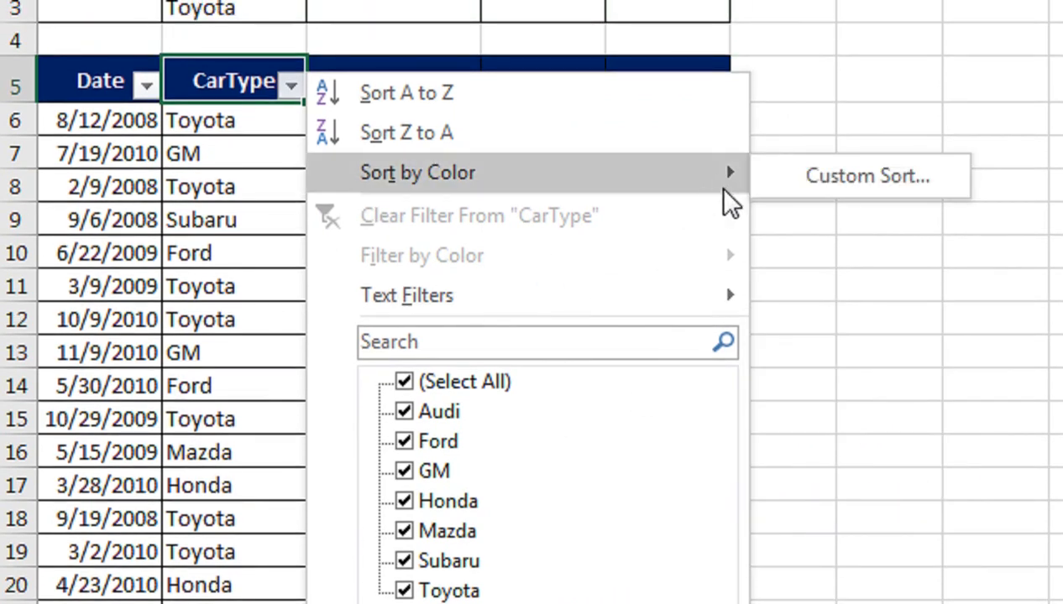
mouse_move(720, 290)
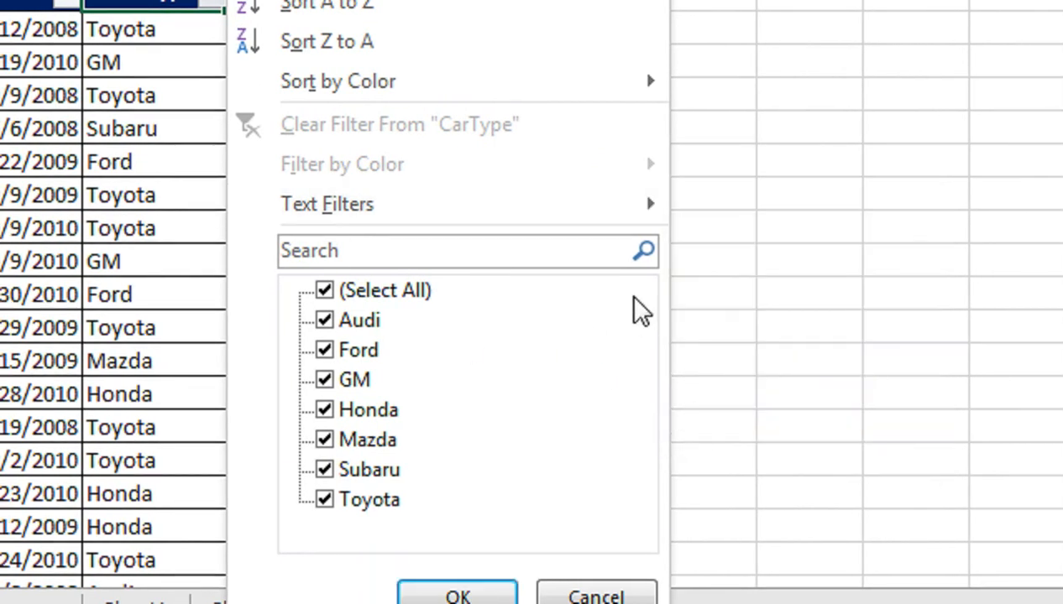
Apply a custom text filter to CarType that shows only rows equal to Toyota
mouse_move(621, 217)
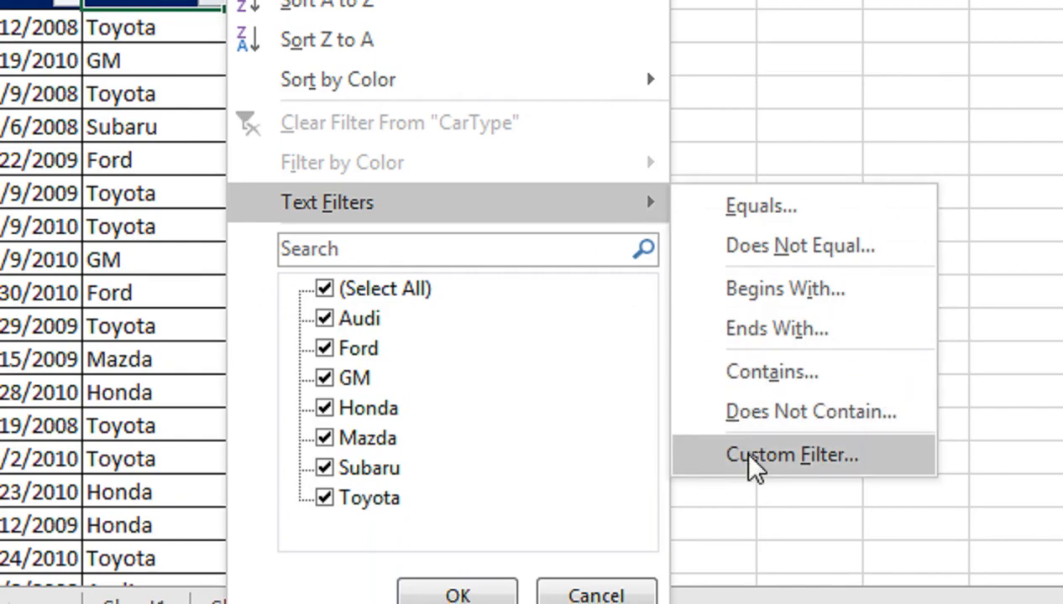
left_click(756, 457)
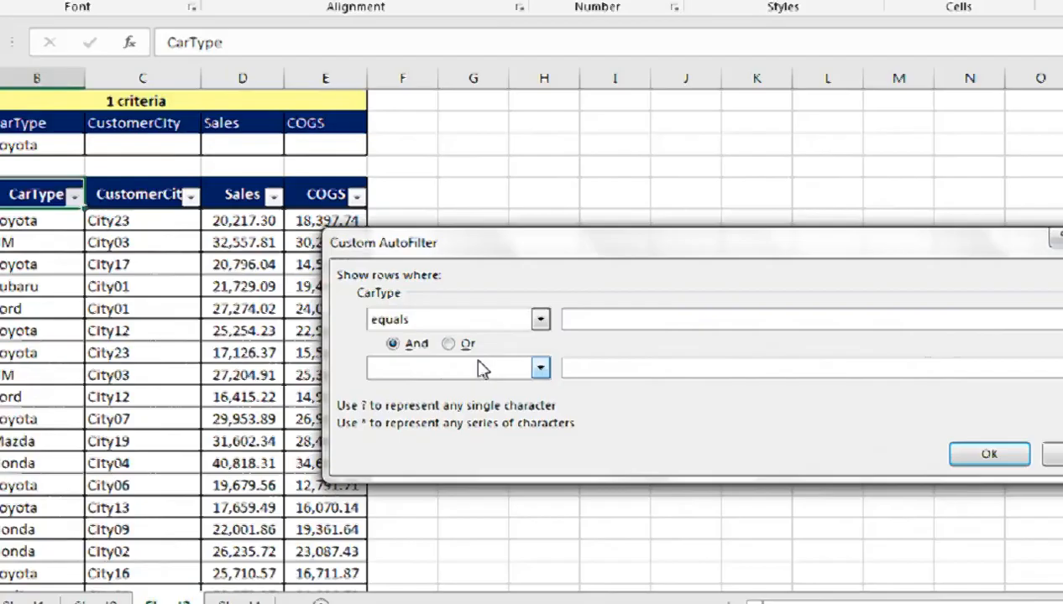
left_click(539, 319)
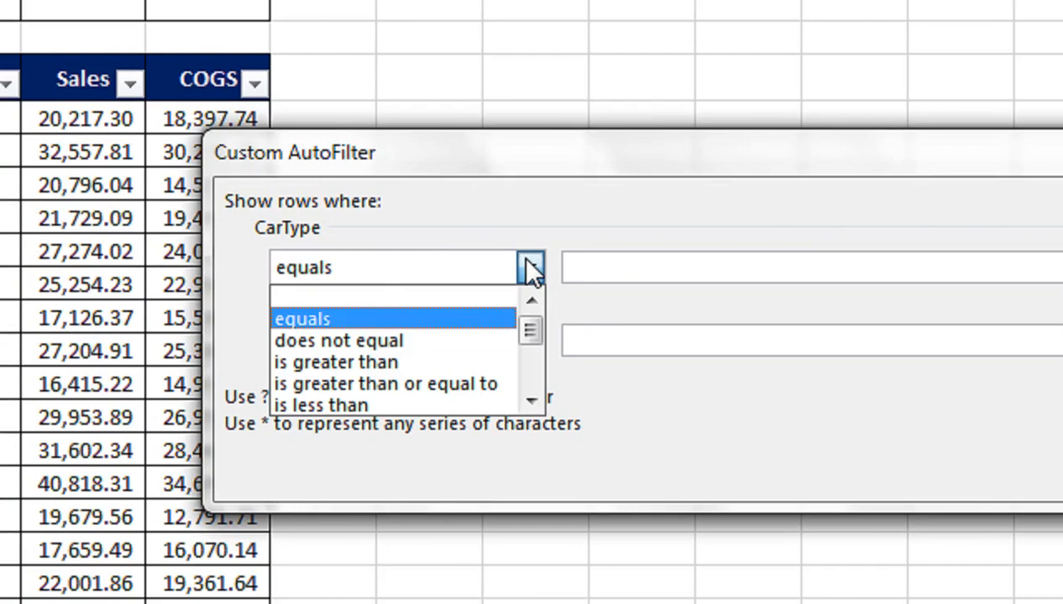
left_click(604, 260)
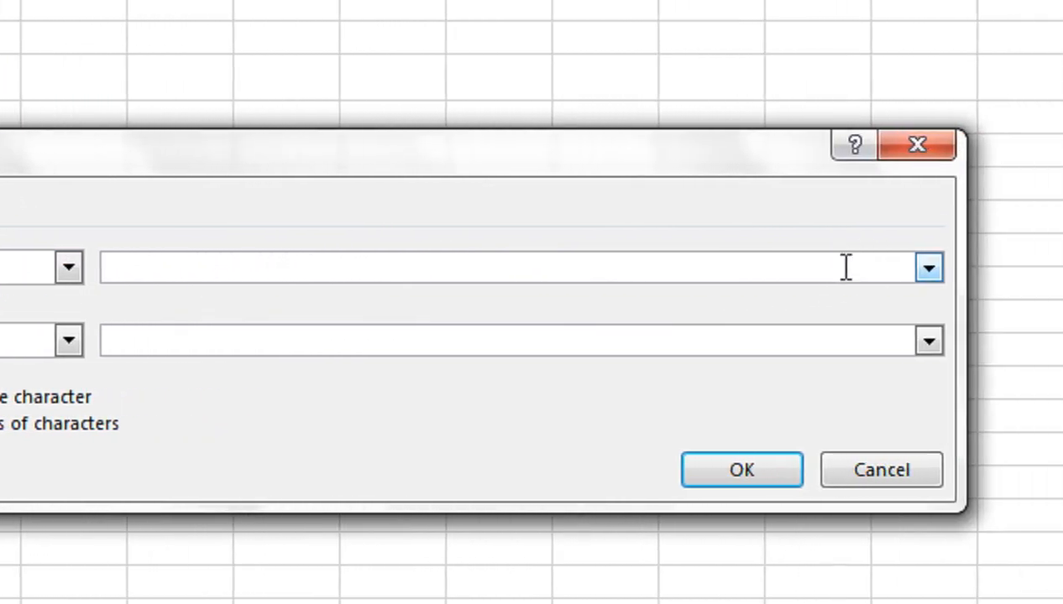
left_click(822, 267)
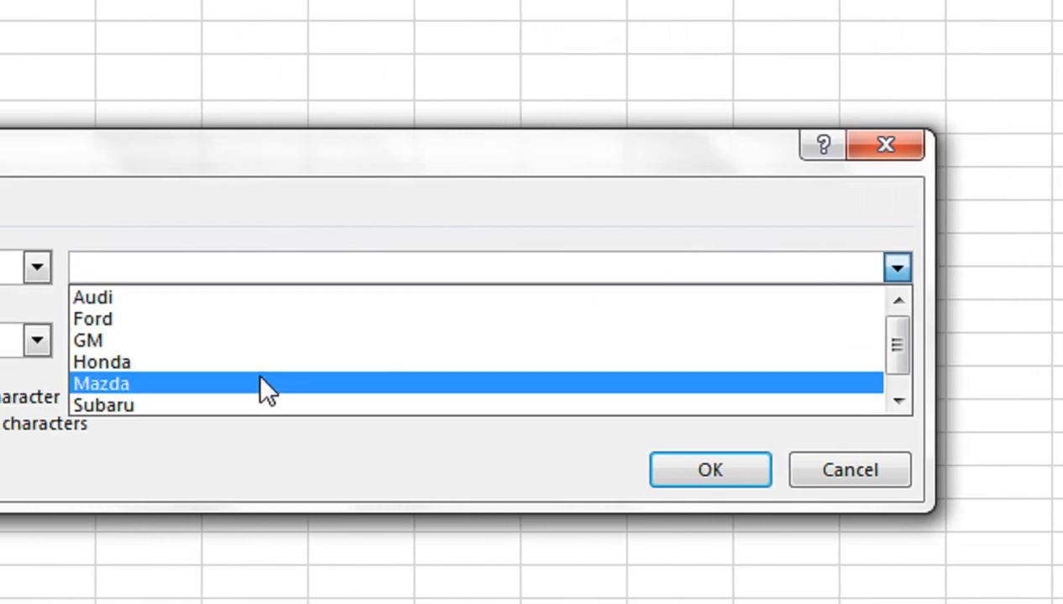
left_click(859, 401)
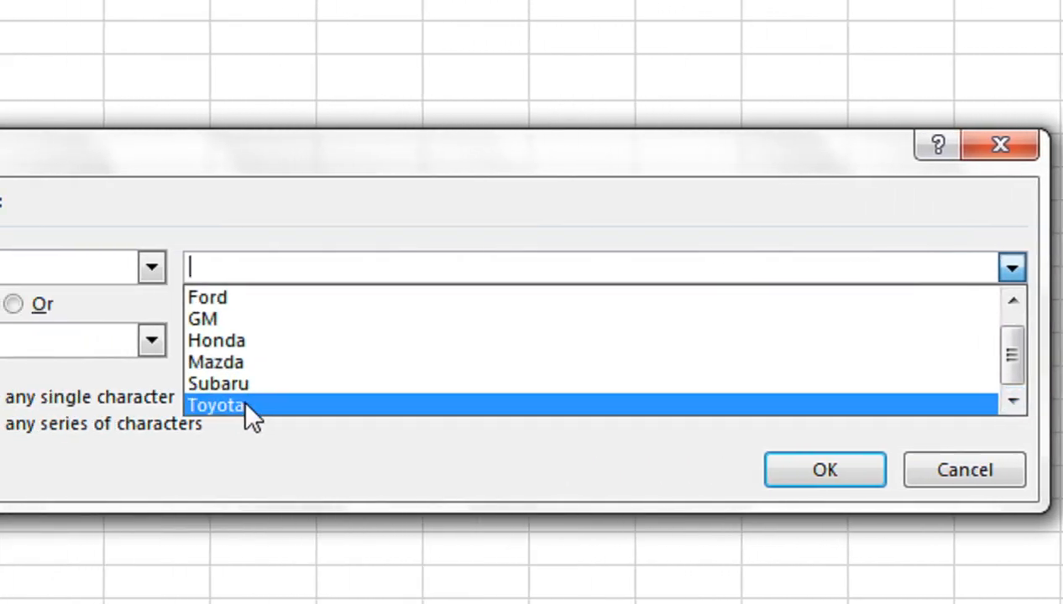
left_click(246, 406)
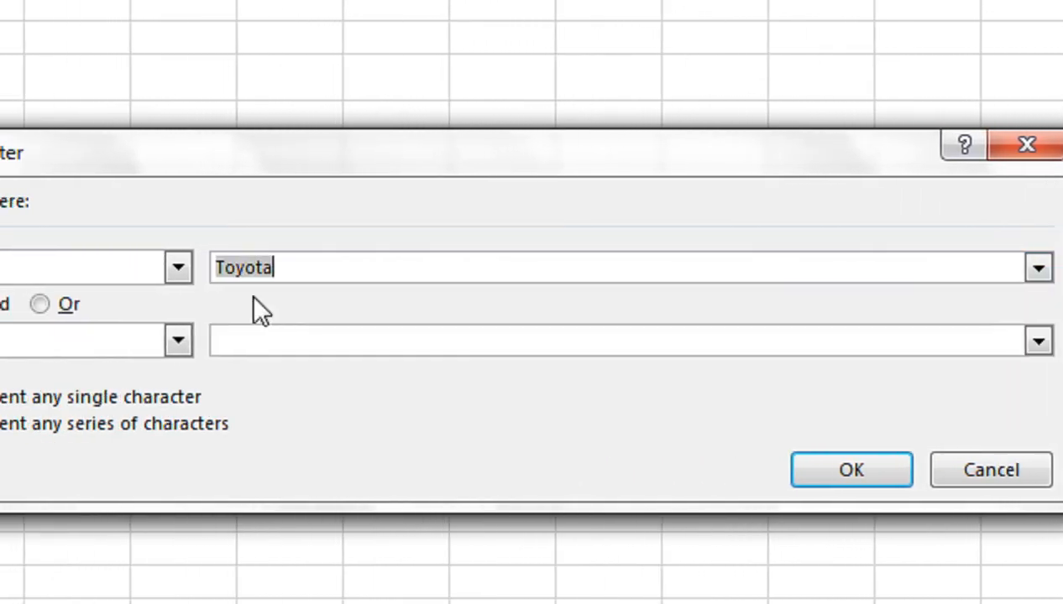
left_click(824, 470)
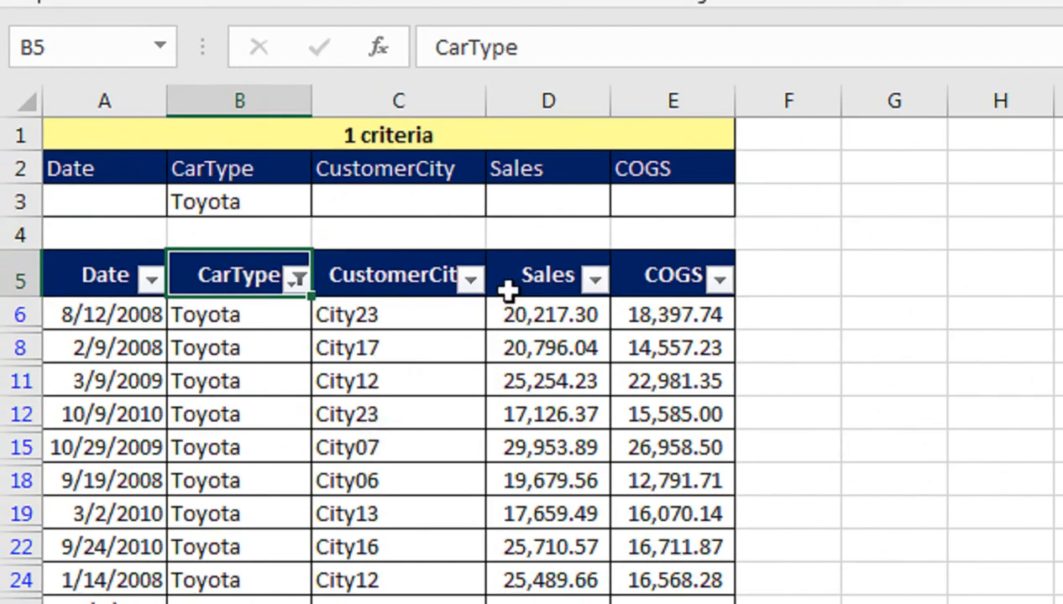
Apply a custom text filter to CustomerCity that shows only rows equal to City23
left_click(470, 280)
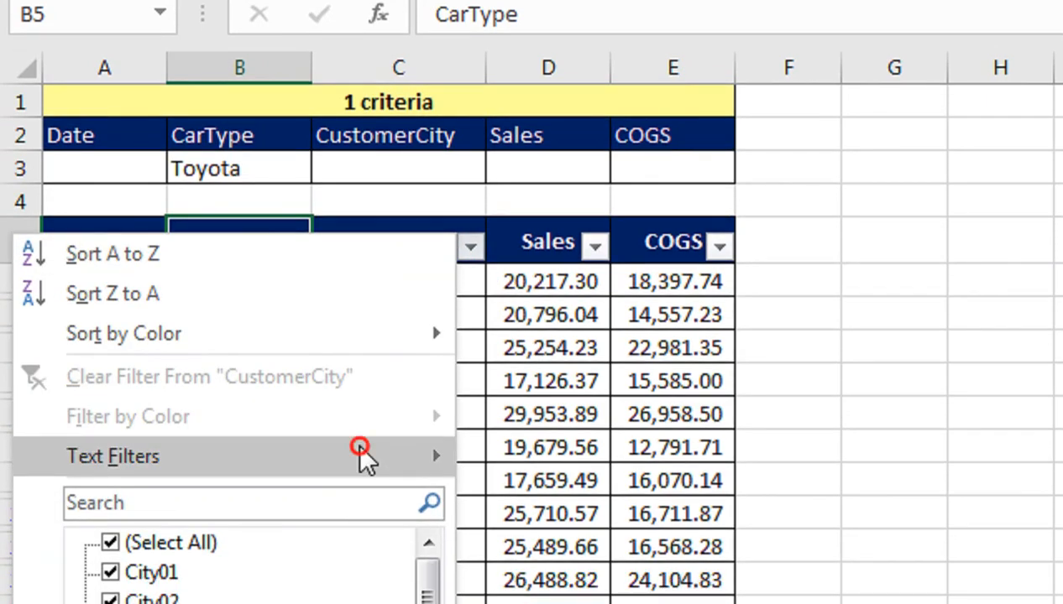
mouse_move(361, 456)
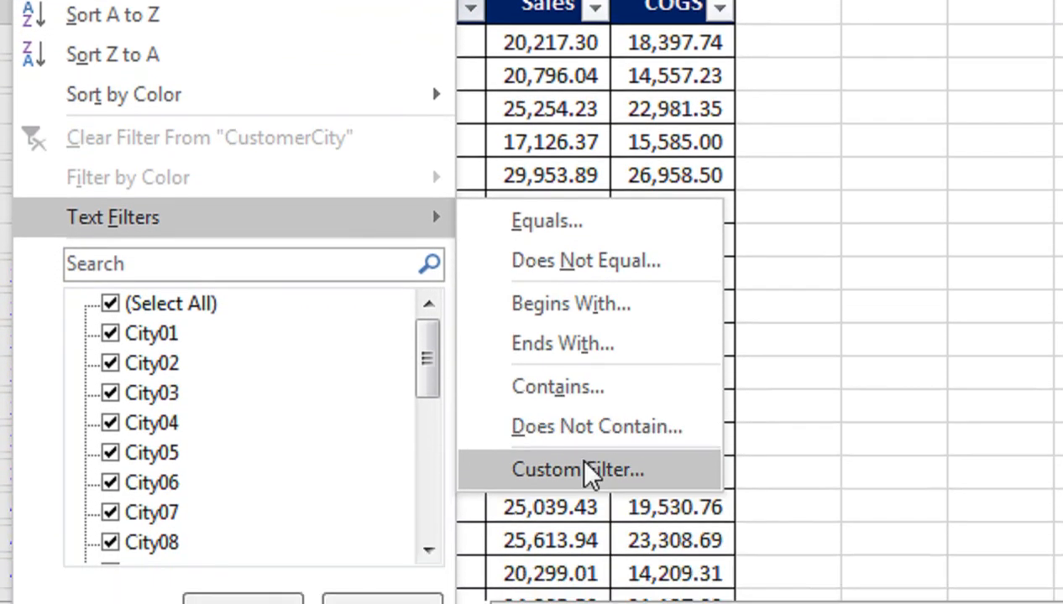
left_click(527, 505)
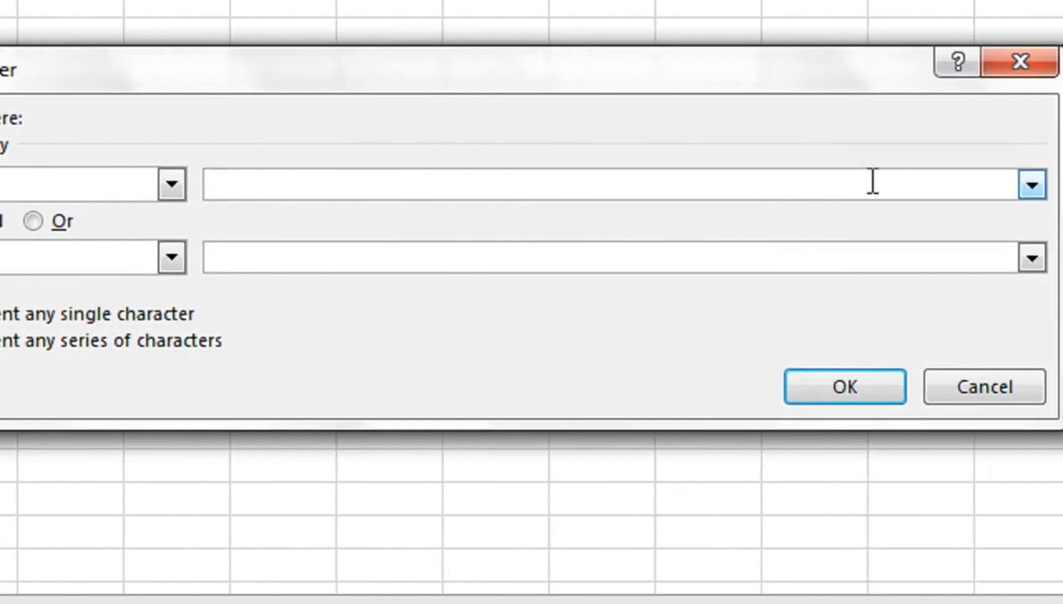
left_click(1030, 183)
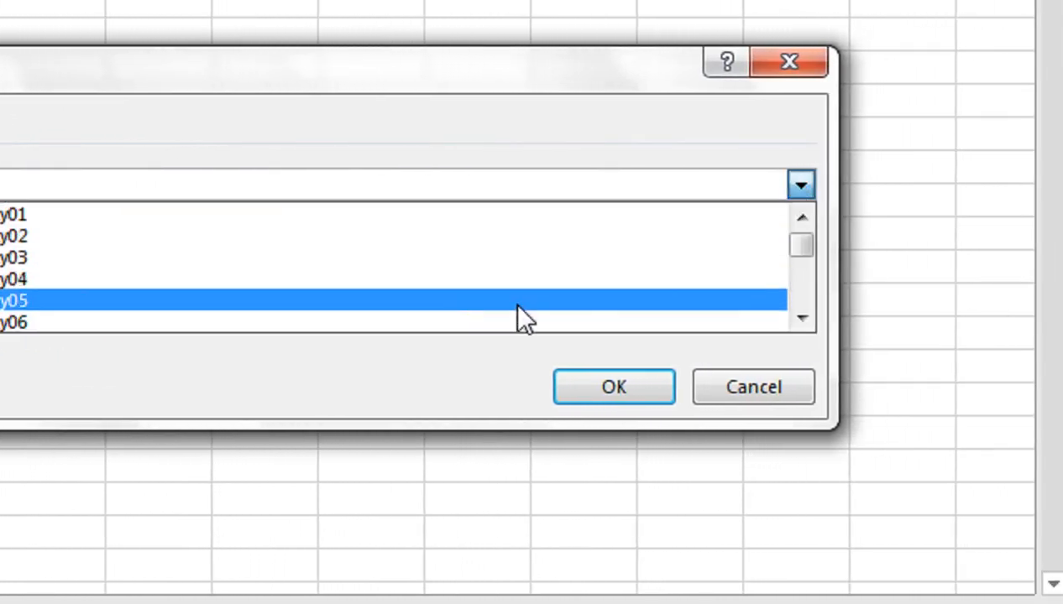
left_click_drag(798, 266, 796, 300)
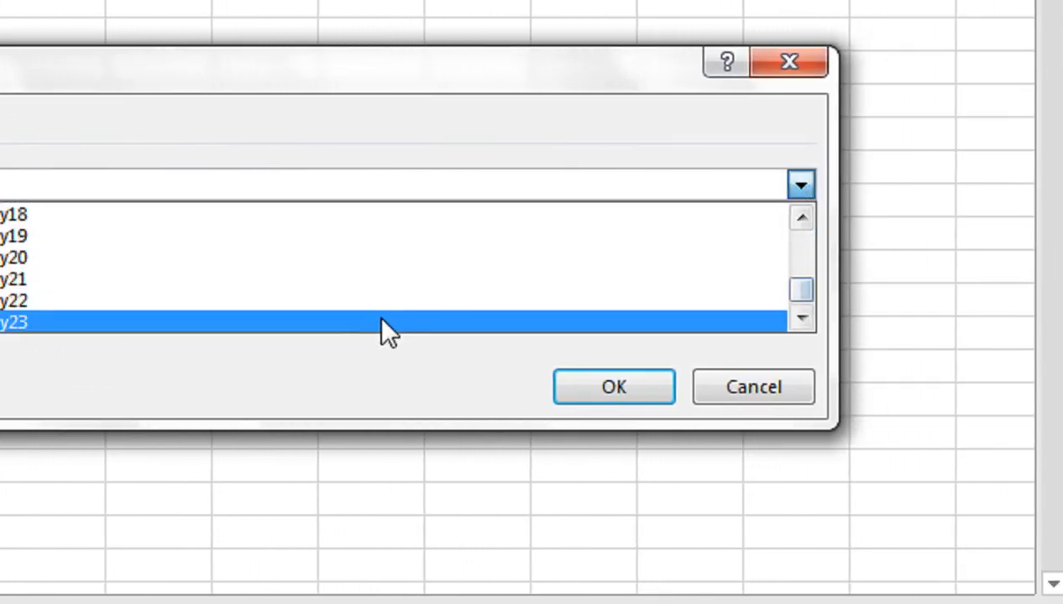
left_click(349, 323)
left_click(831, 458)
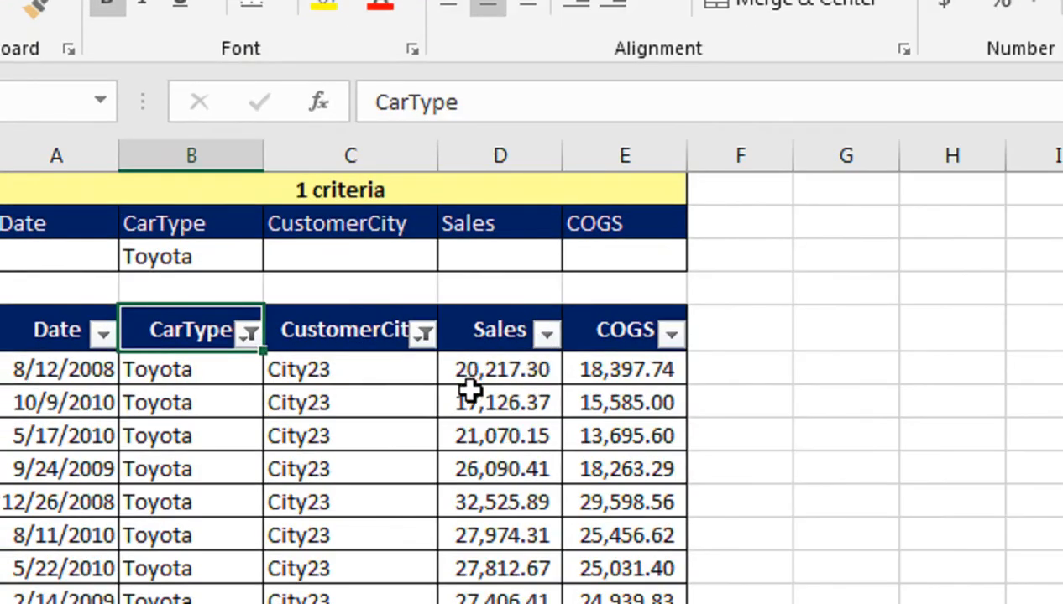
Apply a custom number filter to Sales that shows only values greater than 25000
left_click(548, 336)
mouse_move(512, 437)
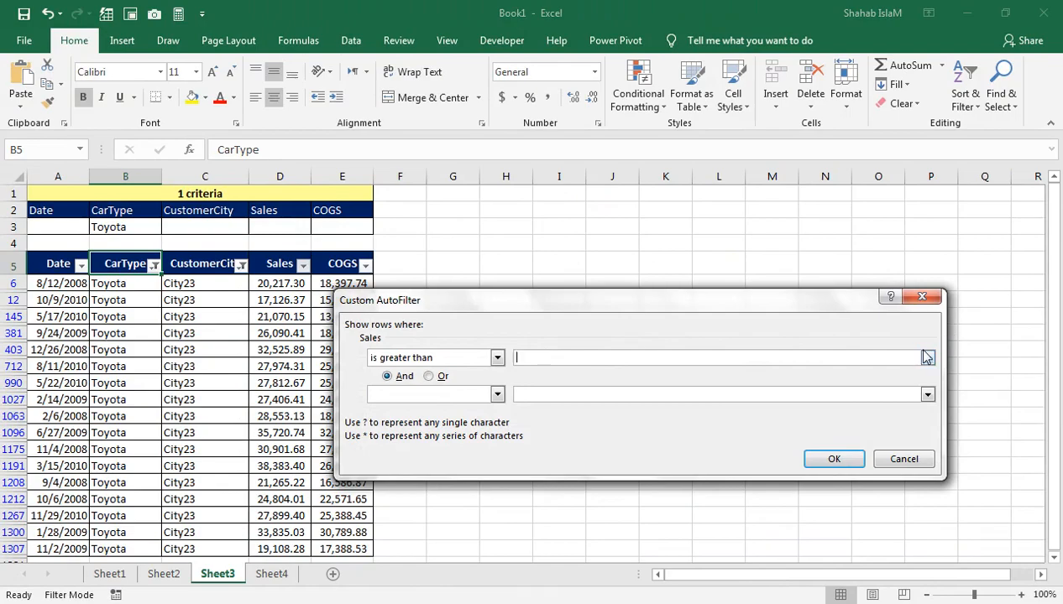
left_click(533, 353)
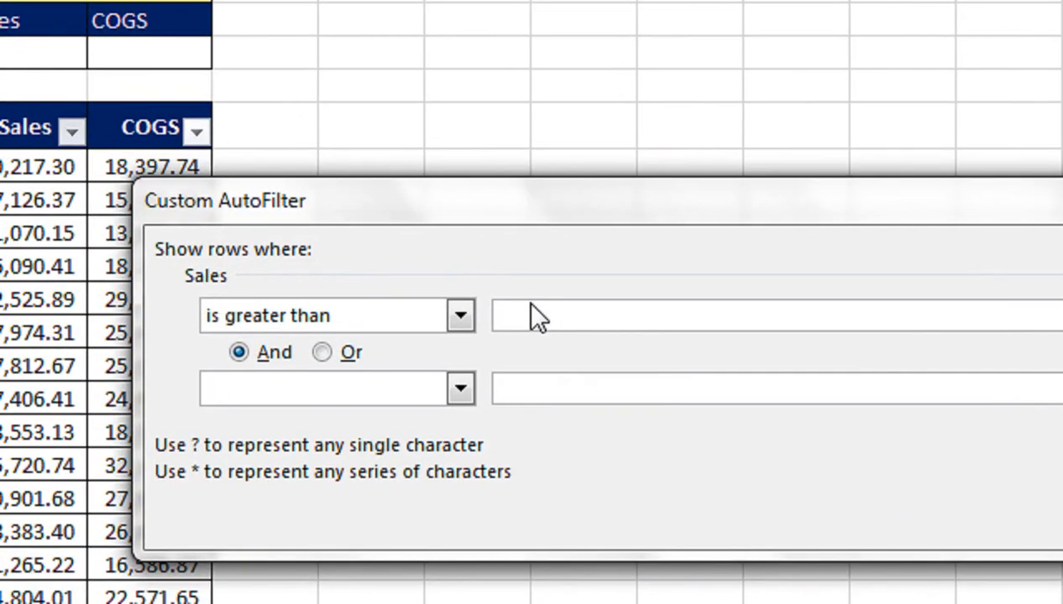
type("25000")
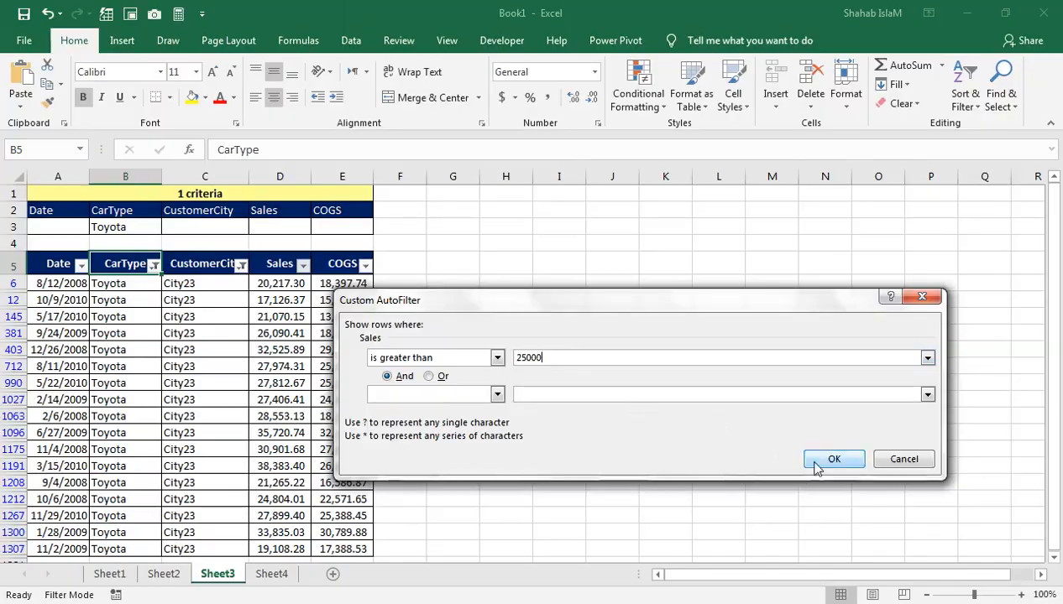
left_click(824, 459)
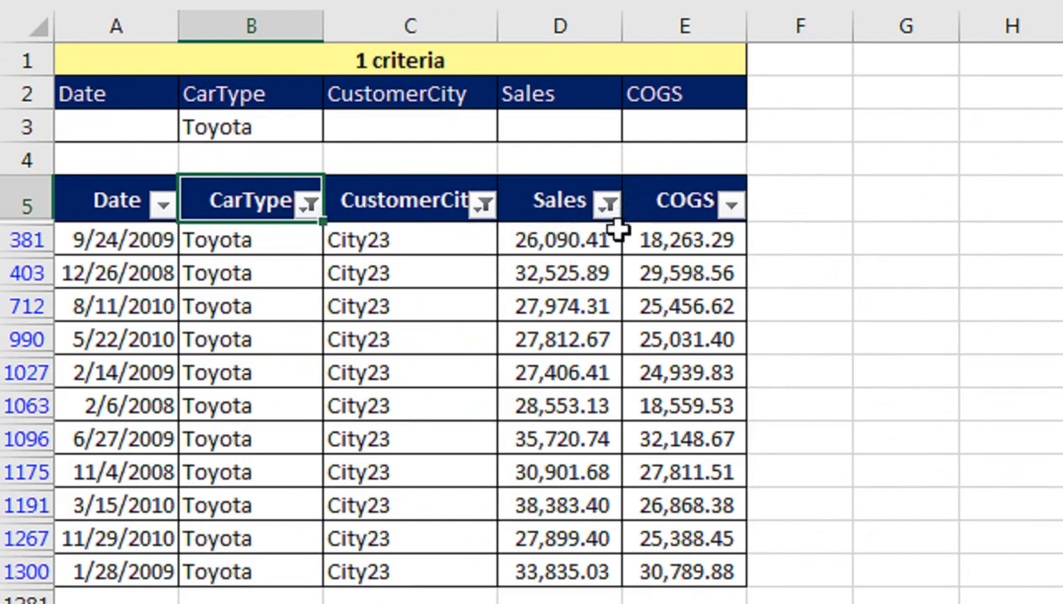
Include all values in the CarType filter and the CustomerCity filter again
left_click(310, 208)
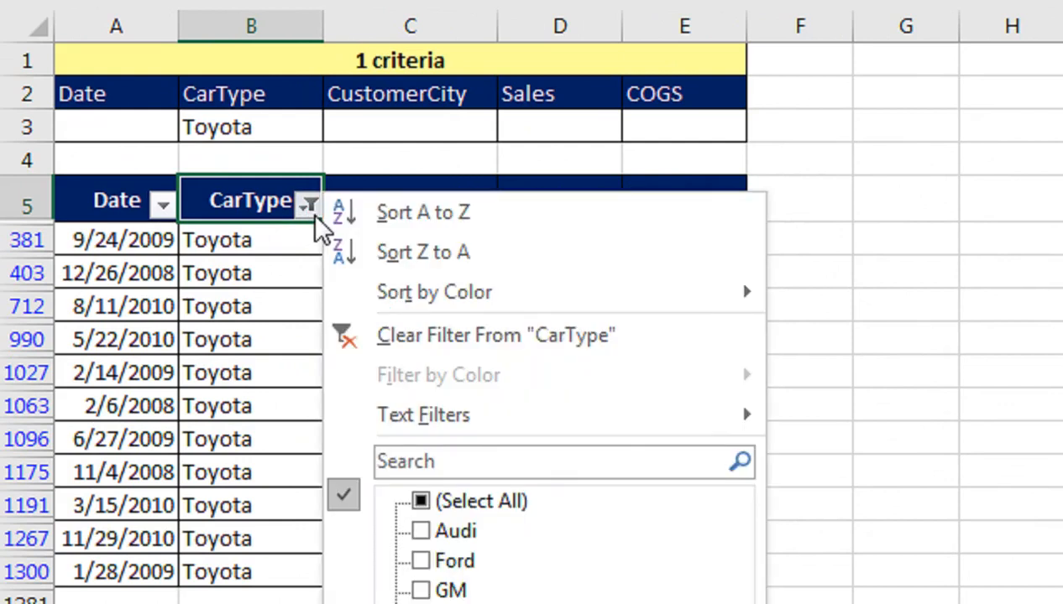
left_click(419, 530)
left_click(420, 501)
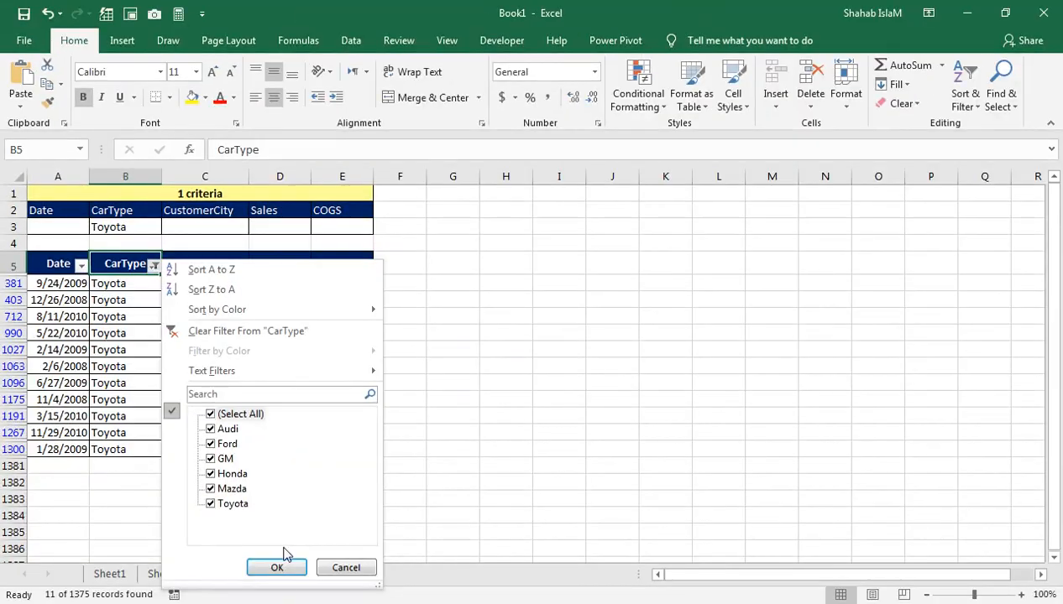
left_click(277, 568)
left_click(241, 265)
left_click(62, 414)
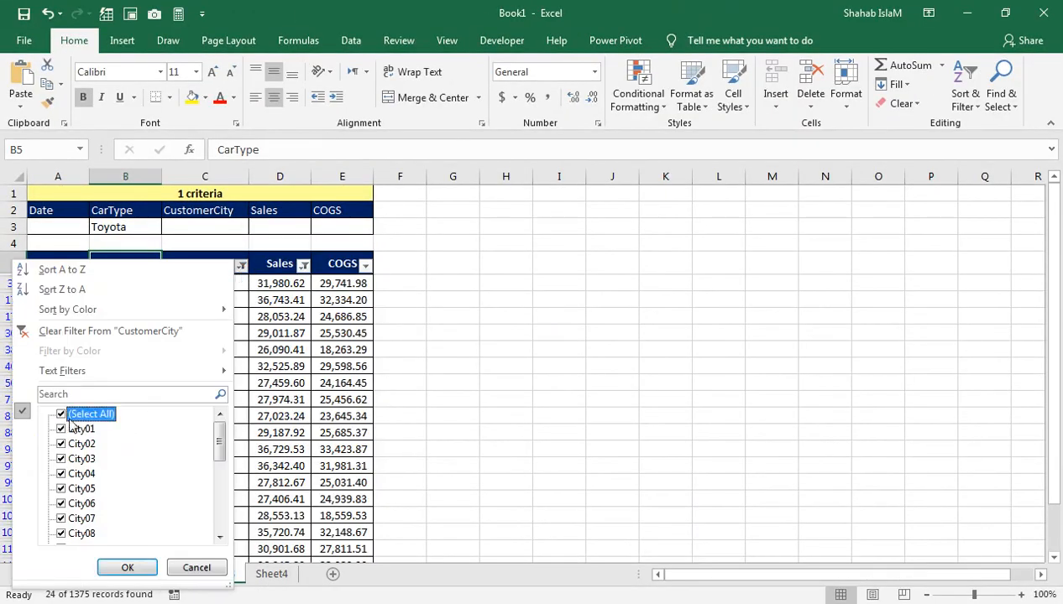
left_click(128, 568)
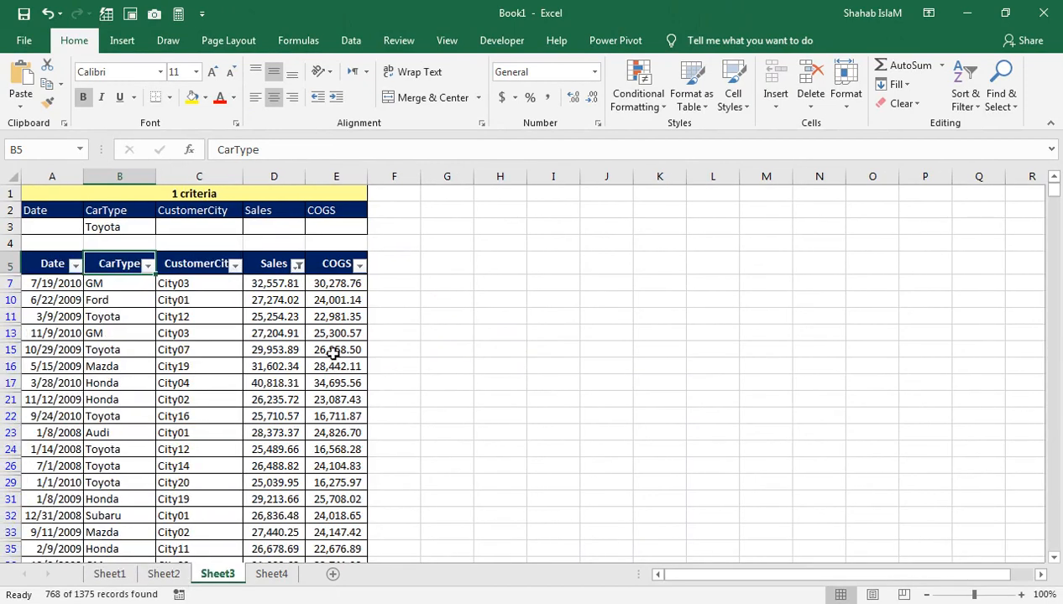
Include all values in the Sales filter again and turn off filtering for the table
left_click(297, 264)
left_click(119, 414)
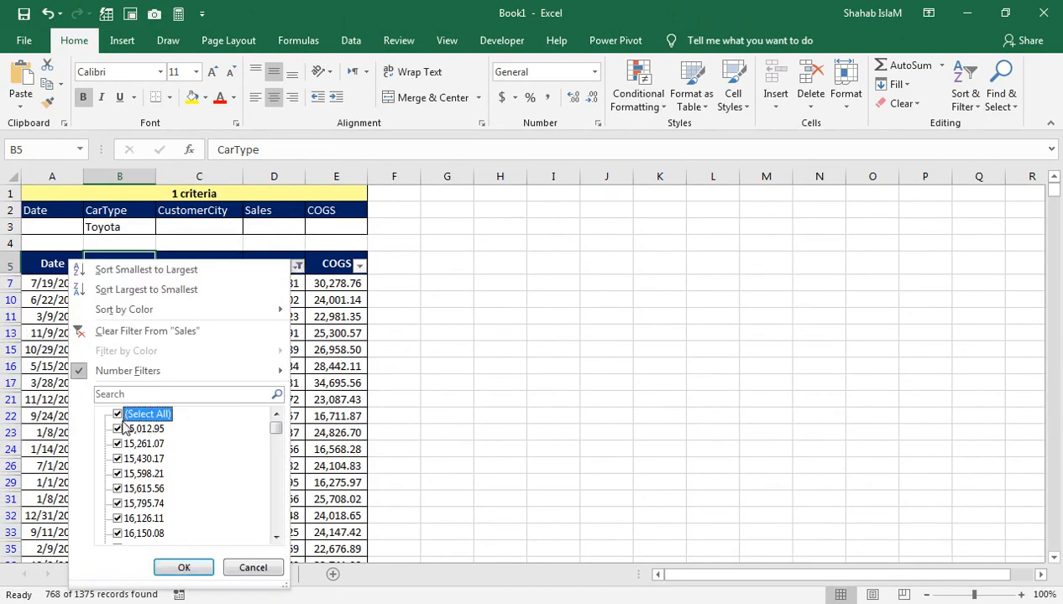
left_click(184, 567)
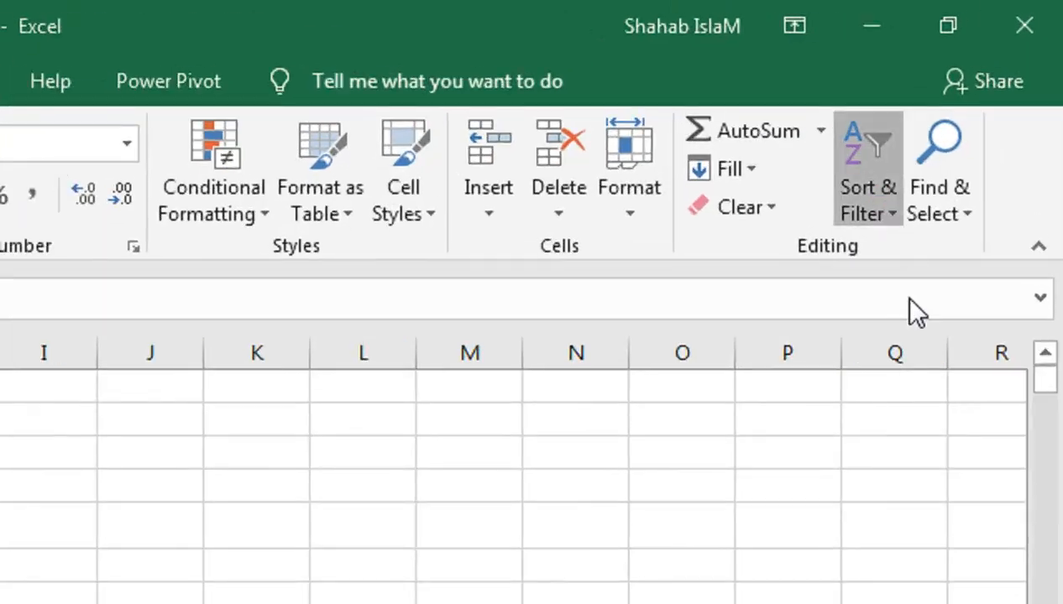
left_click(965, 97)
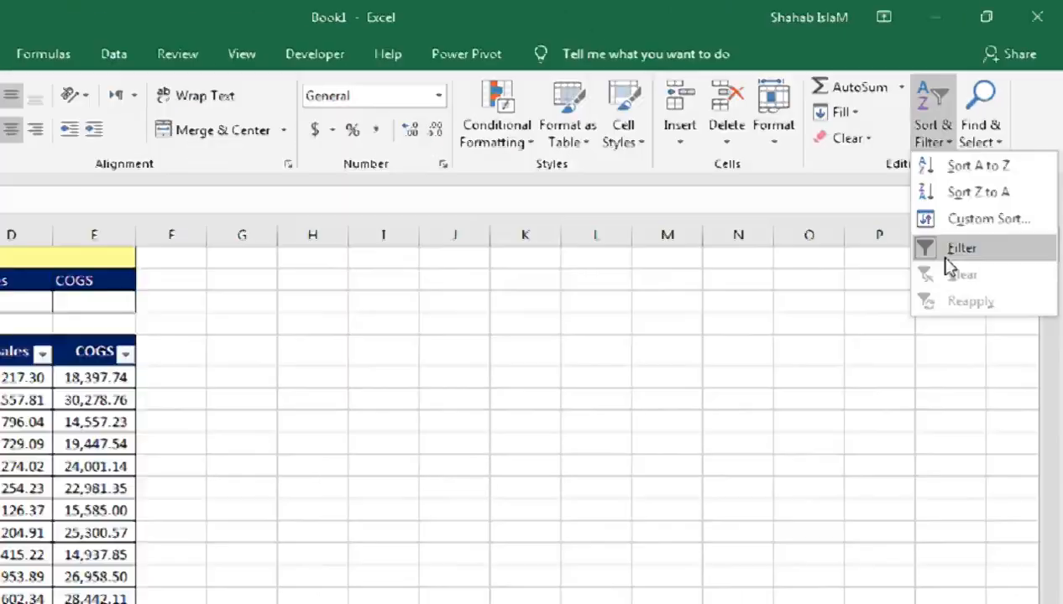
left_click(946, 256)
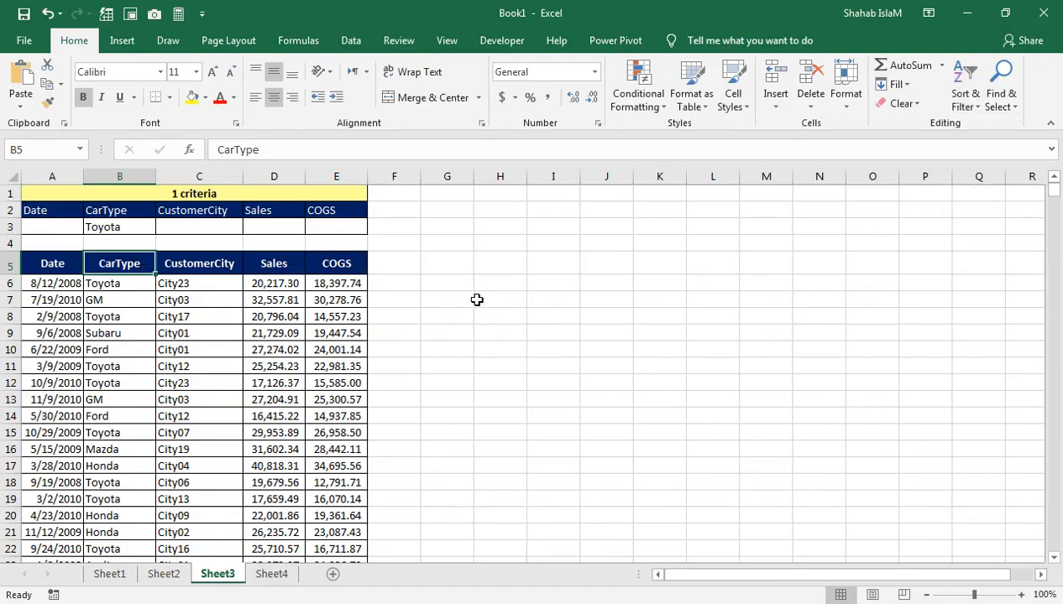
Start an advanced filter of the data table A5:E1380 with the criteria range A2:E3
left_click(477, 265)
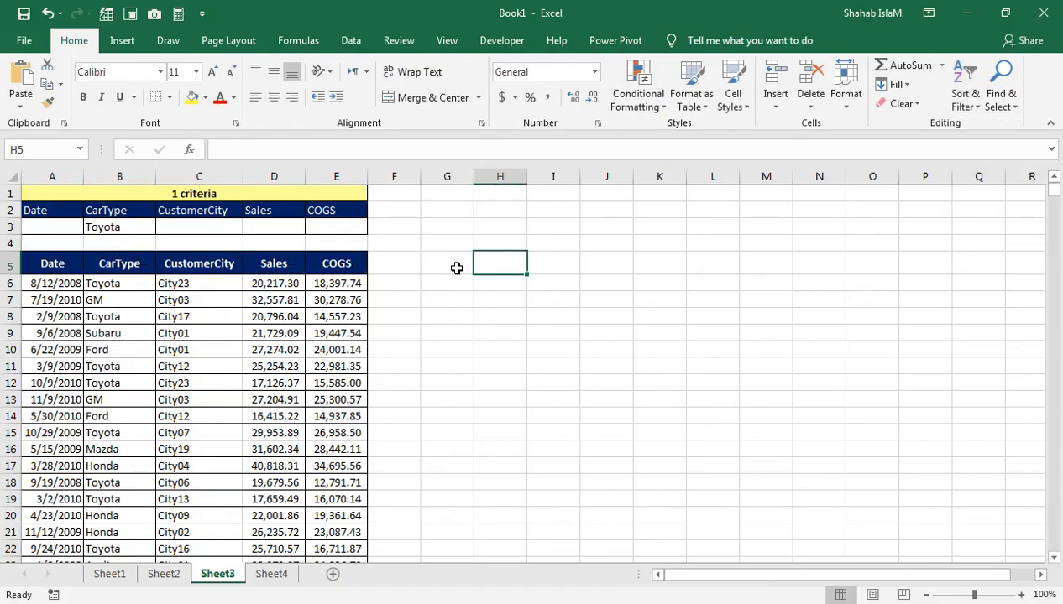
left_click(430, 264)
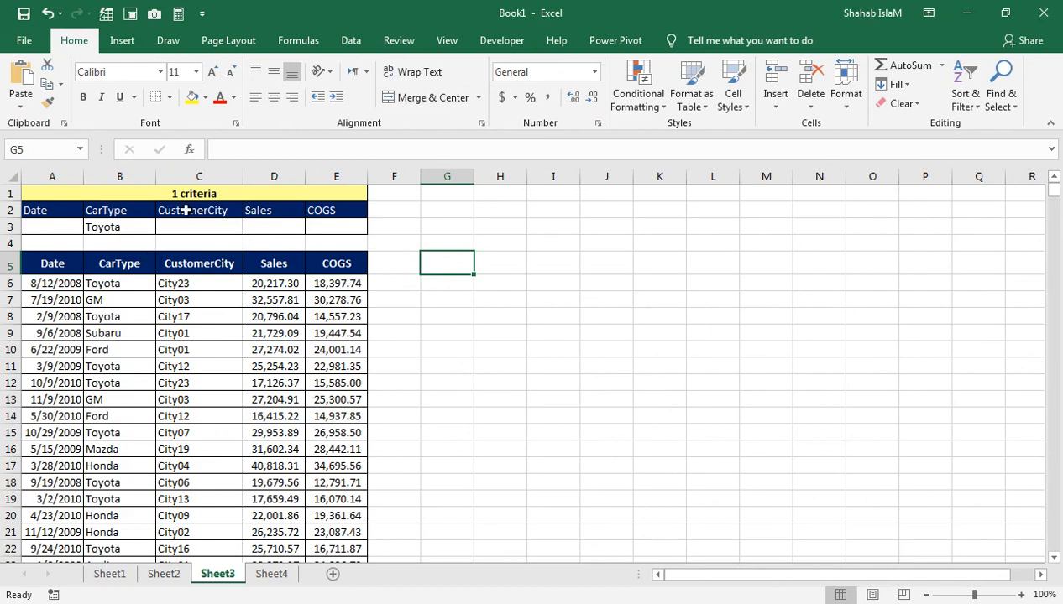
left_click(351, 40)
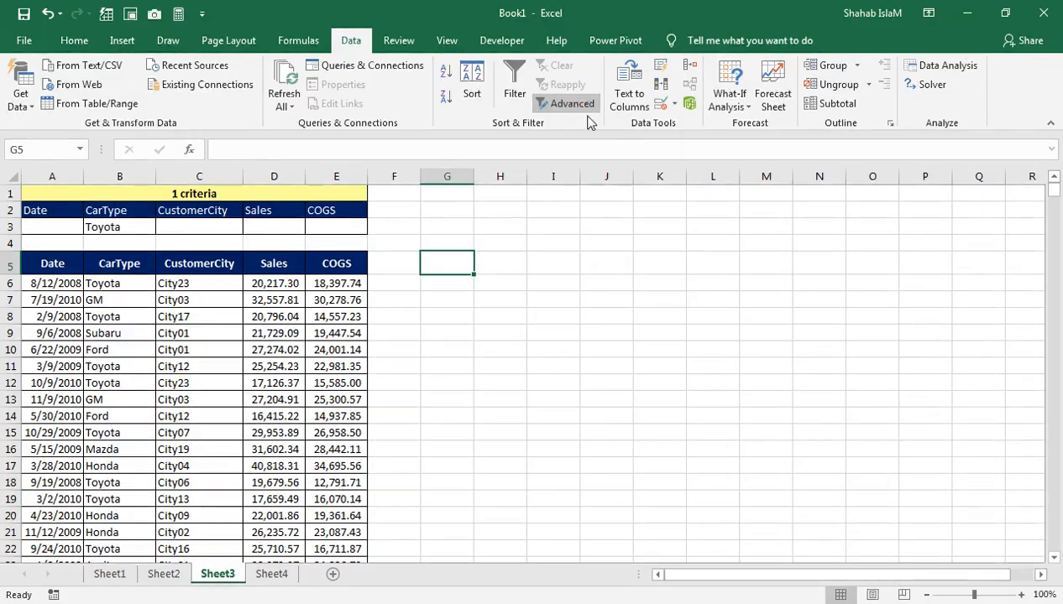
left_click(468, 211)
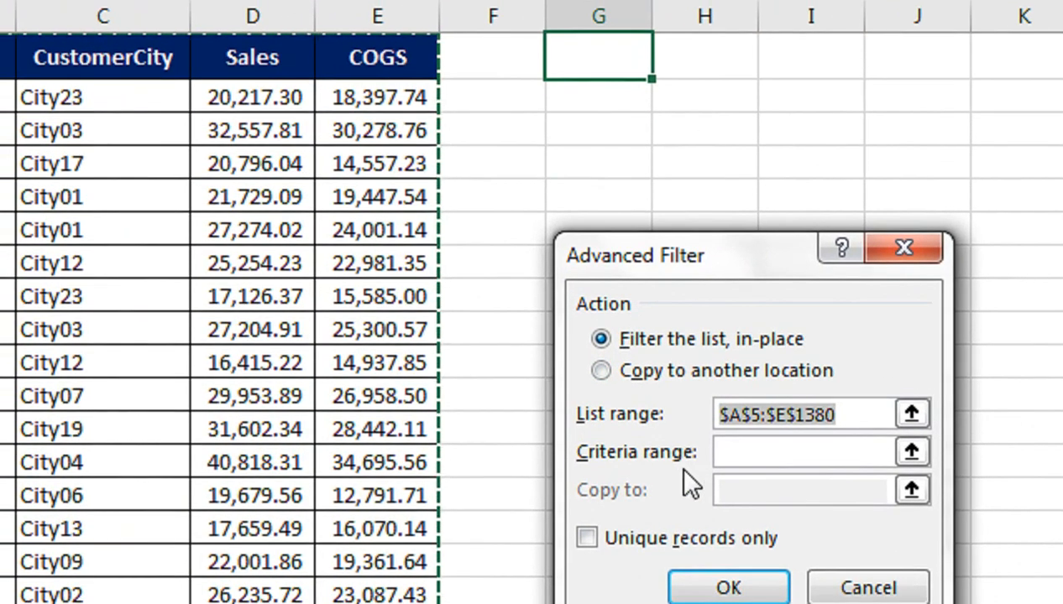
left_click(766, 466)
left_click_drag(526, 61, 504, 151)
left_click_drag(8, 240, 103, 268)
left_click_drag(211, 268, 621, 277)
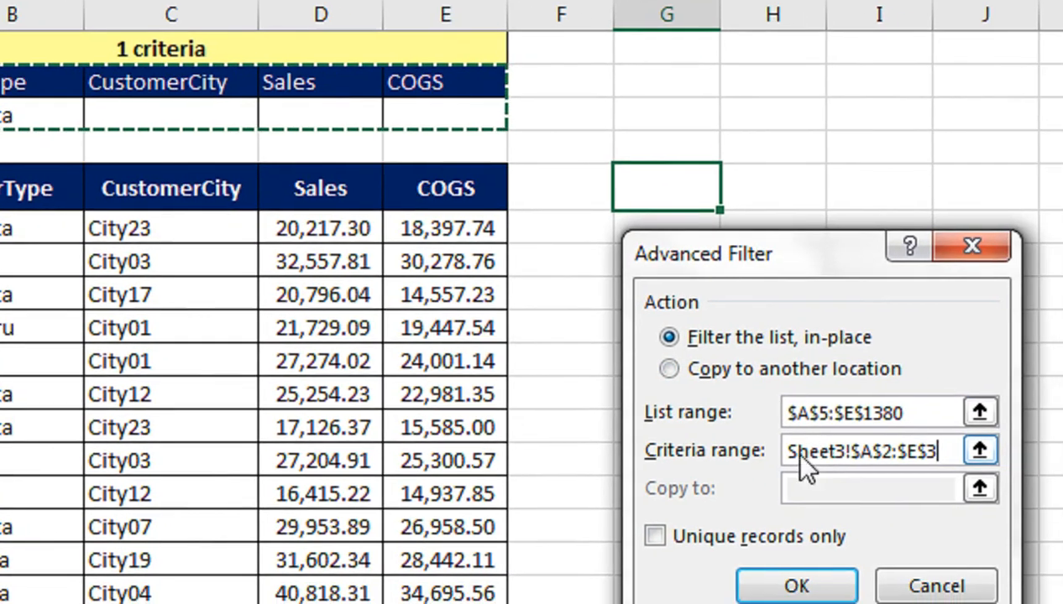
Set the advanced filter to copy its results to another location, cell G5, and run it
left_click(663, 370)
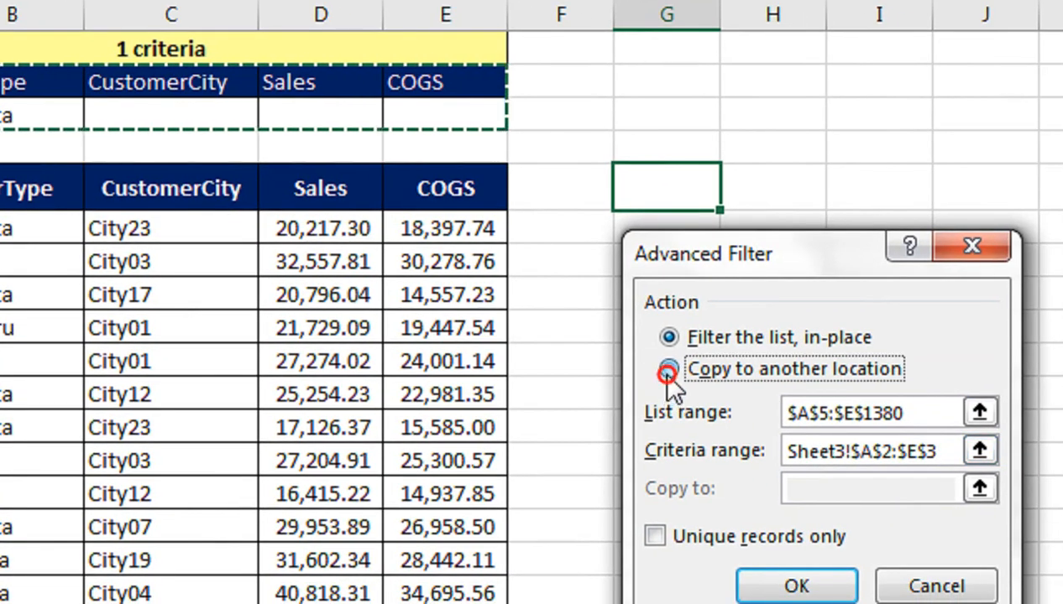
left_click(815, 455)
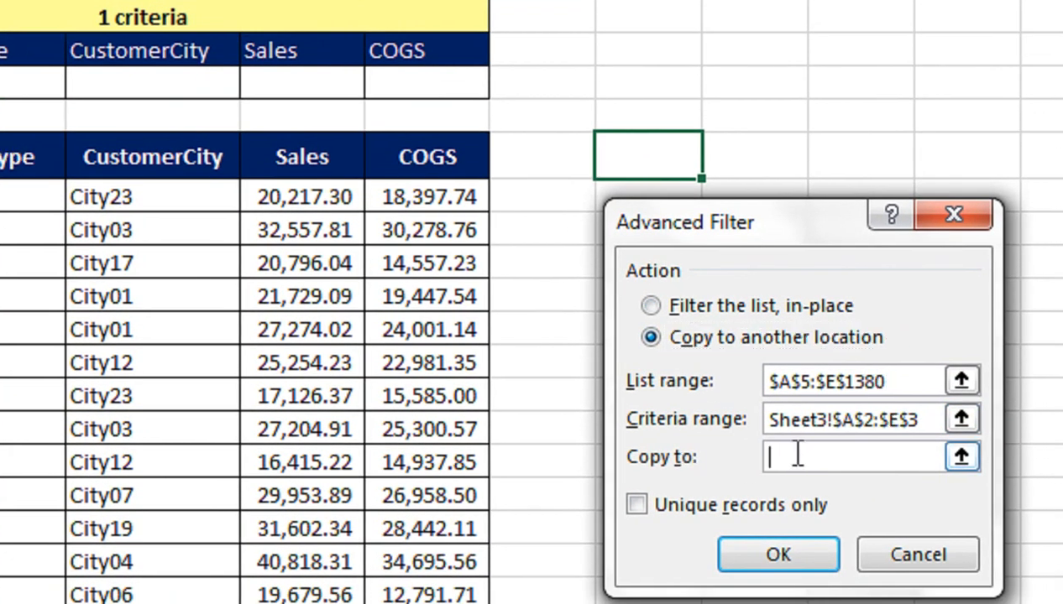
left_click(655, 175)
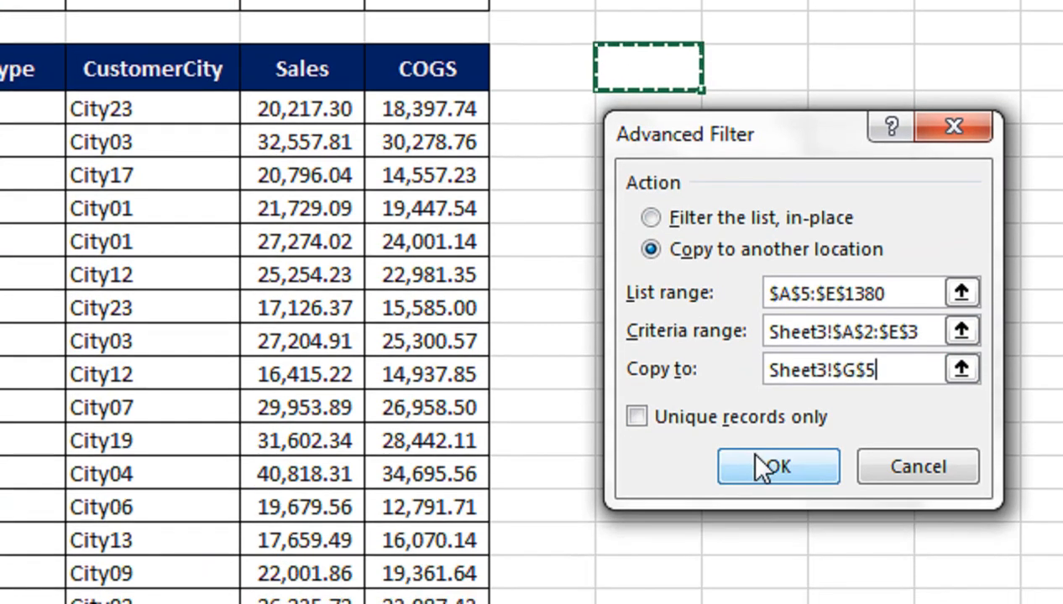
left_click(764, 490)
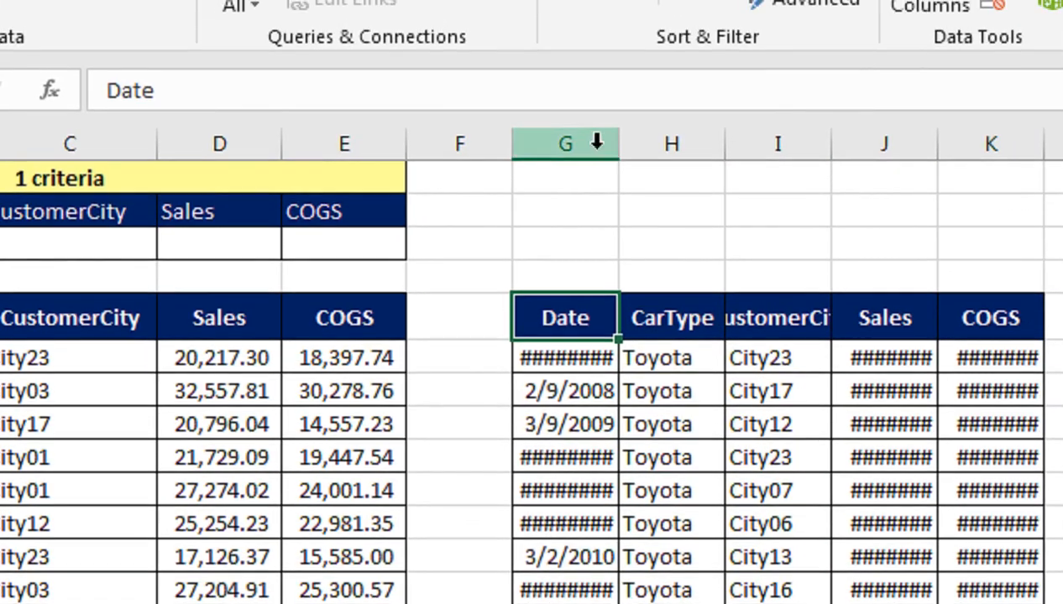
Widen columns G to K of the copied filter results so that every value fits
left_click_drag(681, 0, 837, 0)
left_click_drag(753, 152, 998, 160)
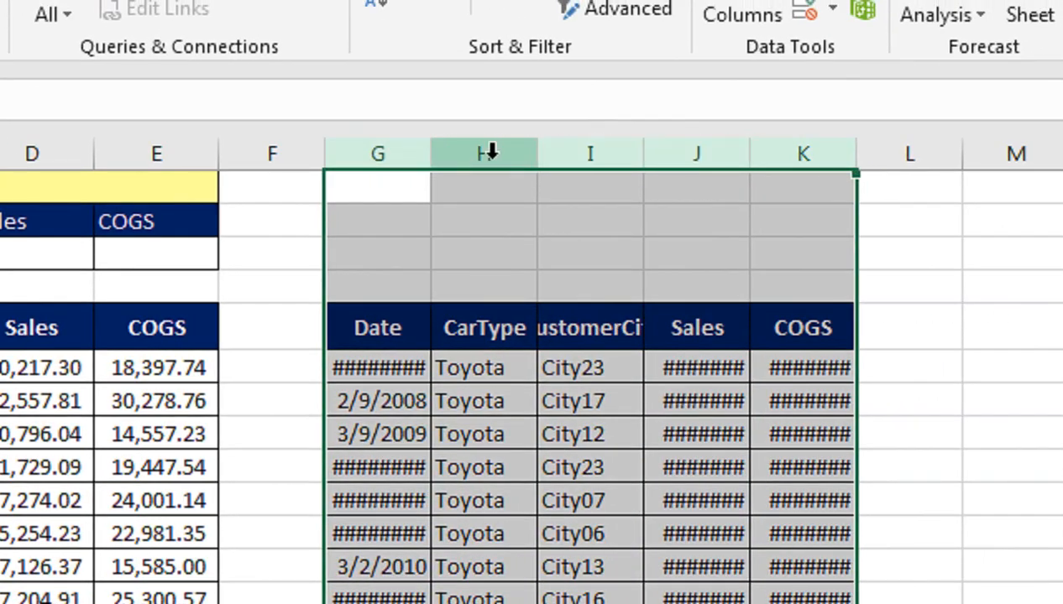
double_click(750, 153)
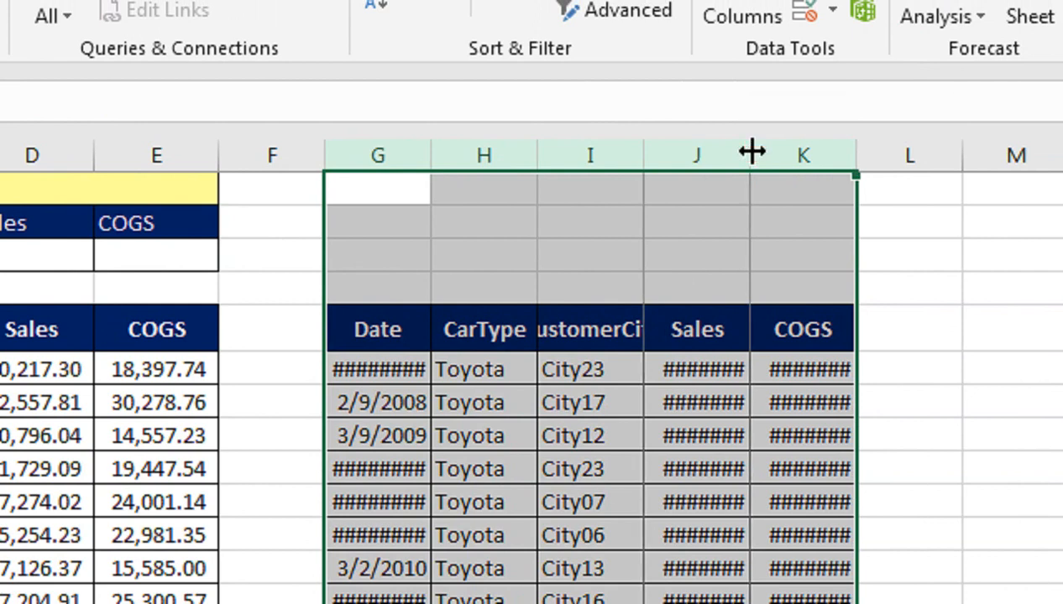
left_click_drag(539, 153, 558, 154)
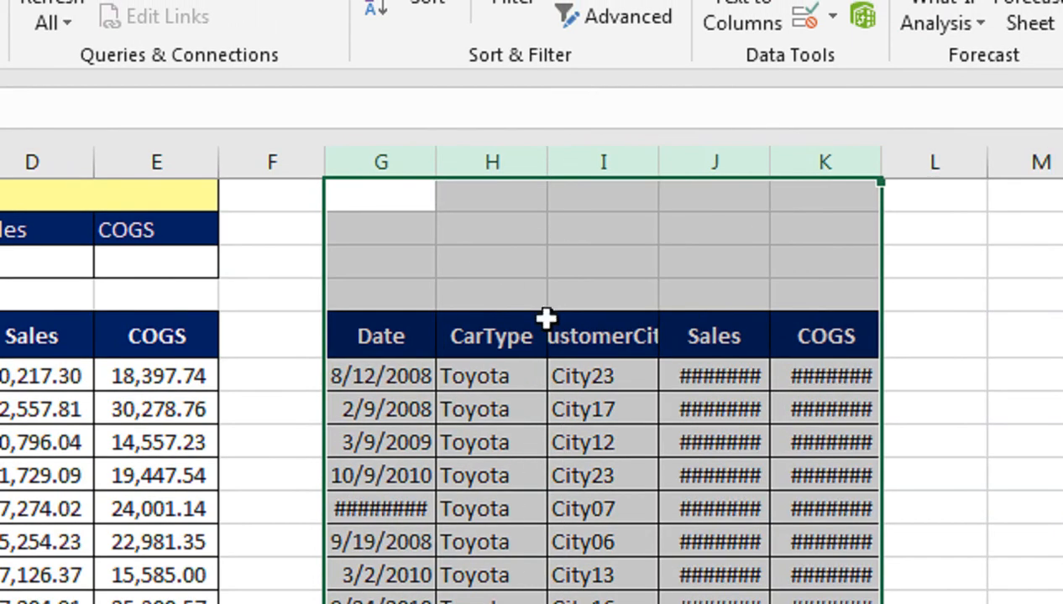
double_click(546, 156)
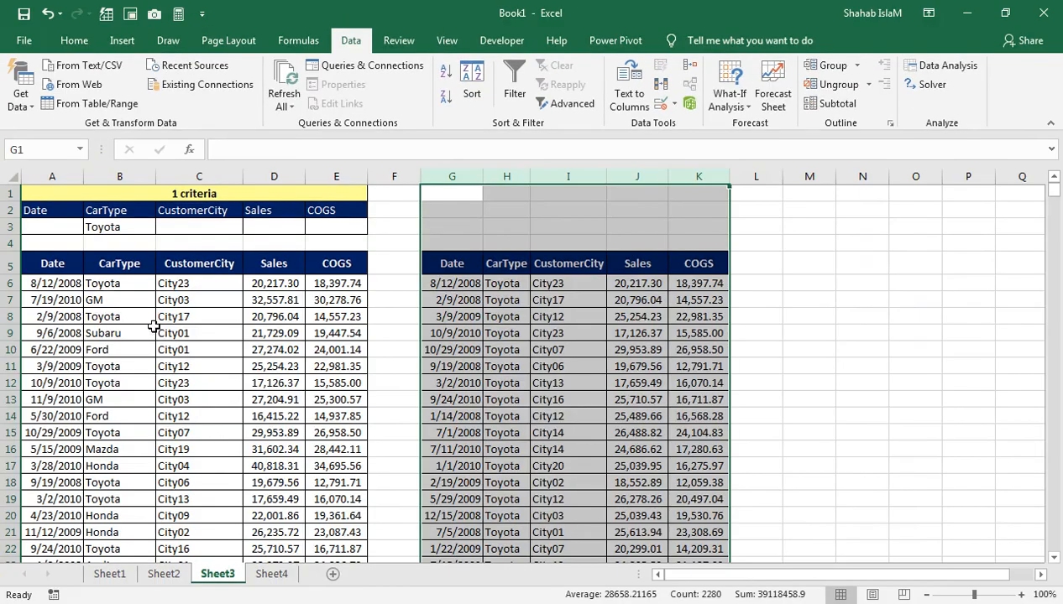
left_click(497, 338)
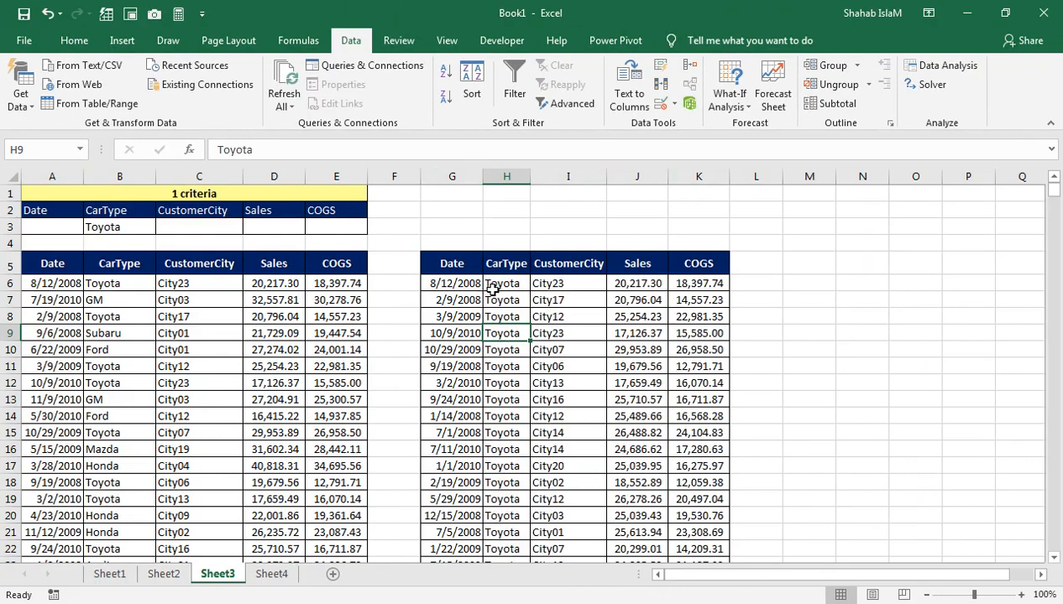
Copy Ford from cell B10 of the data table into the CarType criteria cell B3
left_click(127, 302)
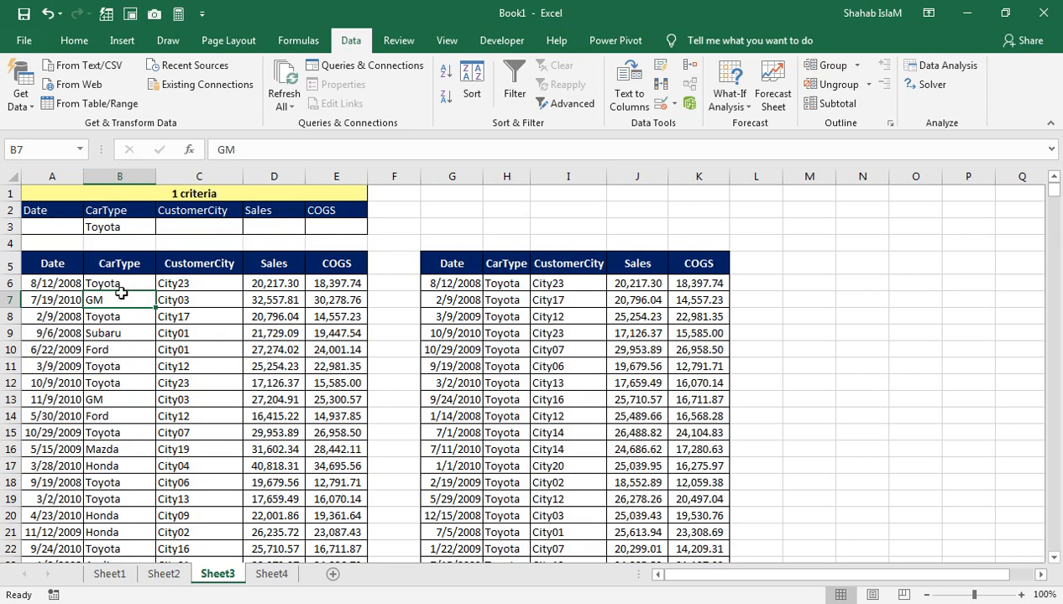
left_click(116, 352)
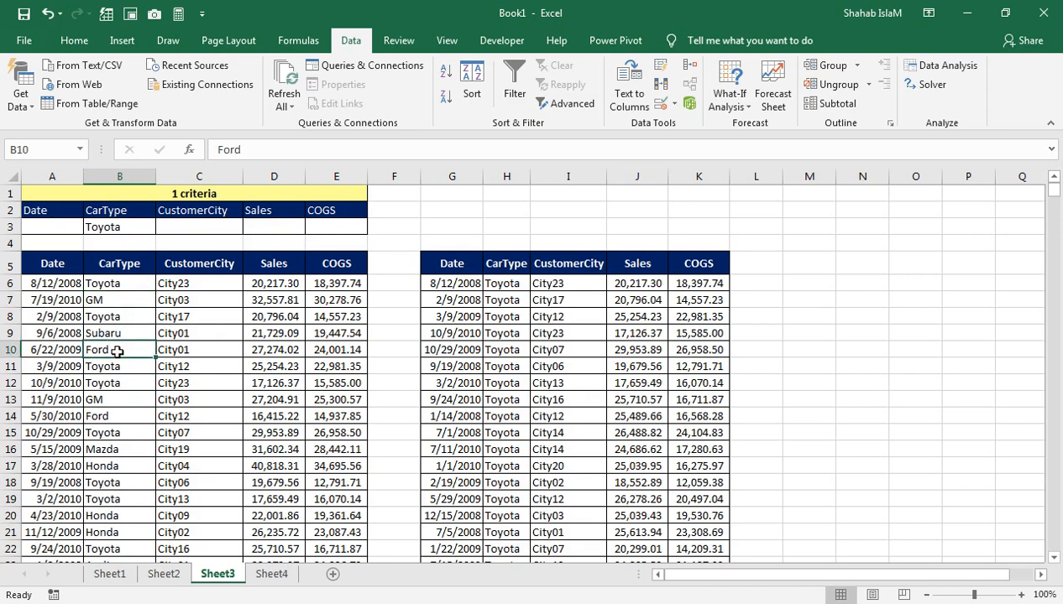
key("ctrl+c")
left_click(139, 233)
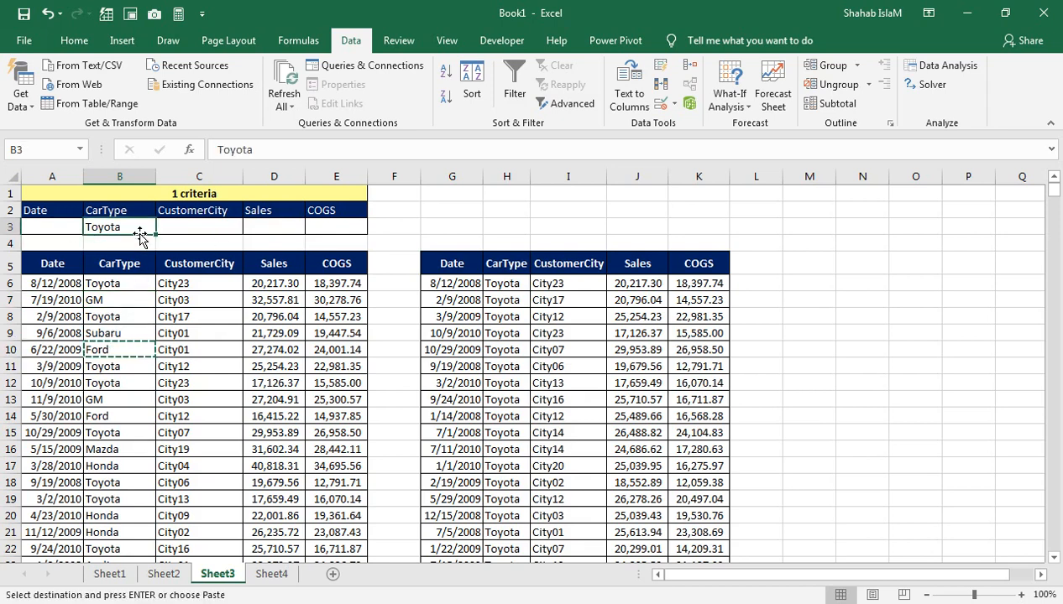
key("ctrl+v")
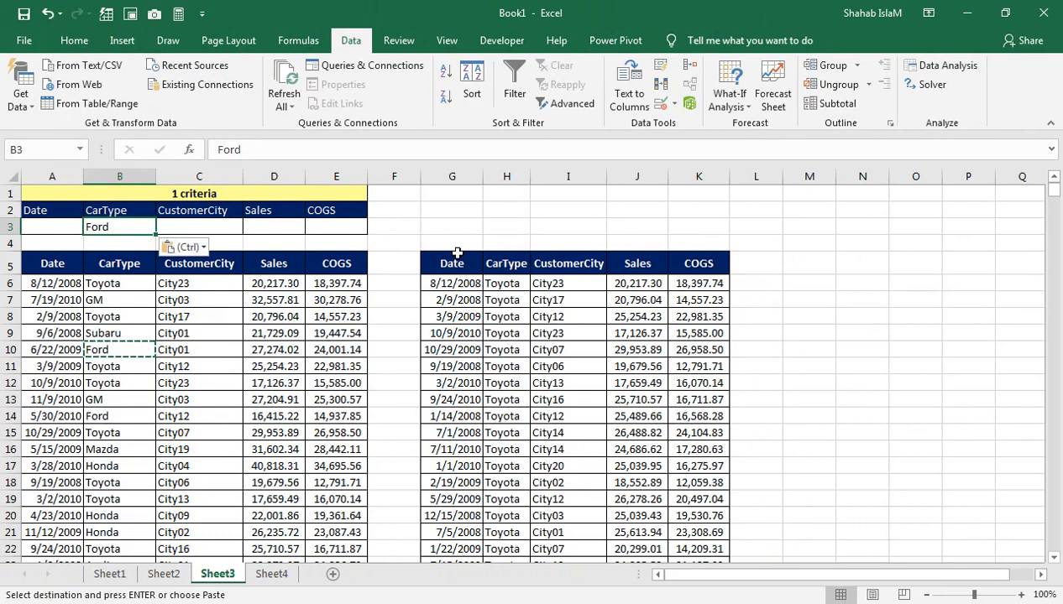
Copy Toyota from cell B6 of the data table into the CarType criteria cell B3
left_click(104, 283)
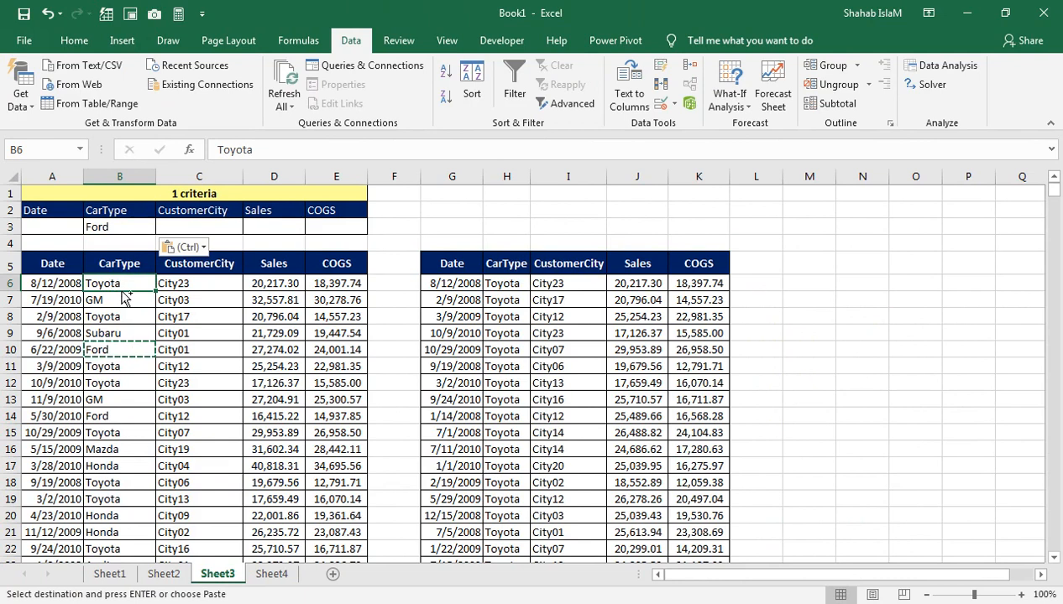
key("ctrl+c")
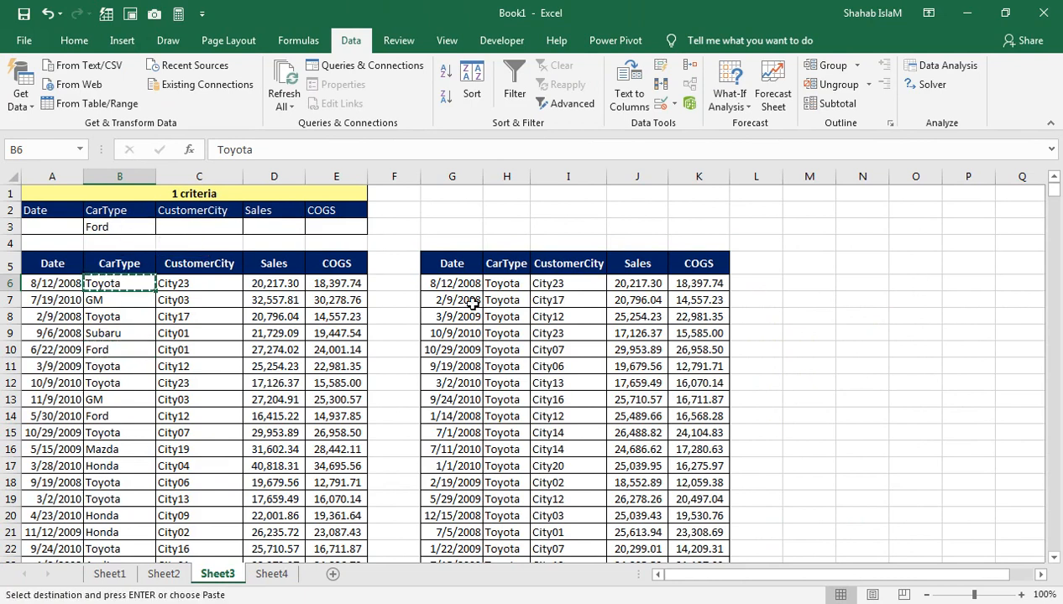
left_click(134, 228)
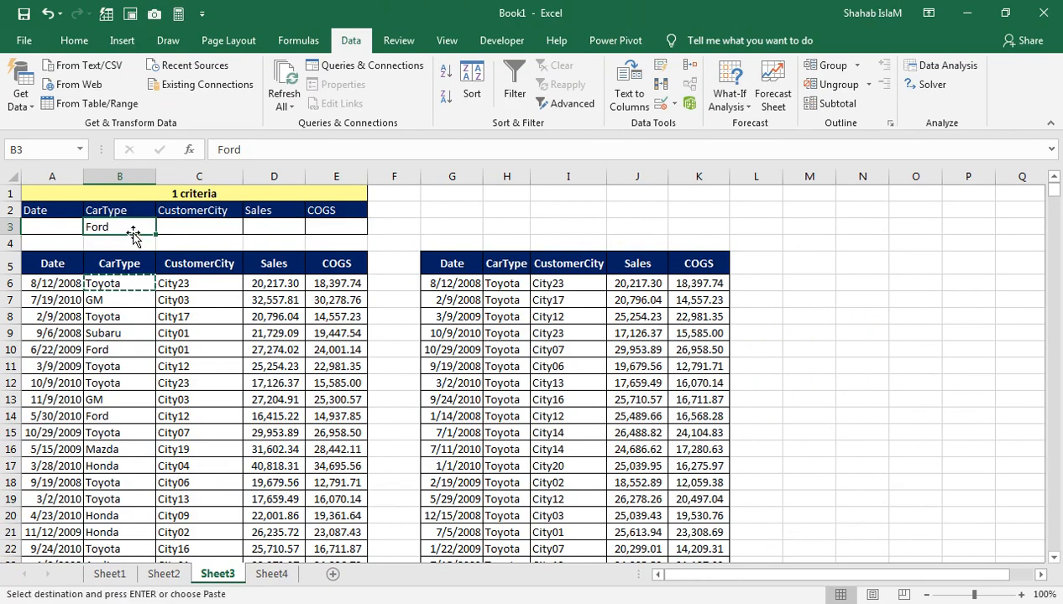
key("ctrl+v")
Clear the contents and formatting of the whole filter result table starting at G5
left_click(453, 265)
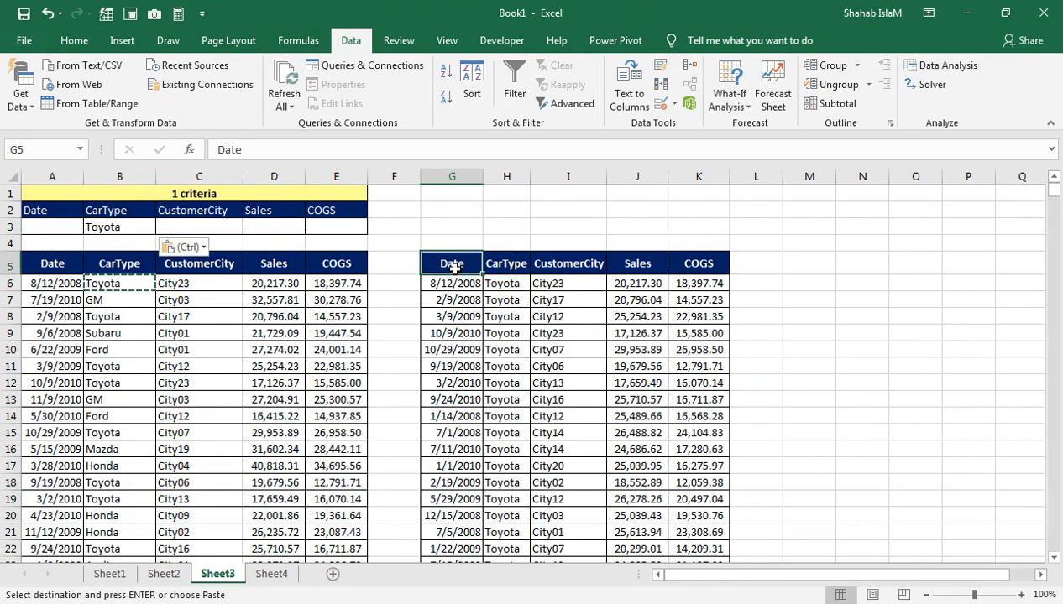
key("ctrl+shift+Right")
key("ctrl+shift+Down")
left_click(63, 46)
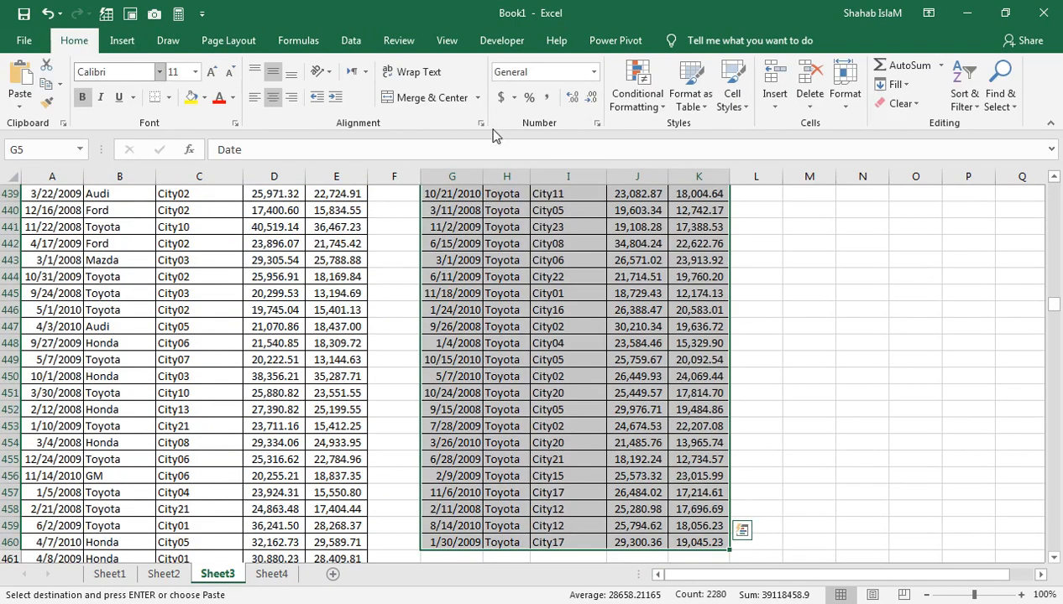
left_click(904, 102)
left_click(915, 131)
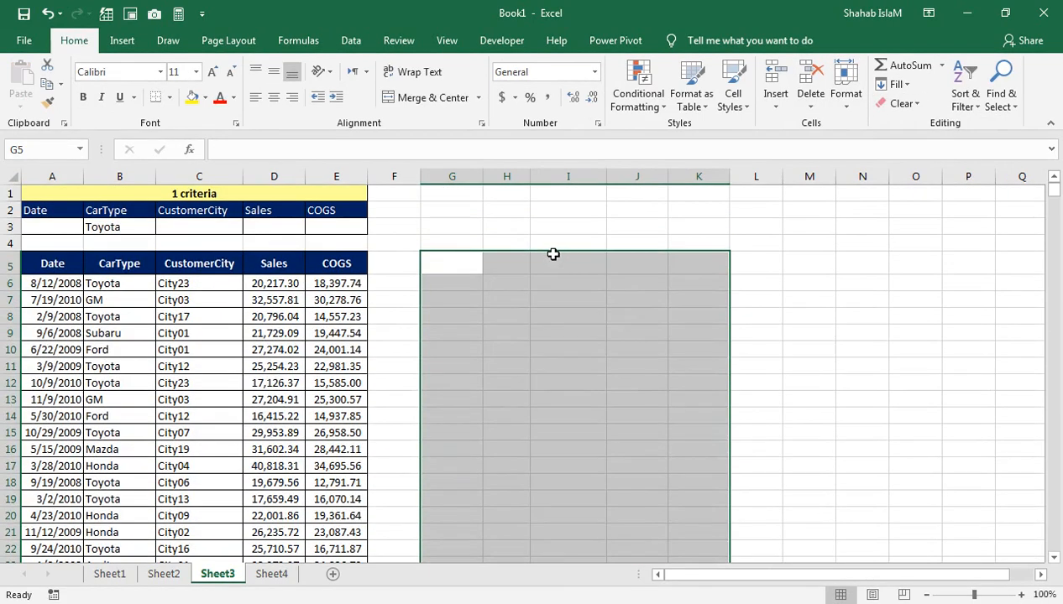
left_click(443, 260)
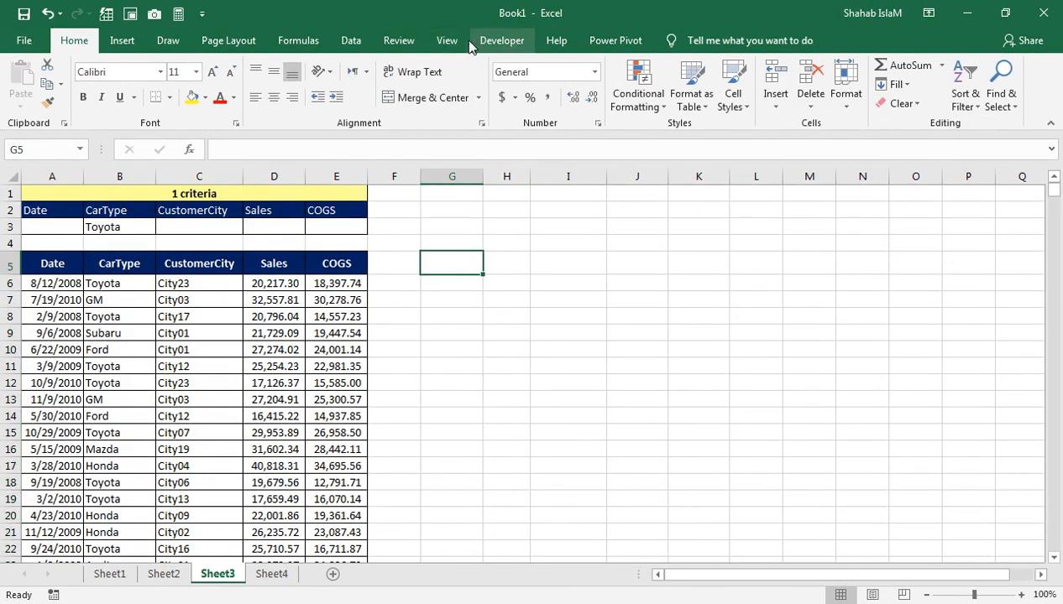
Start recording a macro named Macro1, stored in this workbook
left_click(447, 40)
left_click(828, 88)
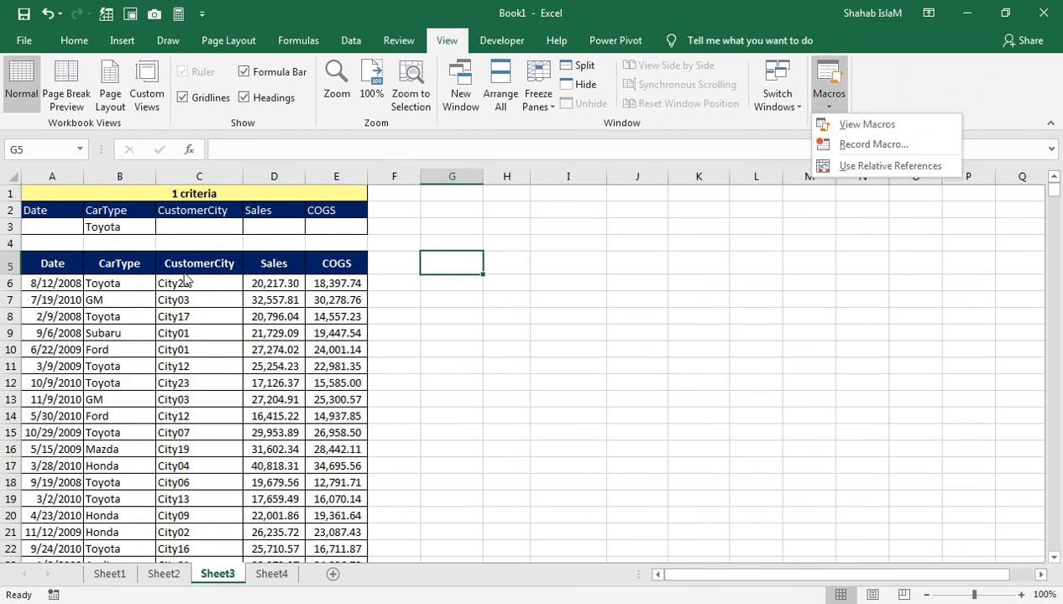
left_click(865, 149)
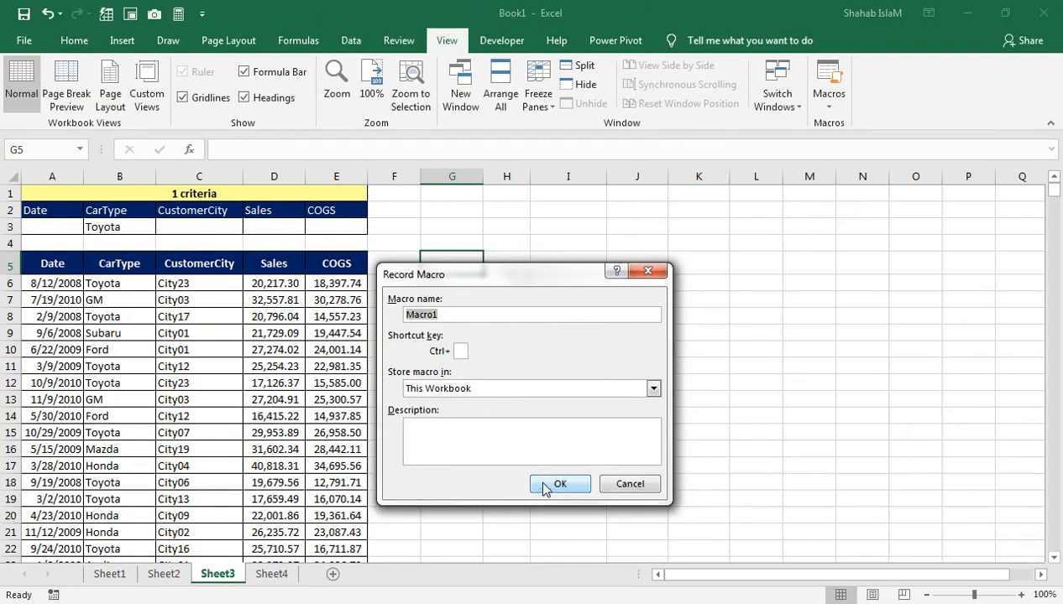
left_click(546, 485)
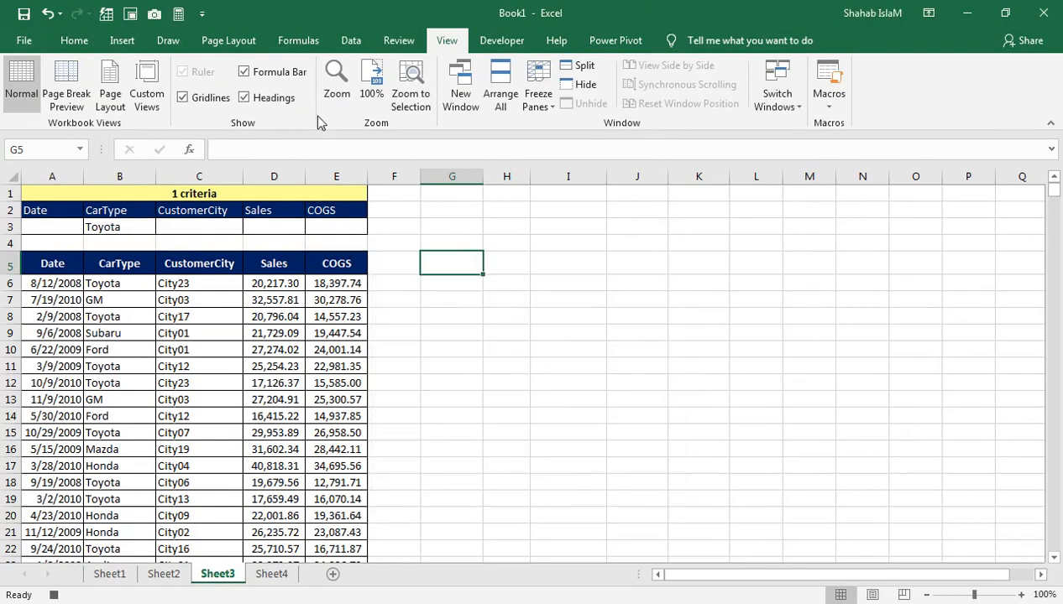
Start an advanced filter of the list A5:E1380 and select A2:E3 as its criteria range
left_click(302, 42)
left_click(350, 42)
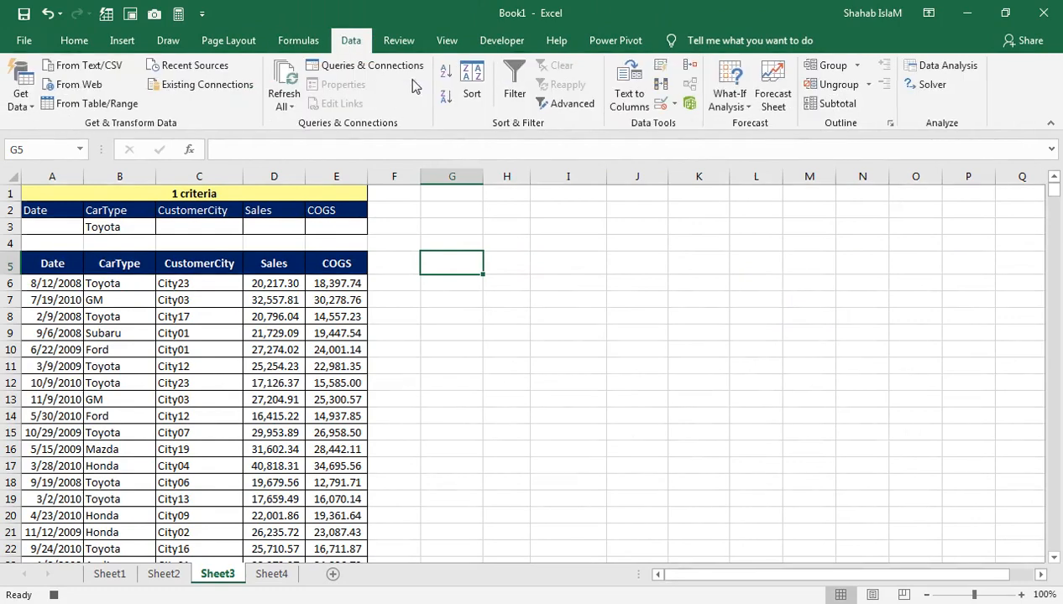
left_click(548, 103)
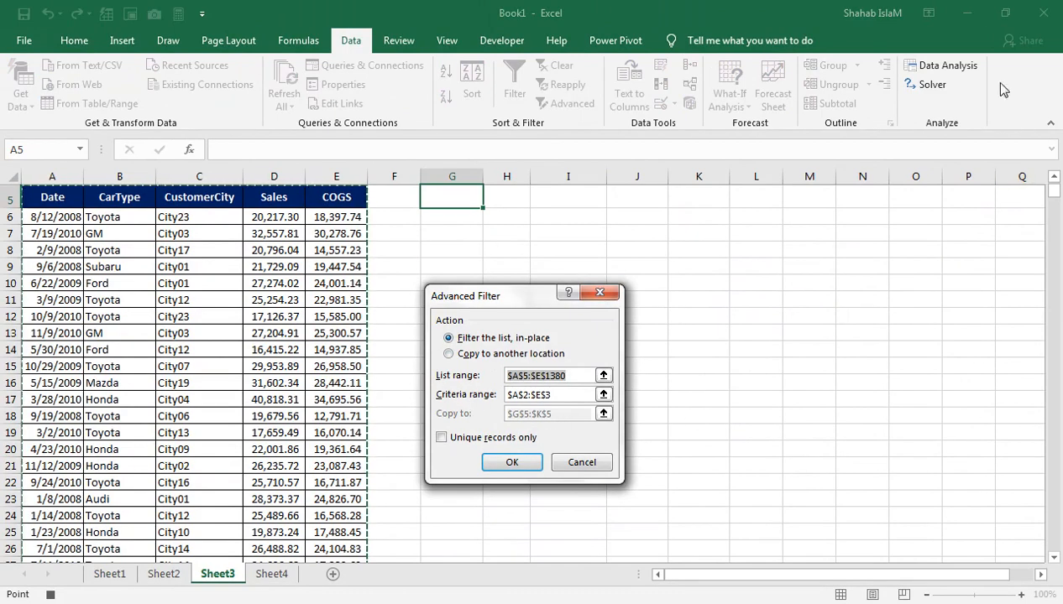
left_click(1054, 183)
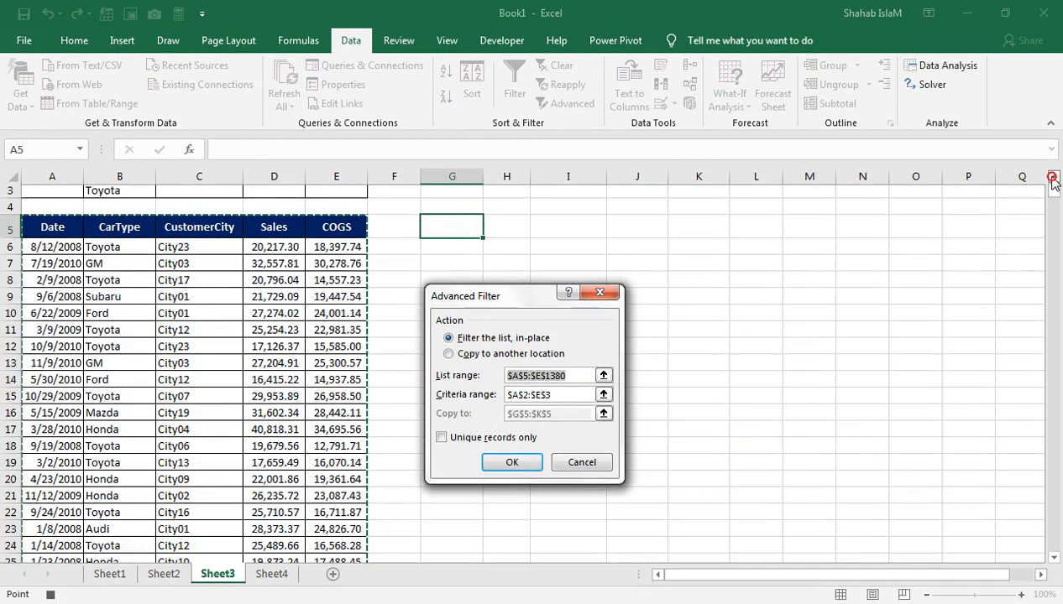
left_click(565, 397)
left_click_drag(556, 397, 510, 394)
left_click_drag(63, 212, 312, 228)
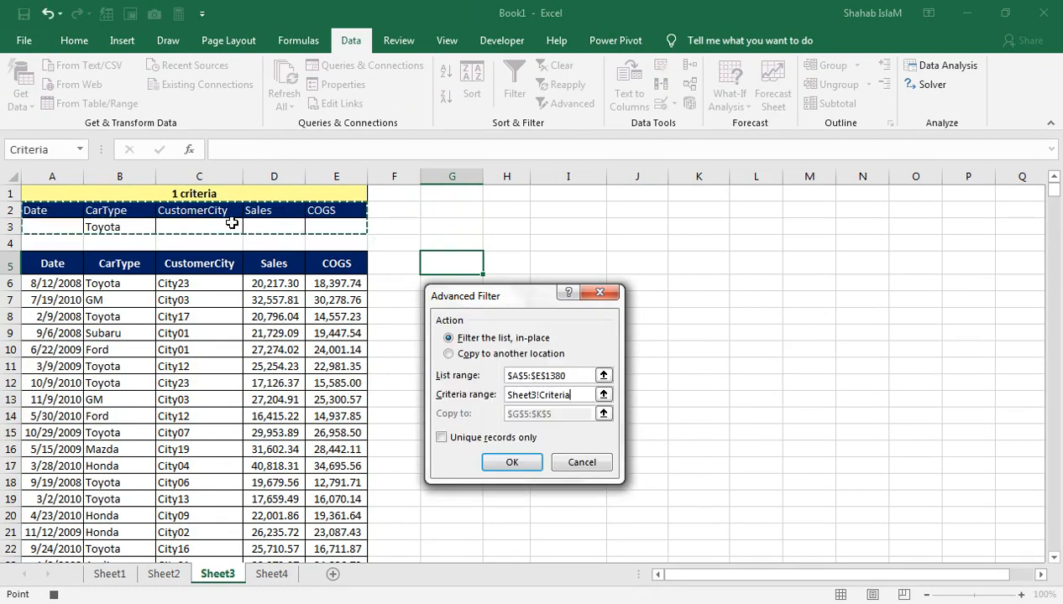
Set the advanced filter to copy its results to another location, G5:K5, and run it
left_click(451, 356)
left_click_drag(568, 413, 502, 414)
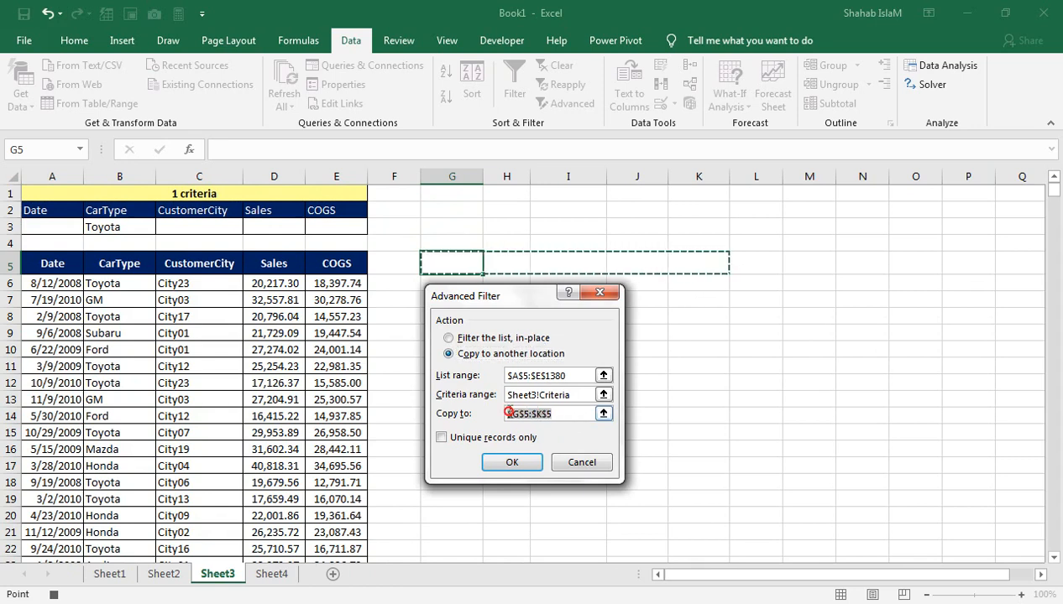
left_click(512, 462)
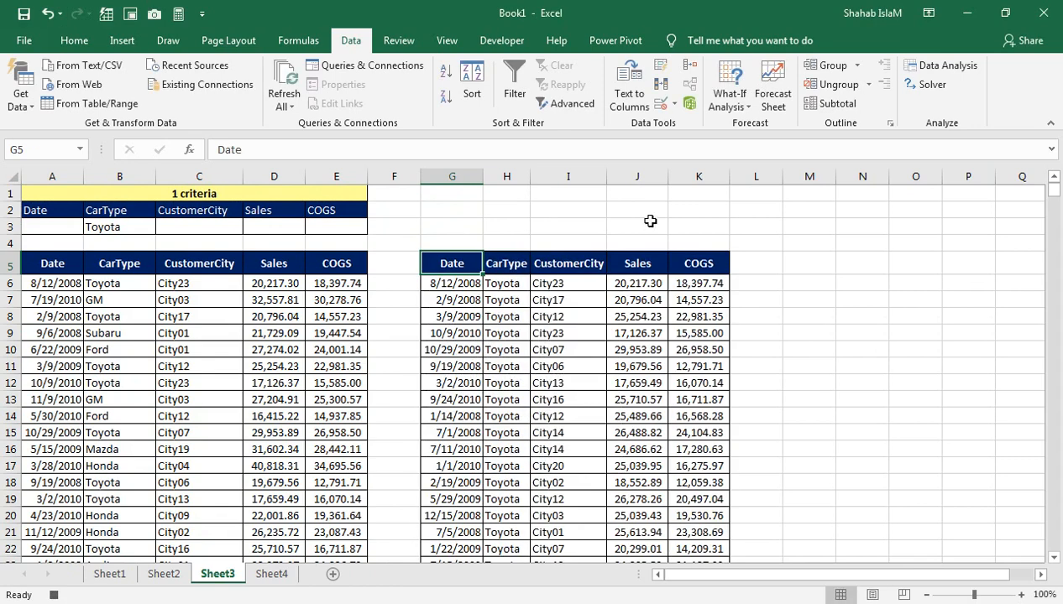
Stop recording the macro and select the CarType criteria cell B3
left_click(449, 42)
left_click(825, 105)
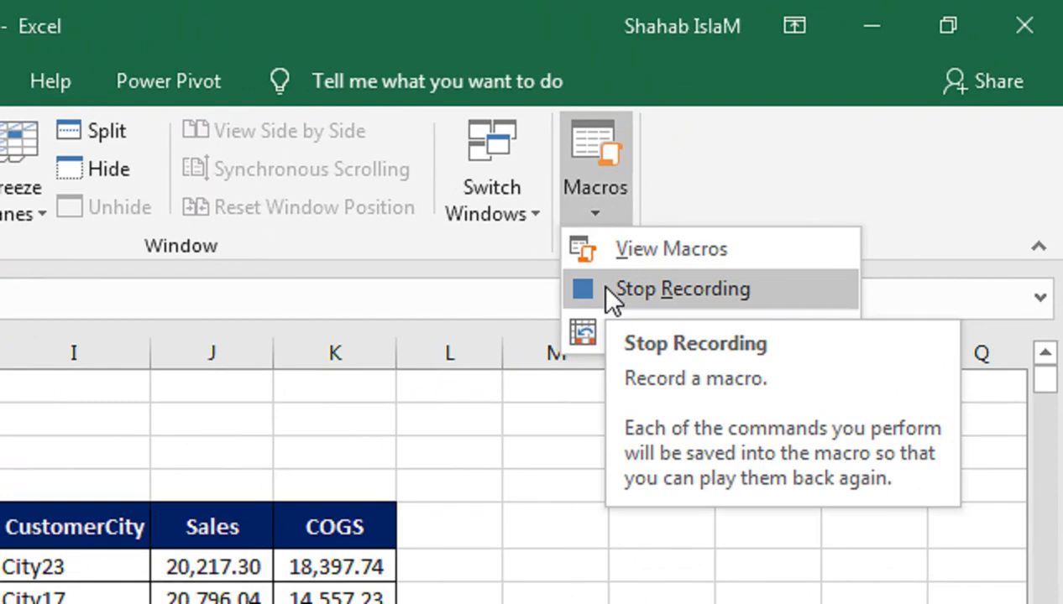
left_click(599, 283)
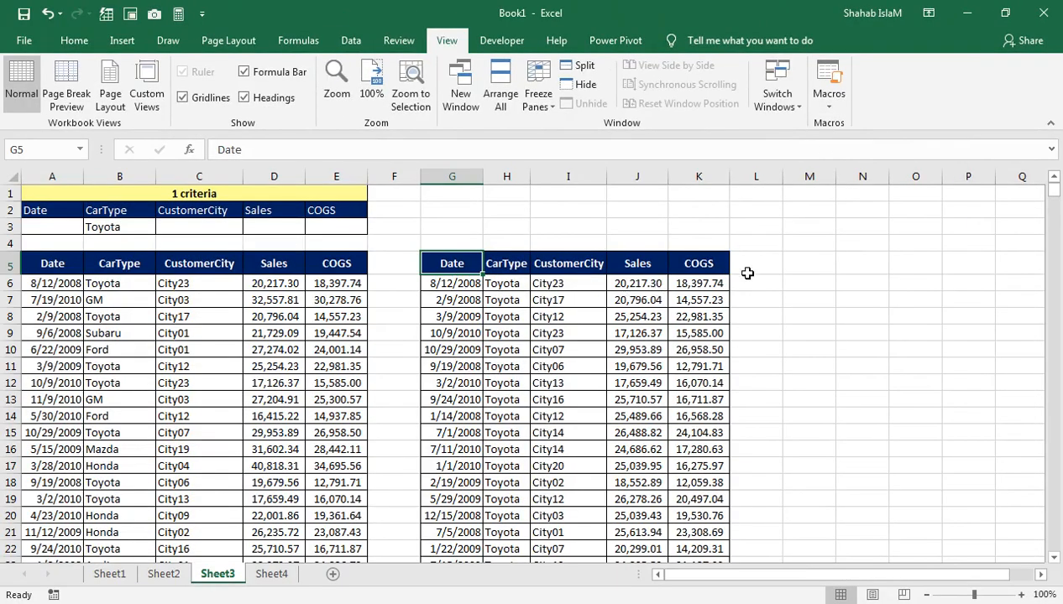
left_click(823, 266)
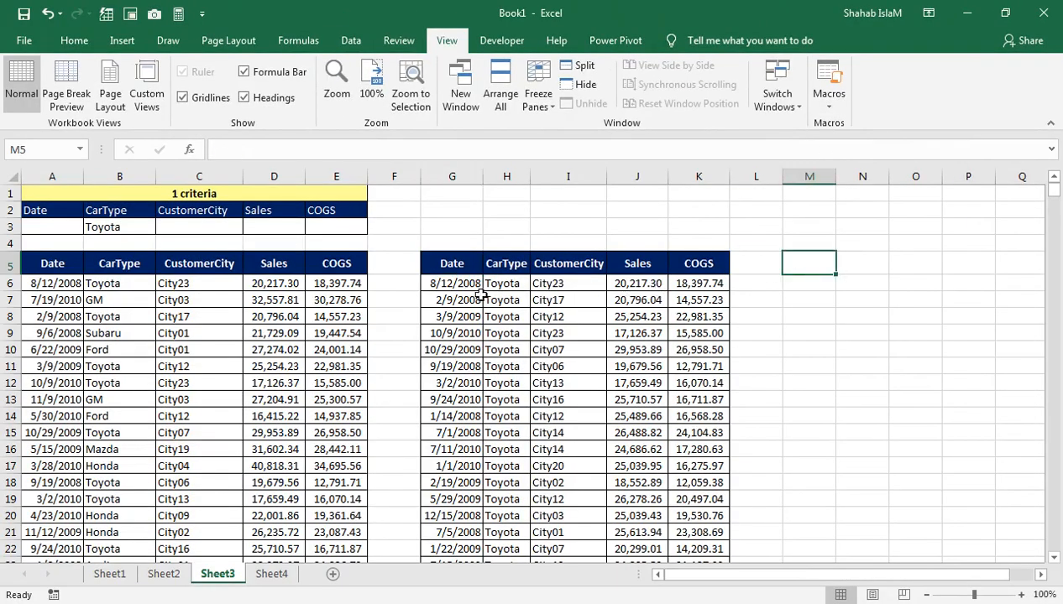
left_click(137, 227)
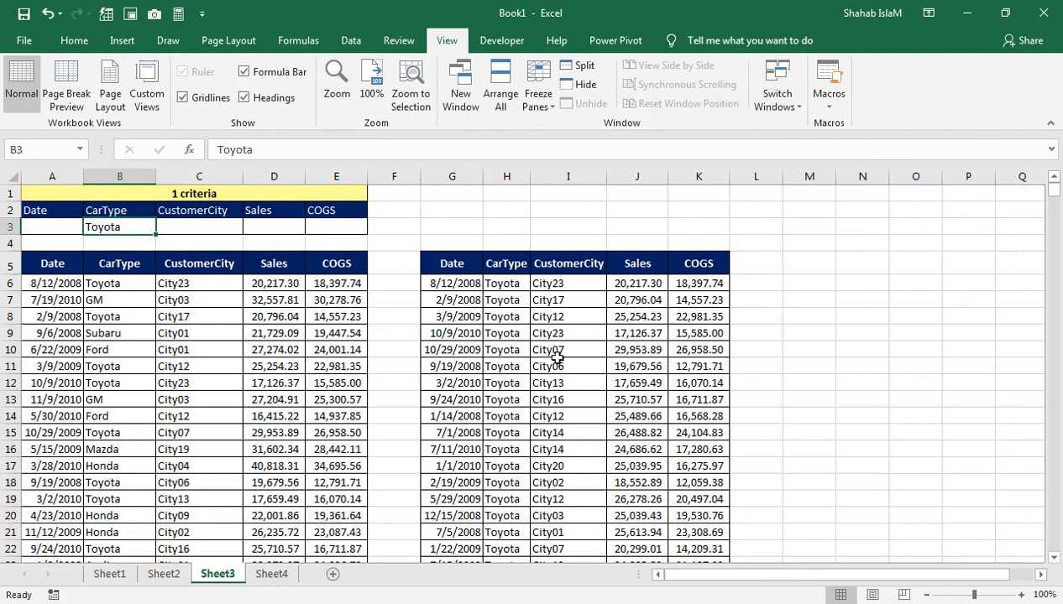
Copy the CarType values B6:B1380 into column A of a new worksheet
left_click(124, 288)
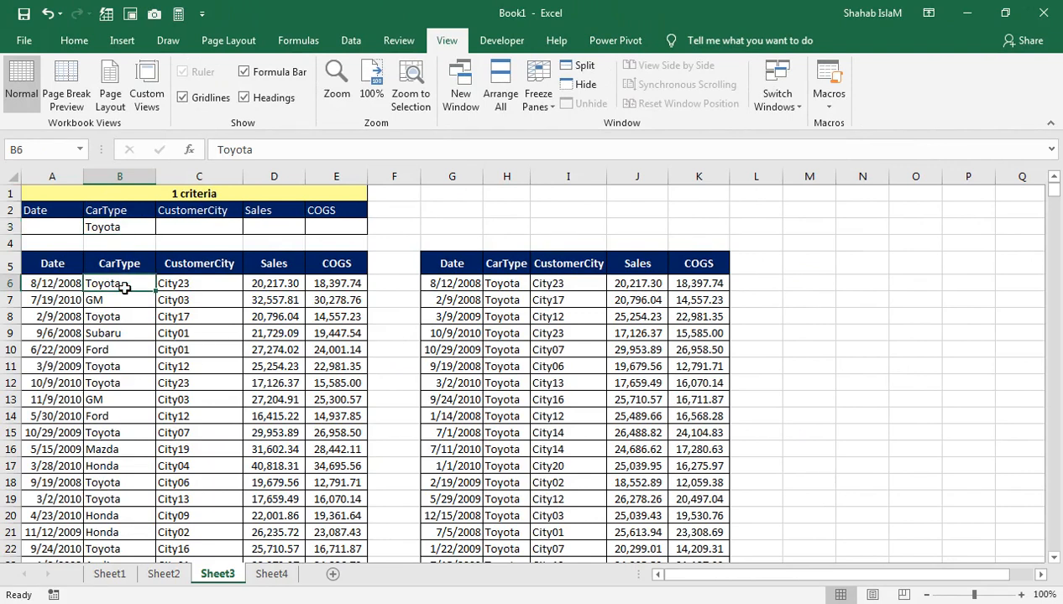
key("ctrl+shift+Down")
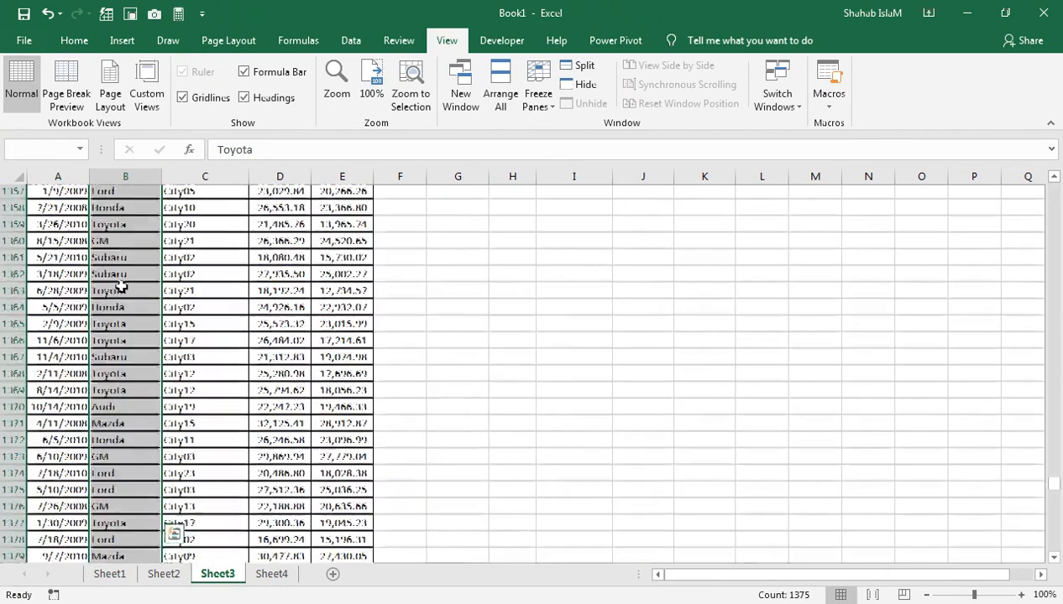
key("ctrl+c")
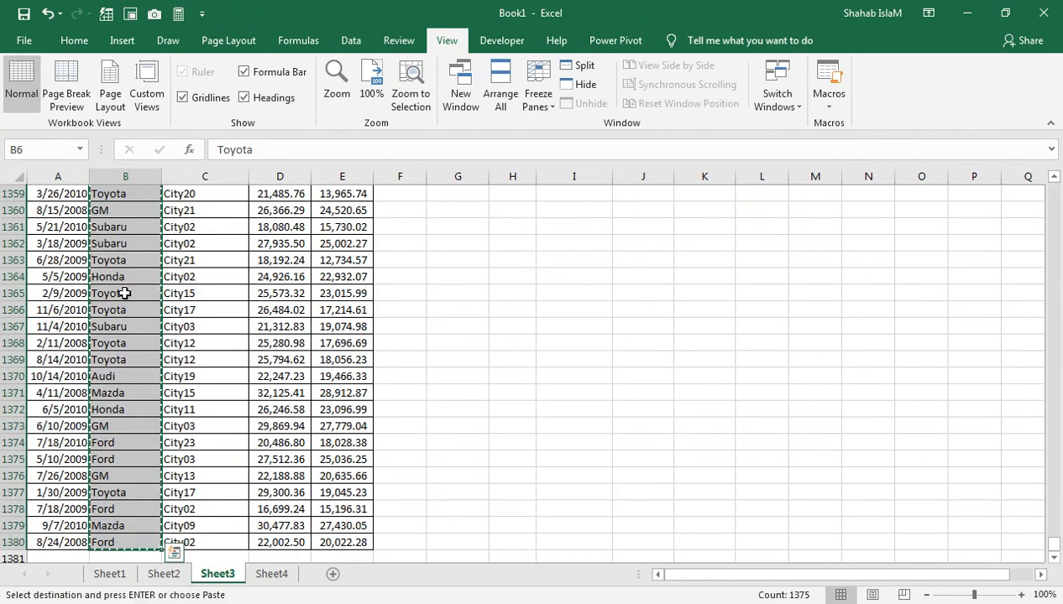
left_click(332, 574)
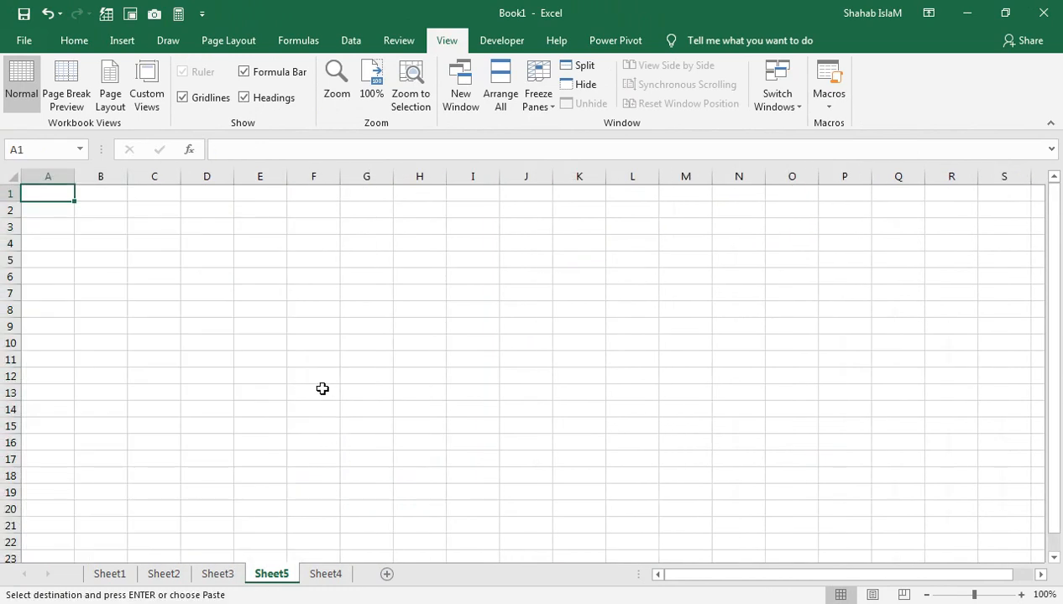
key("ctrl+v")
Insert an empty row above the pasted car type list and select cell A1
right_click(10, 194)
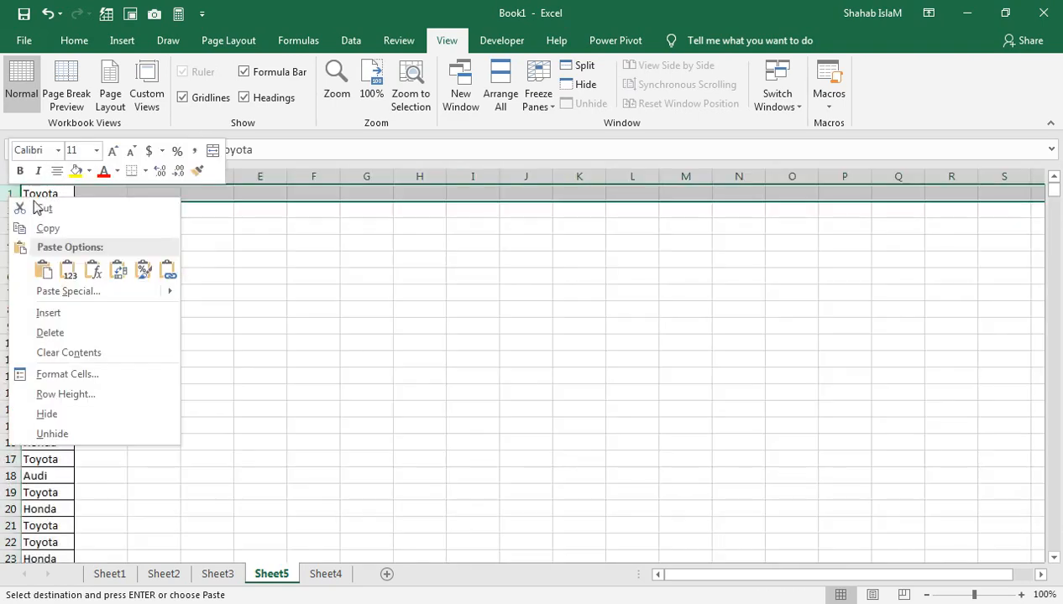
left_click(56, 313)
left_click(51, 196)
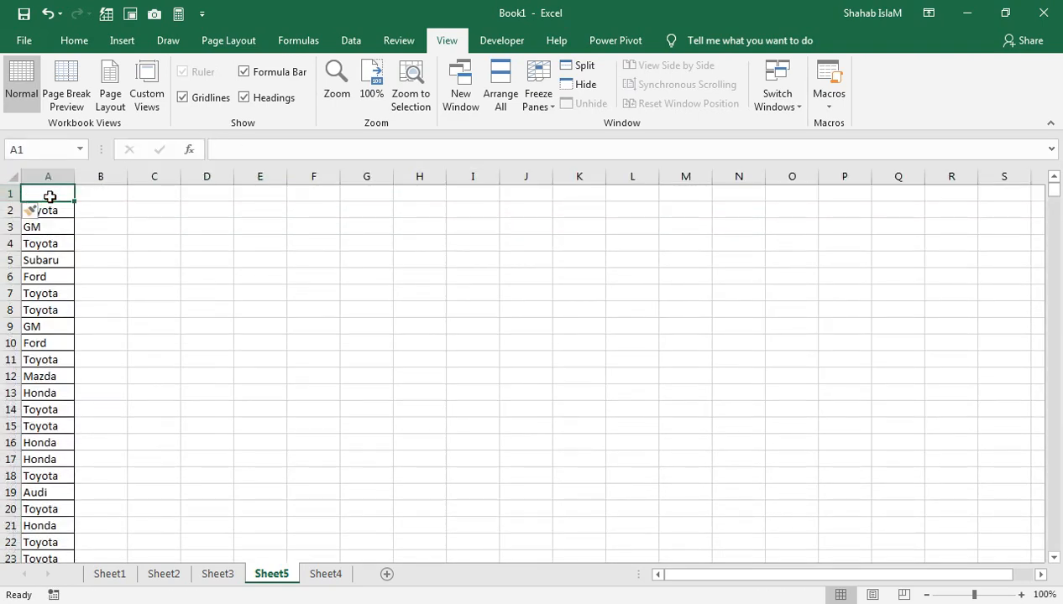
Enter the header Cartype in cell A1 above the car type list
type("name")
key("Return")
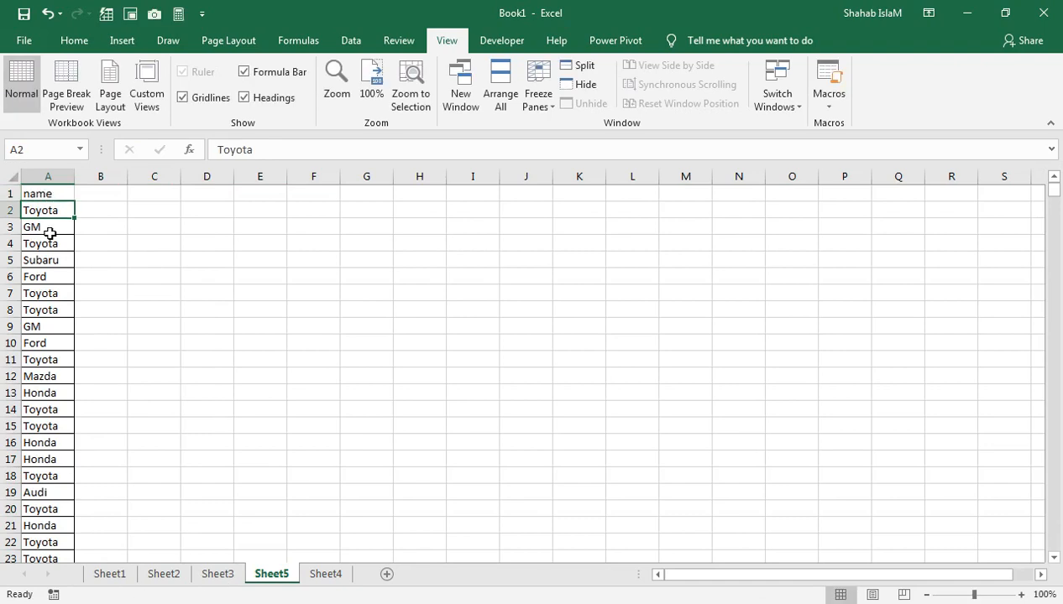
left_click(62, 195)
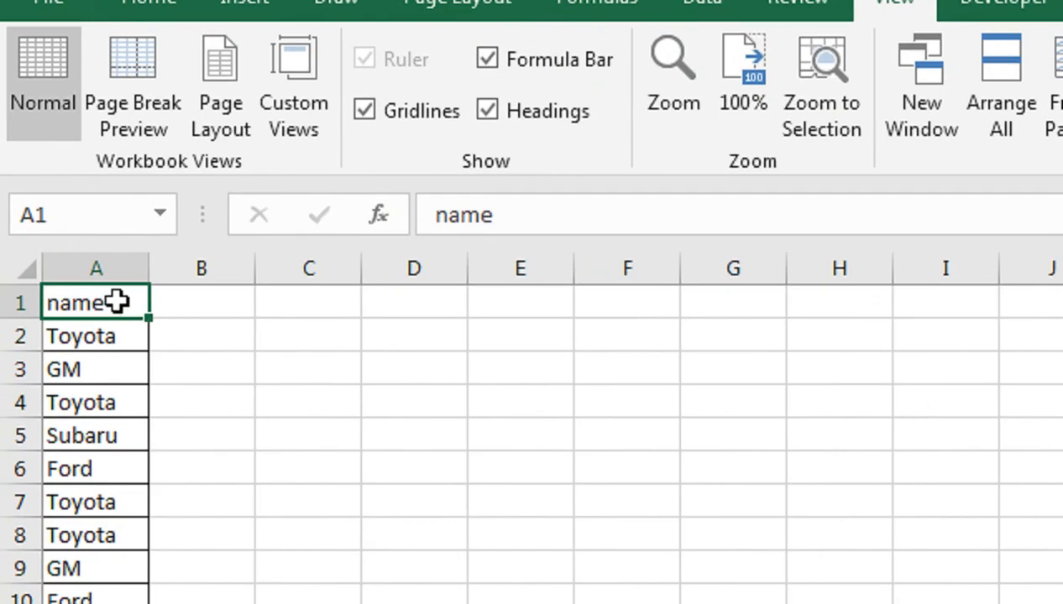
type("Cartype")
key("Return")
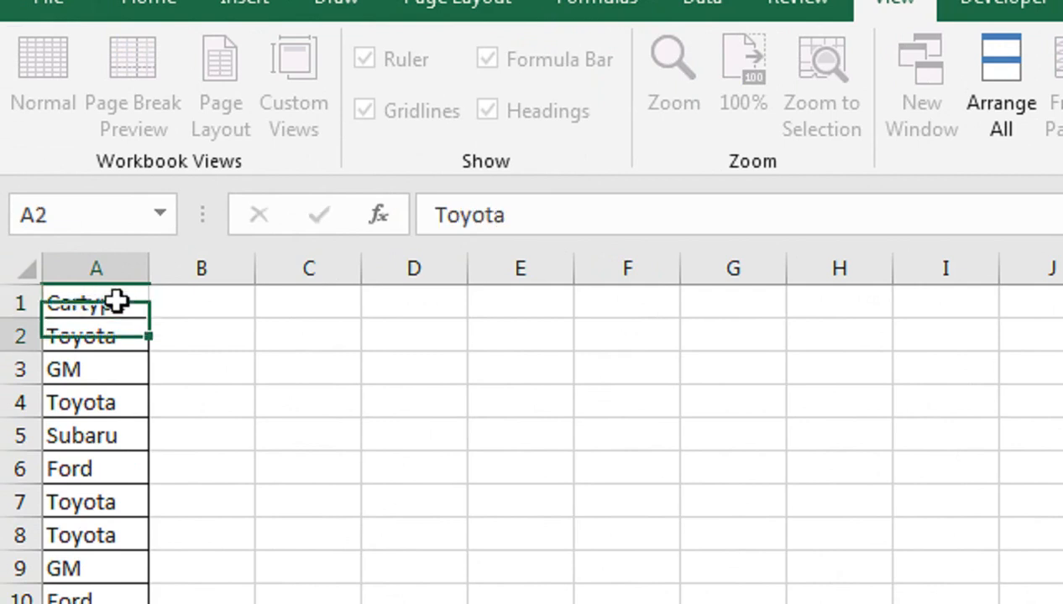
Remove the duplicate values from the Cartype column, treating the first row as a header
left_click(116, 304)
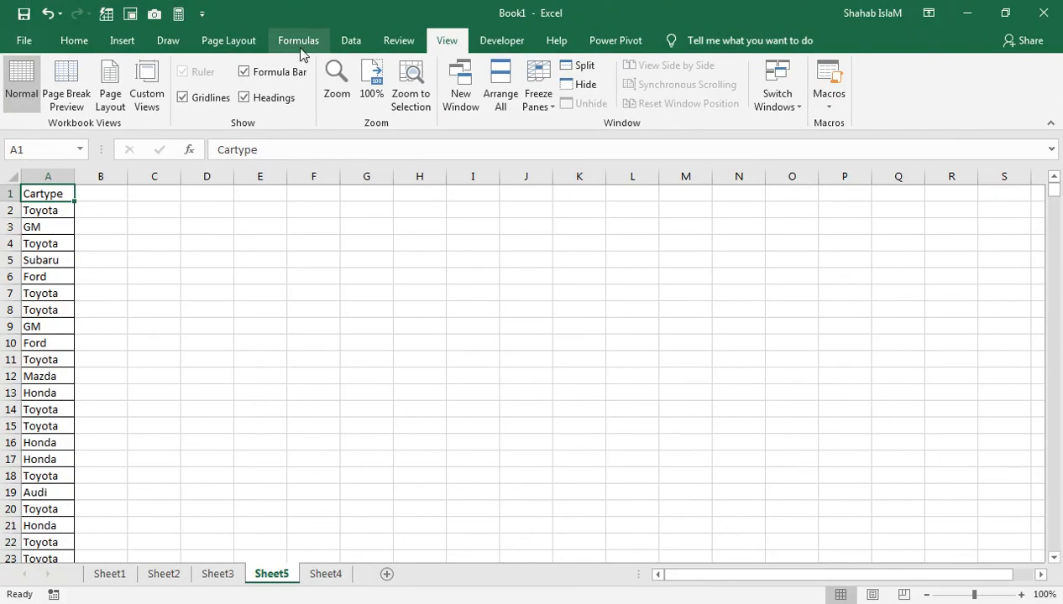
left_click(399, 40)
left_click(351, 40)
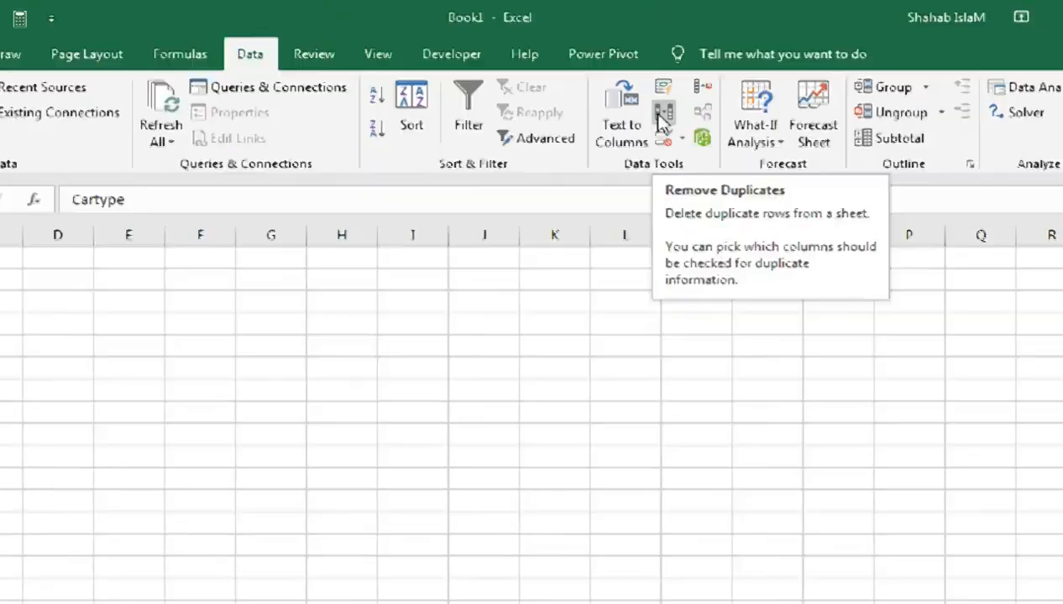
left_click(660, 171)
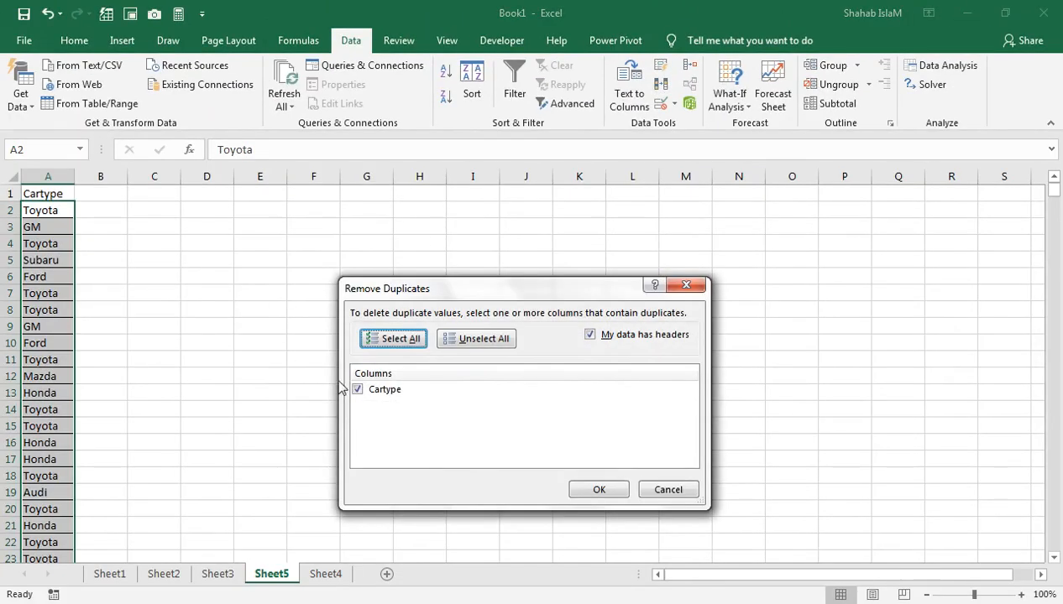
left_click(577, 492)
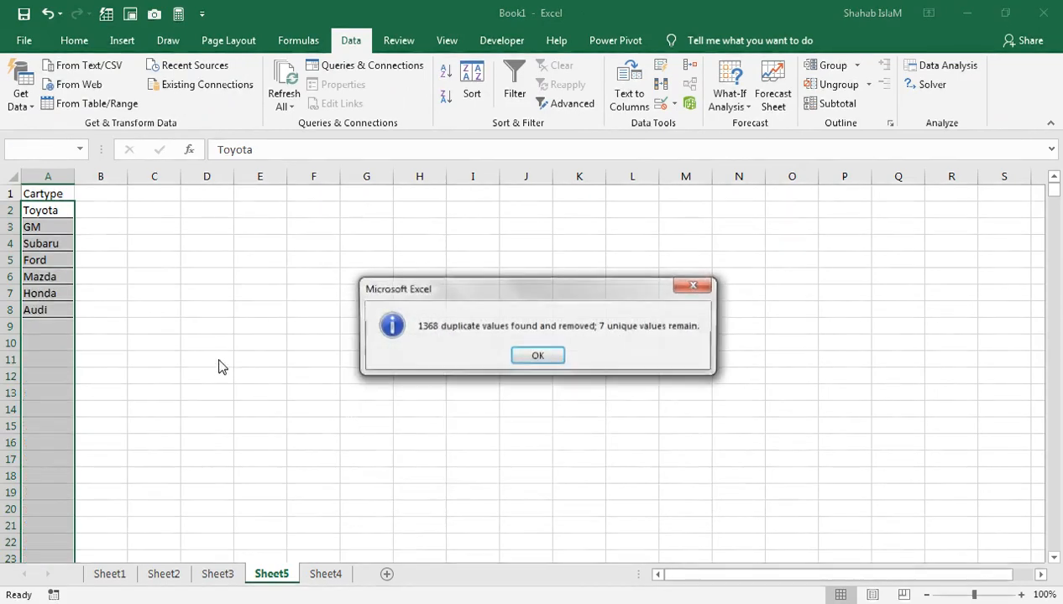
left_click(544, 356)
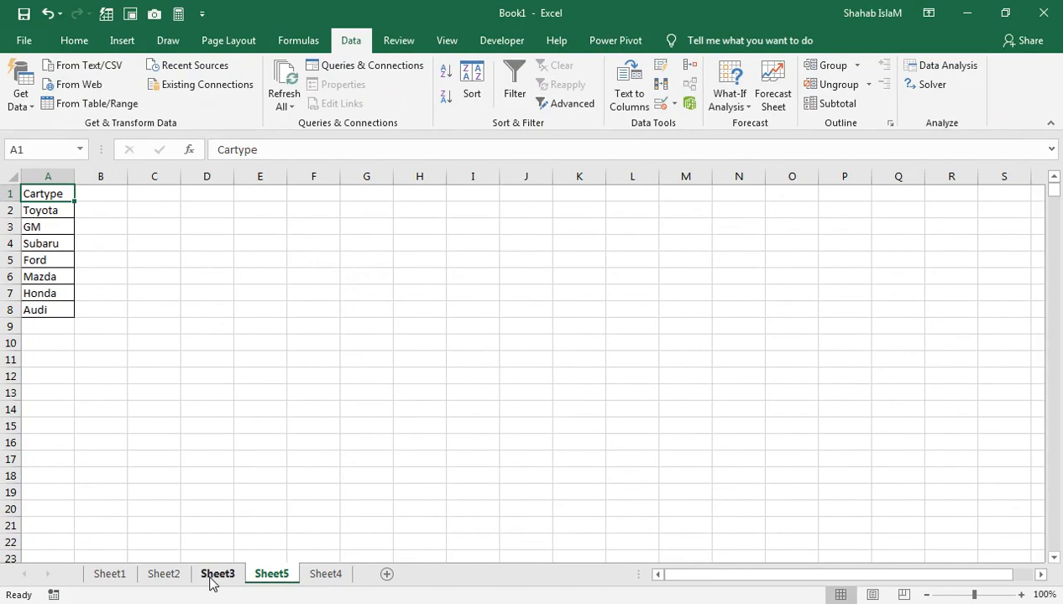
Start a data validation rule for the CarType criteria cell B3 on Sheet3 that allows only a List
left_click(217, 574)
left_click(150, 229)
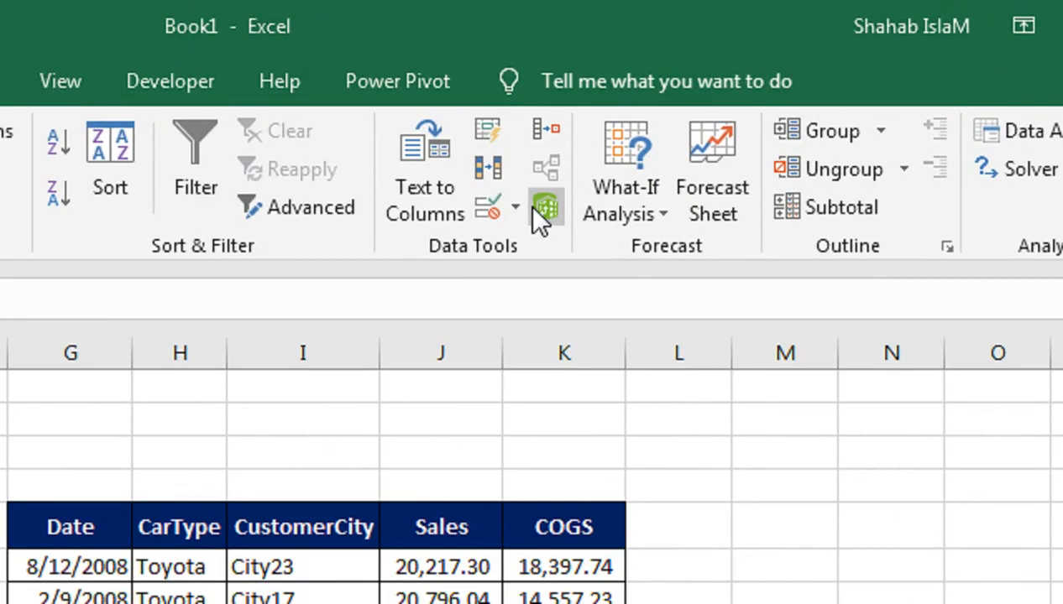
left_click(674, 103)
left_click(533, 255)
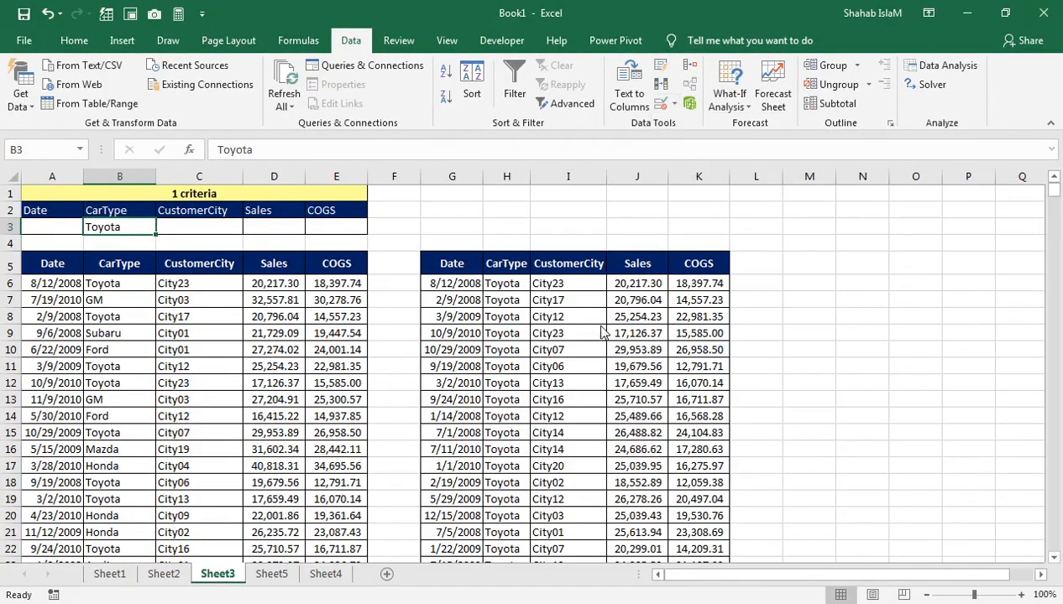
left_click(407, 345)
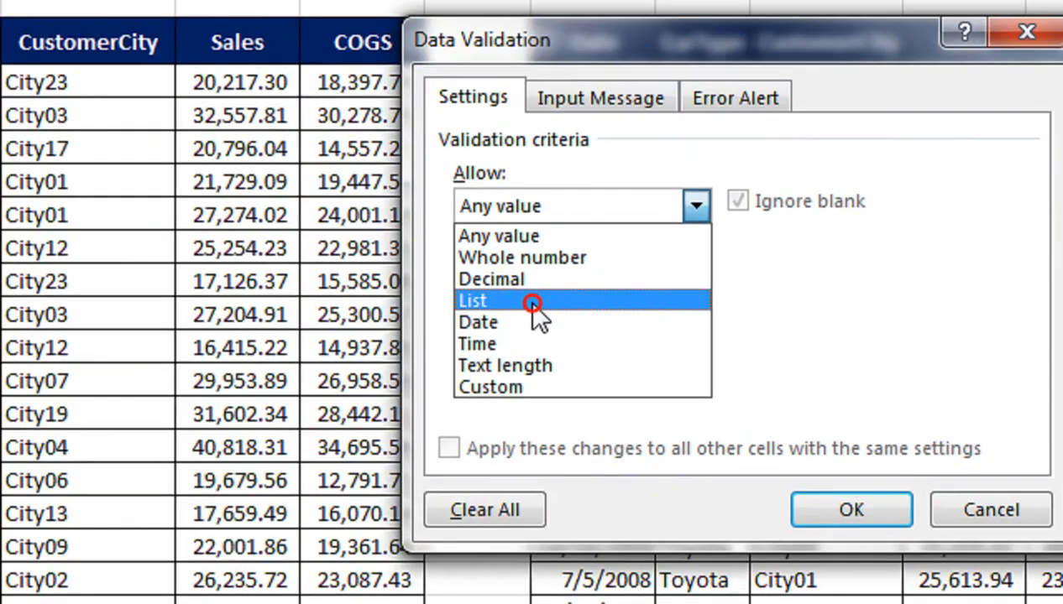
left_click(422, 393)
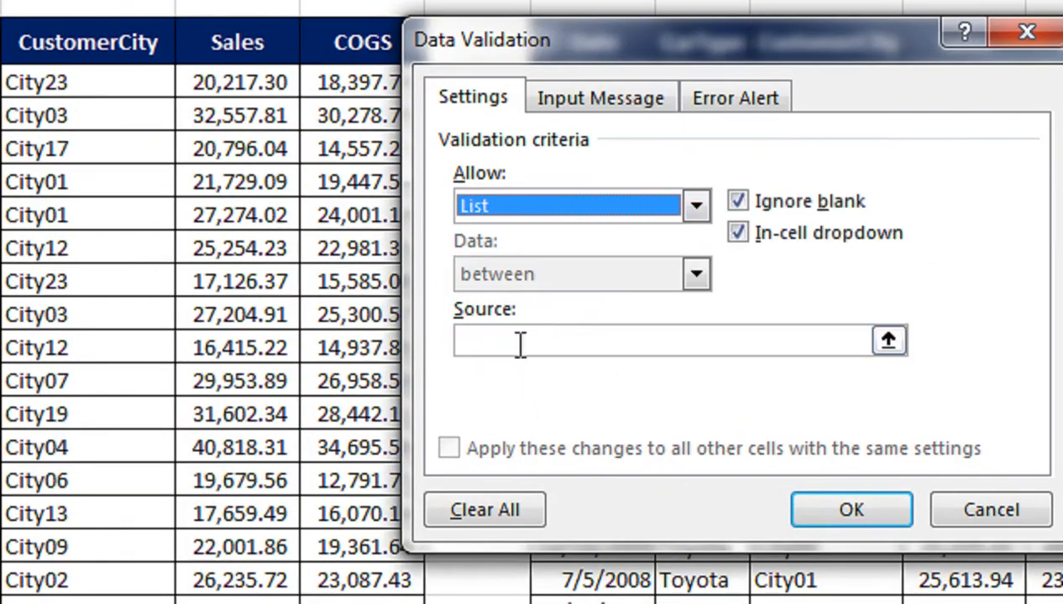
Set the validation list's source to =Sheet5!$A$2:$A$8, apply it, and choose GM in cell B3
left_click(521, 344)
left_click(273, 575)
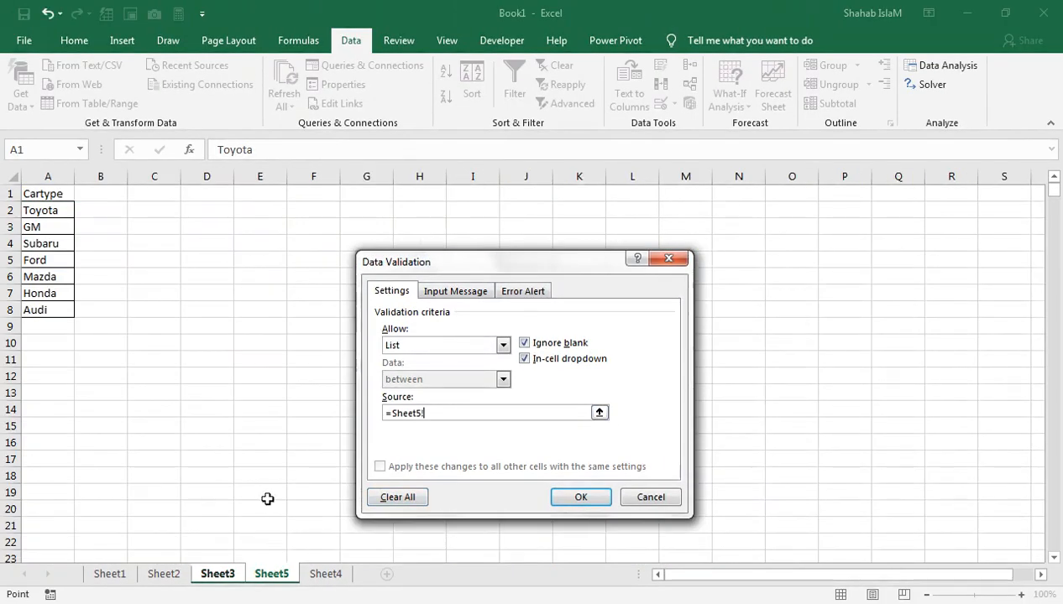
left_click_drag(69, 210, 58, 309)
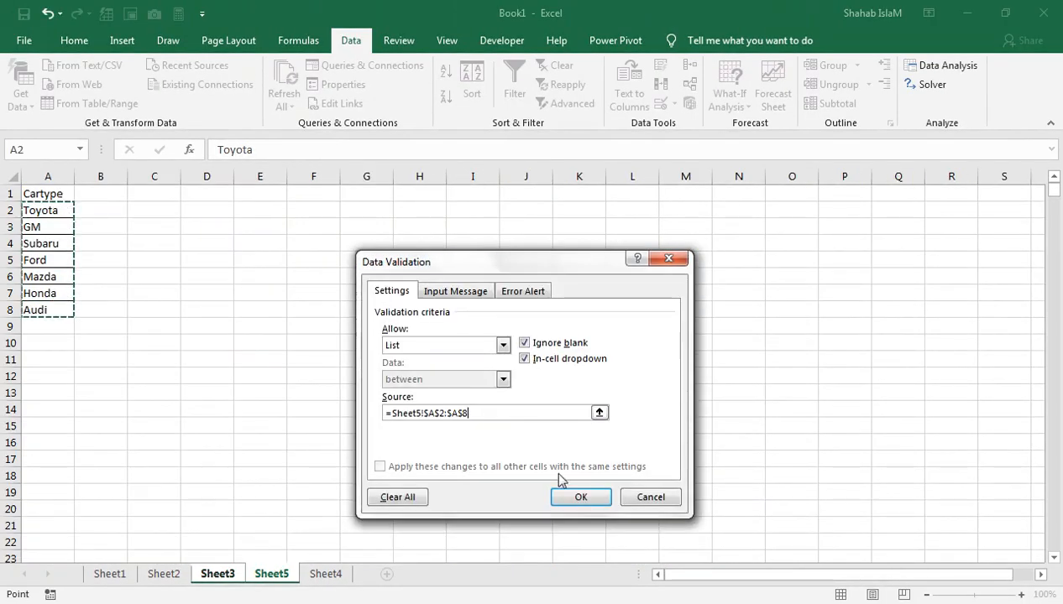
left_click(577, 498)
left_click(163, 227)
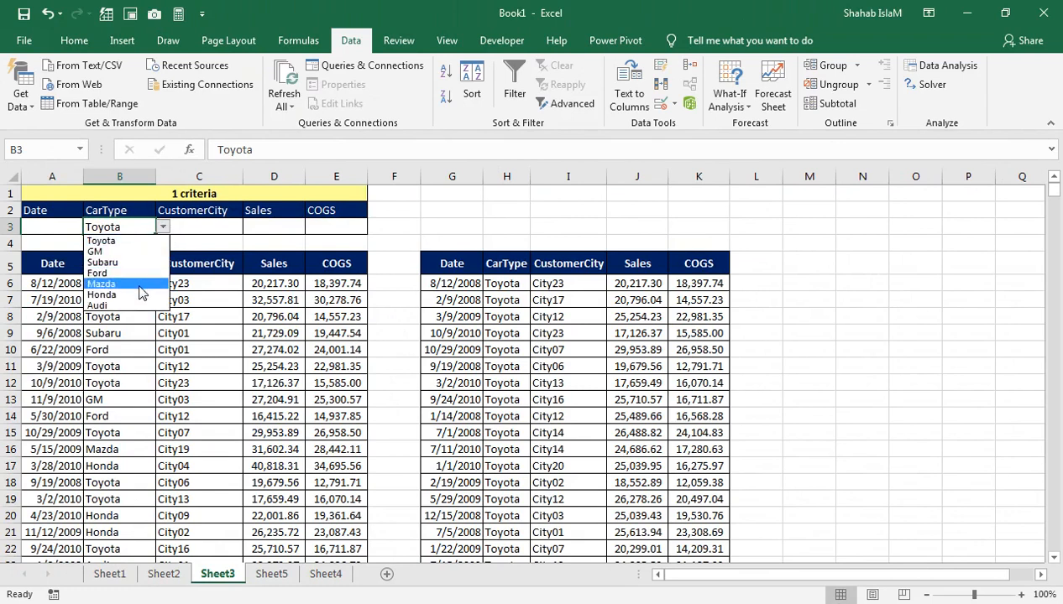
left_click(140, 251)
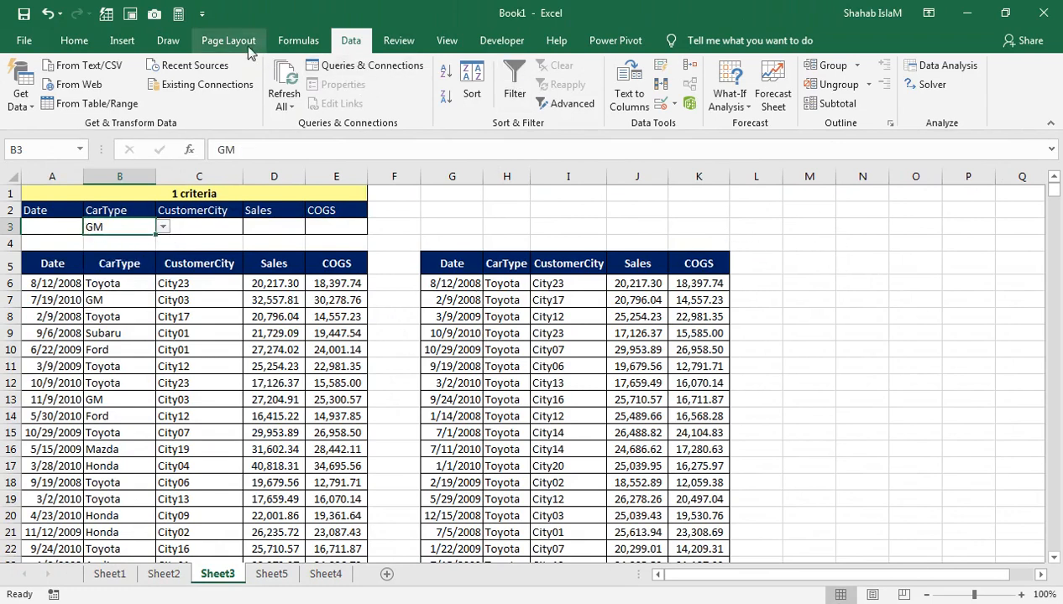
Draw a rounded rectangle about 0.56" high and 1.75" wide beside the filtered results, across columns L to O
left_click(125, 44)
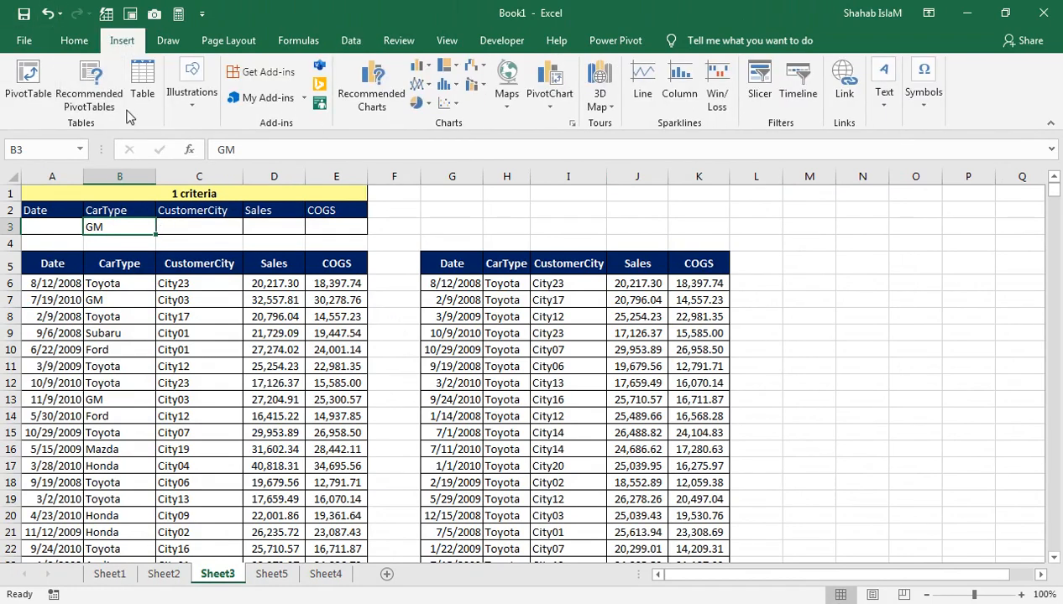
left_click(189, 107)
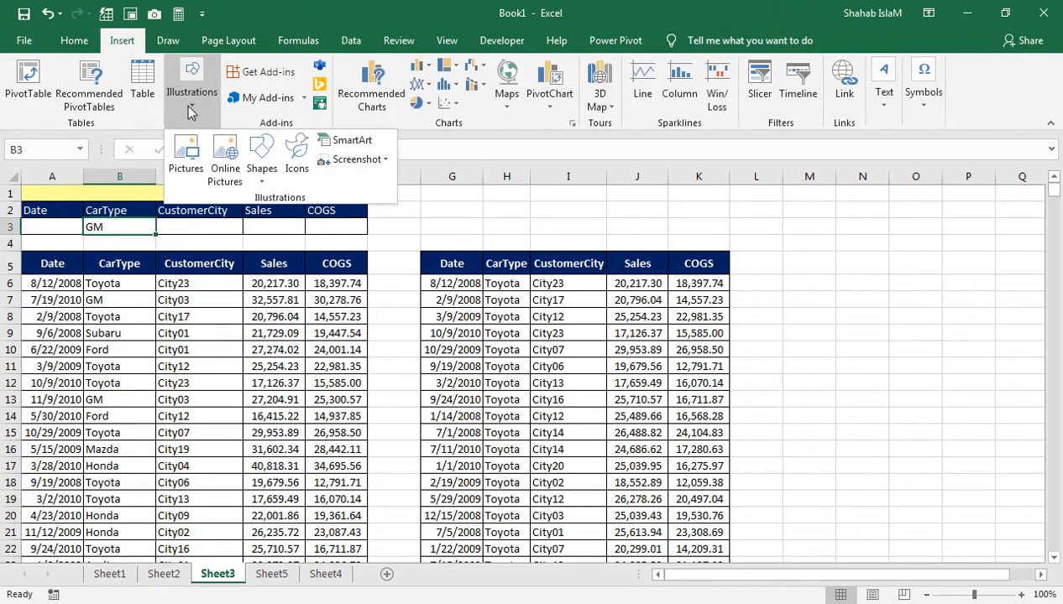
left_click(265, 187)
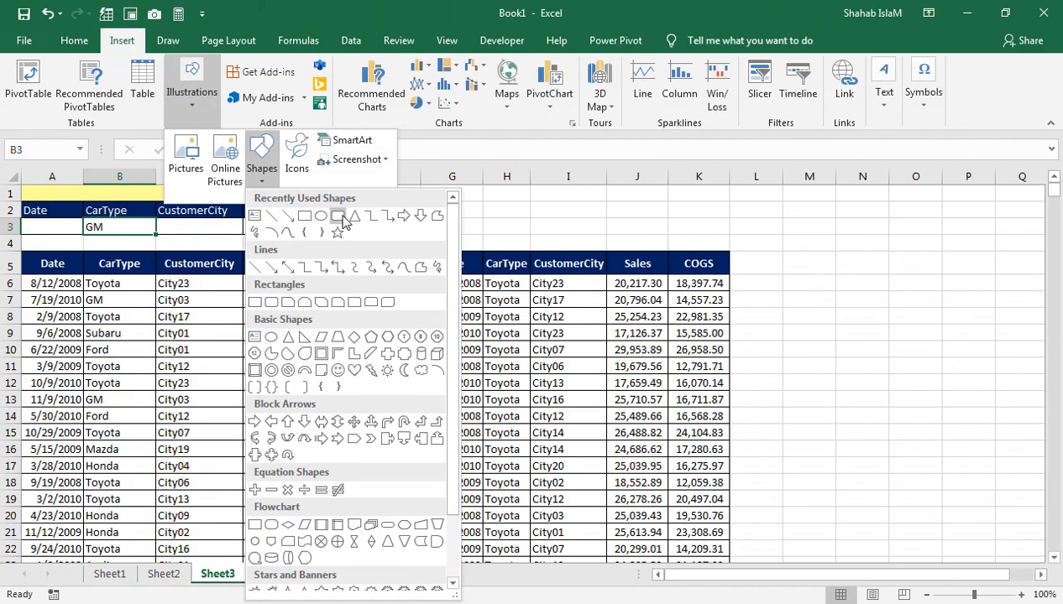
left_click(344, 220)
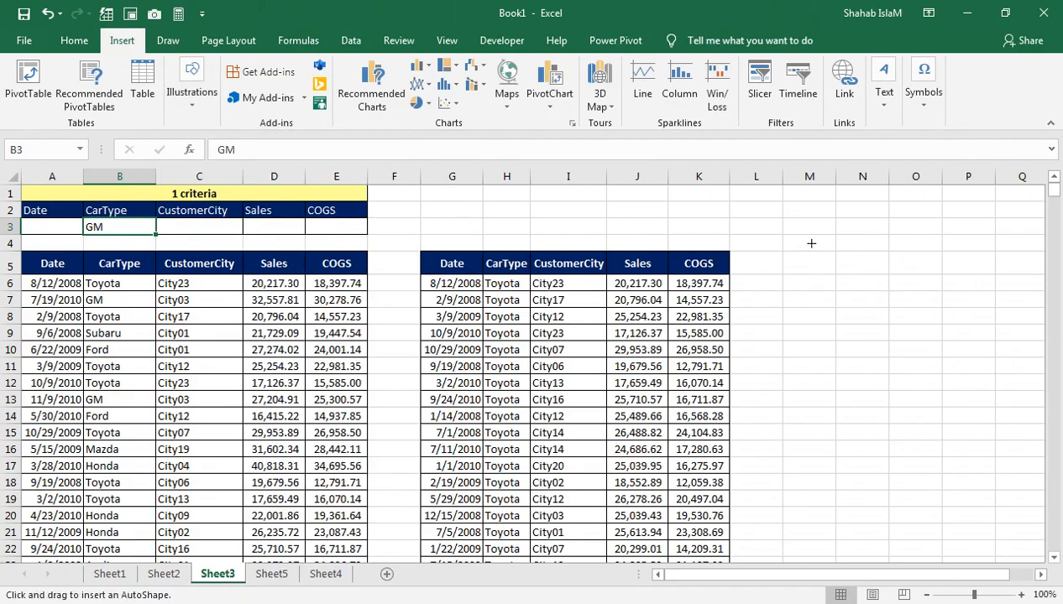
left_click_drag(776, 229, 917, 274)
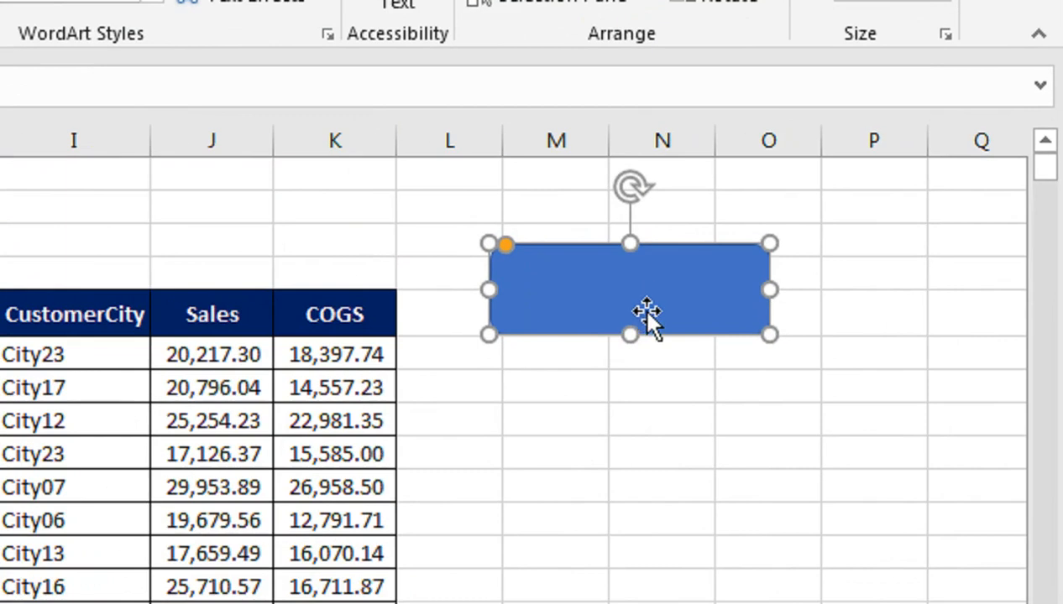
Label the rounded rectangle with the text "Check Record"
right_click(659, 330)
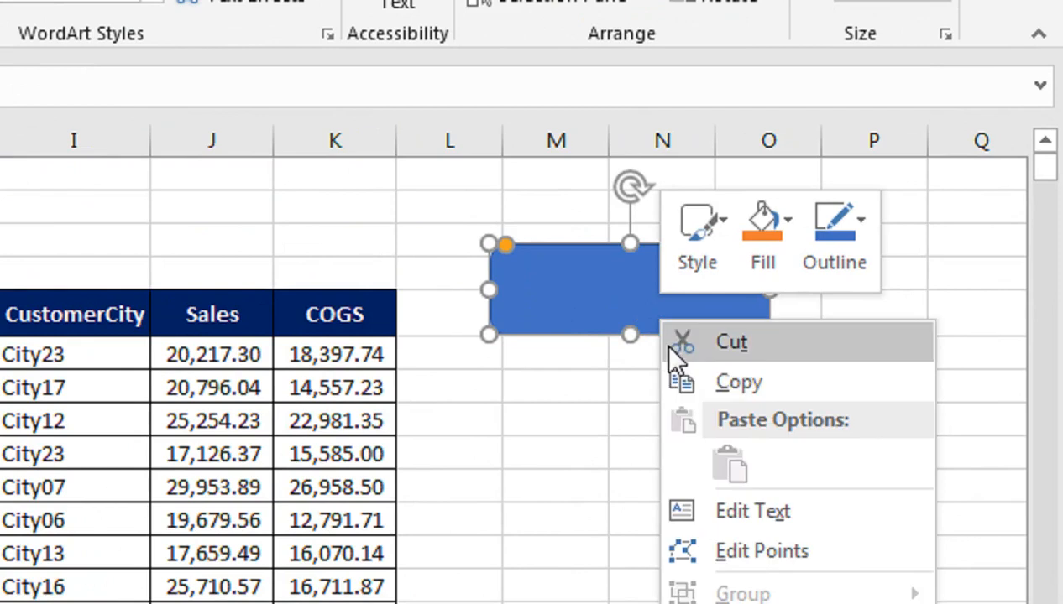
left_click(712, 479)
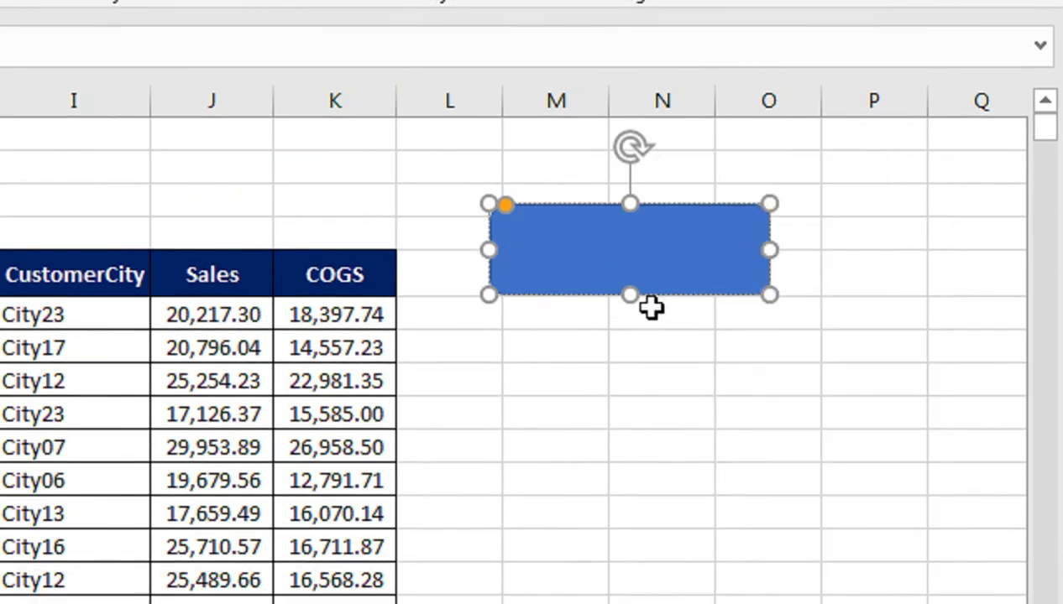
type("check Record")
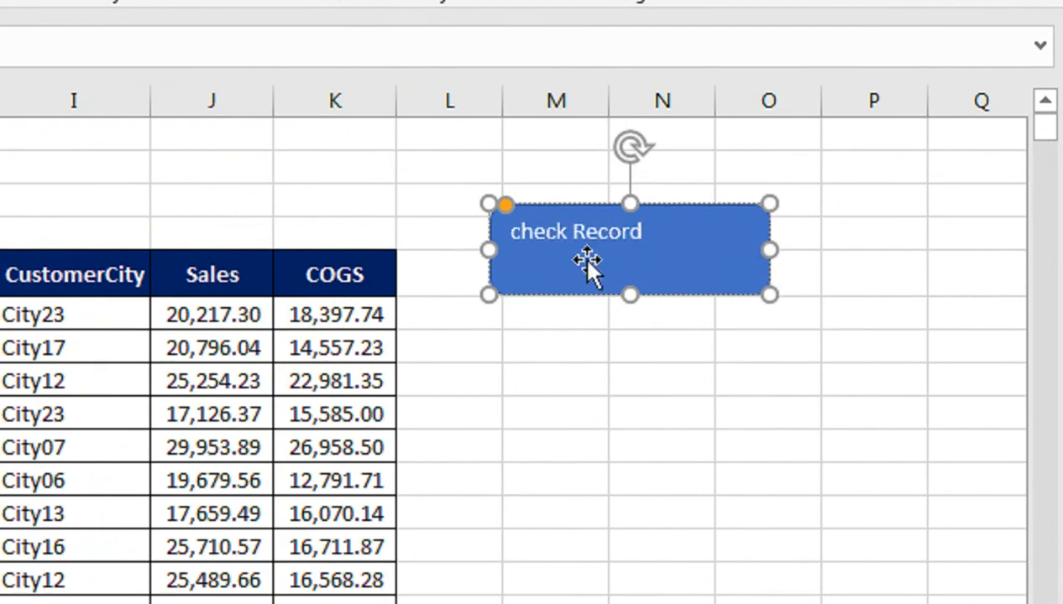
left_click(523, 238)
key("BackSpace")
type("C")
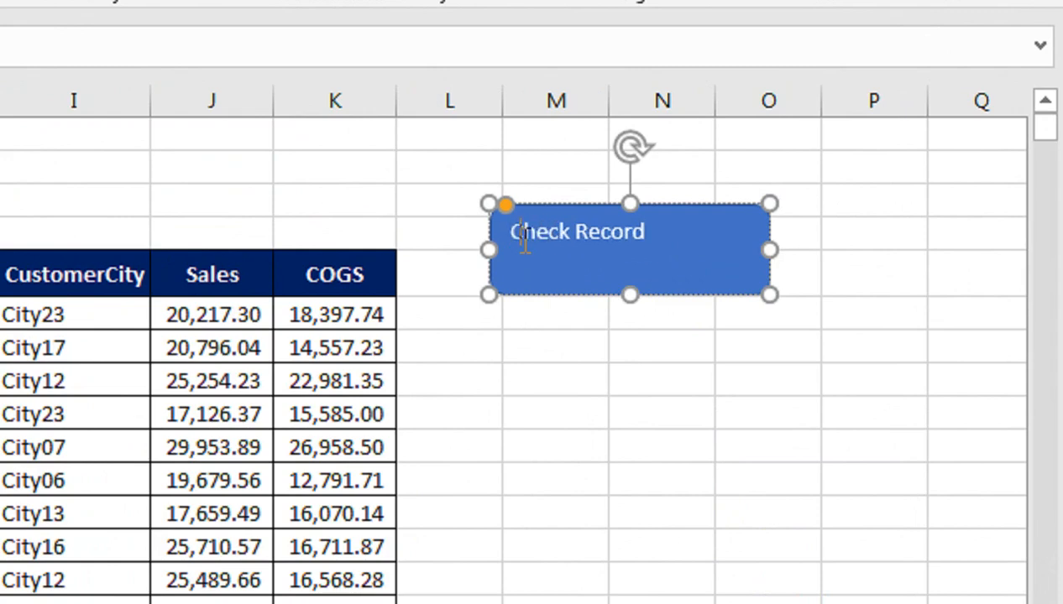
Center the shape's label horizontally and vertically and make it bold at font size 18
left_click(561, 198)
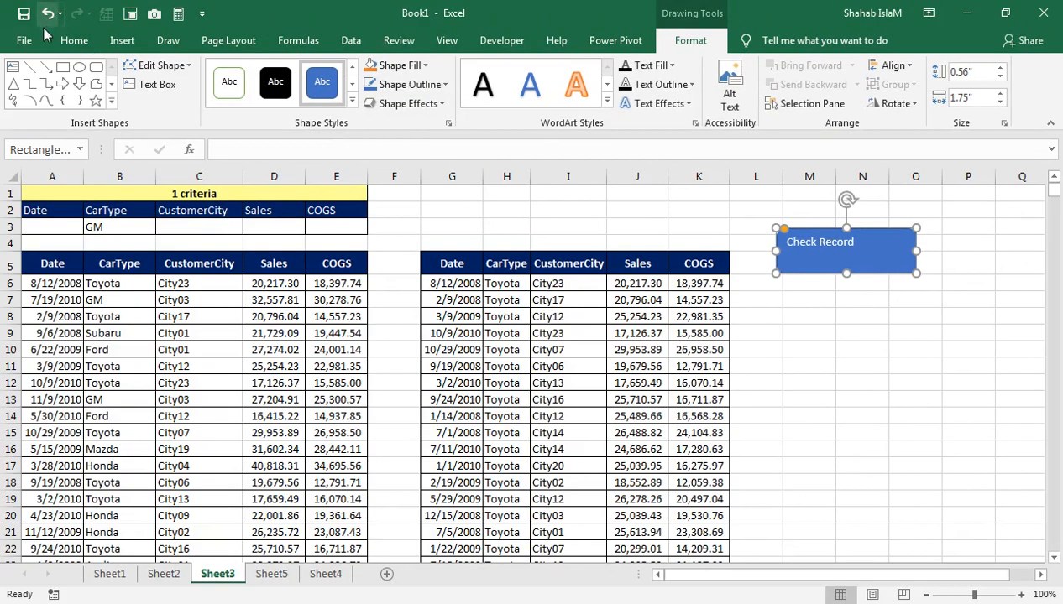
left_click(74, 40)
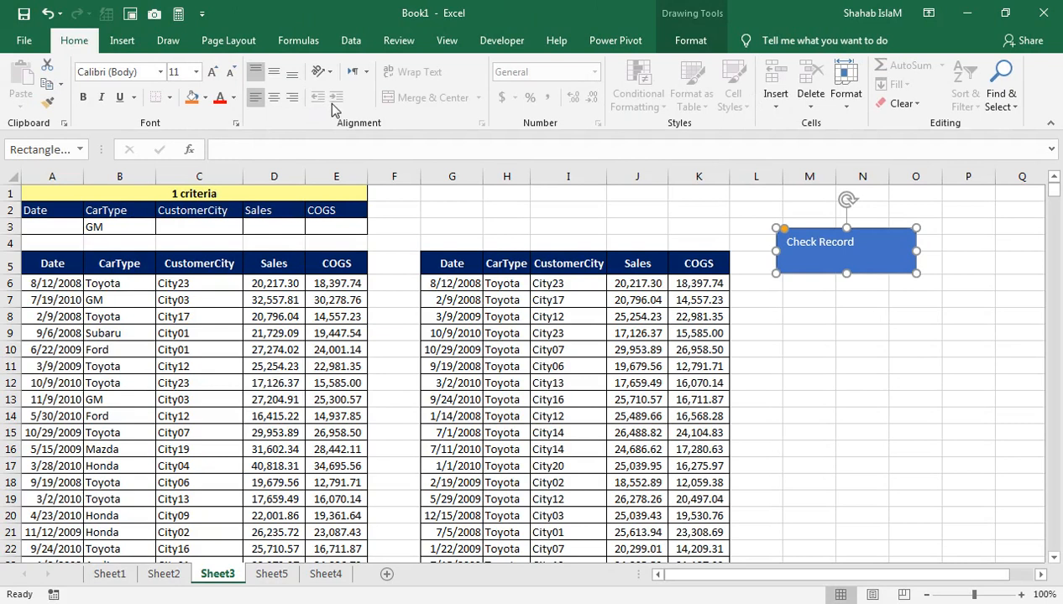
left_click(273, 97)
left_click(275, 72)
left_click(214, 73)
left_click(214, 73)
left_click(214, 73)
left_click(214, 73)
left_click(83, 97)
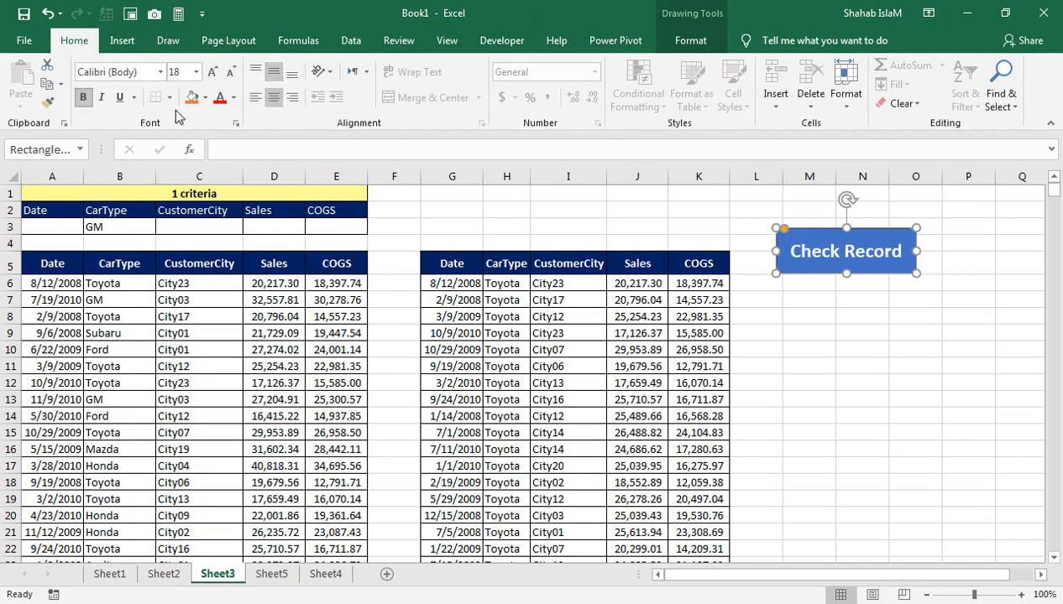
Apply the solid black shape style to the Check Record shape, round its corners more, and select cell B3
left_click(690, 41)
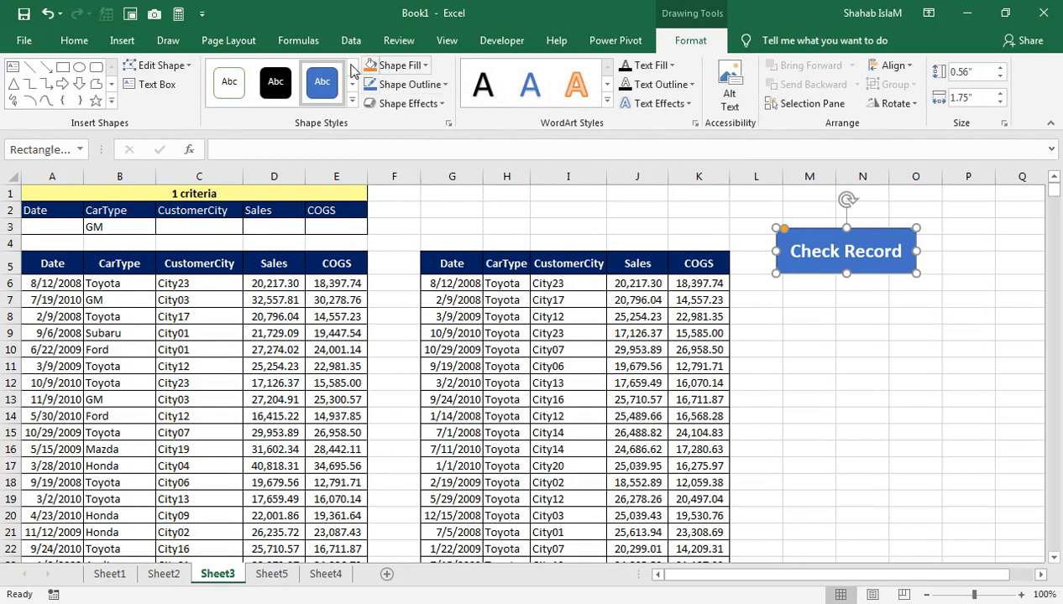
left_click(277, 95)
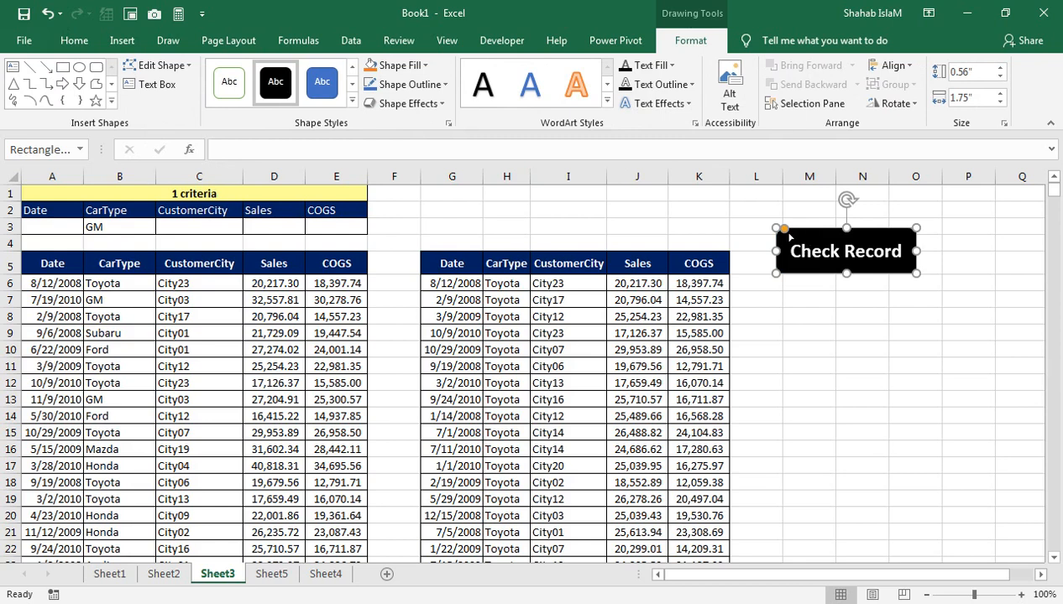
left_click_drag(789, 235, 792, 232)
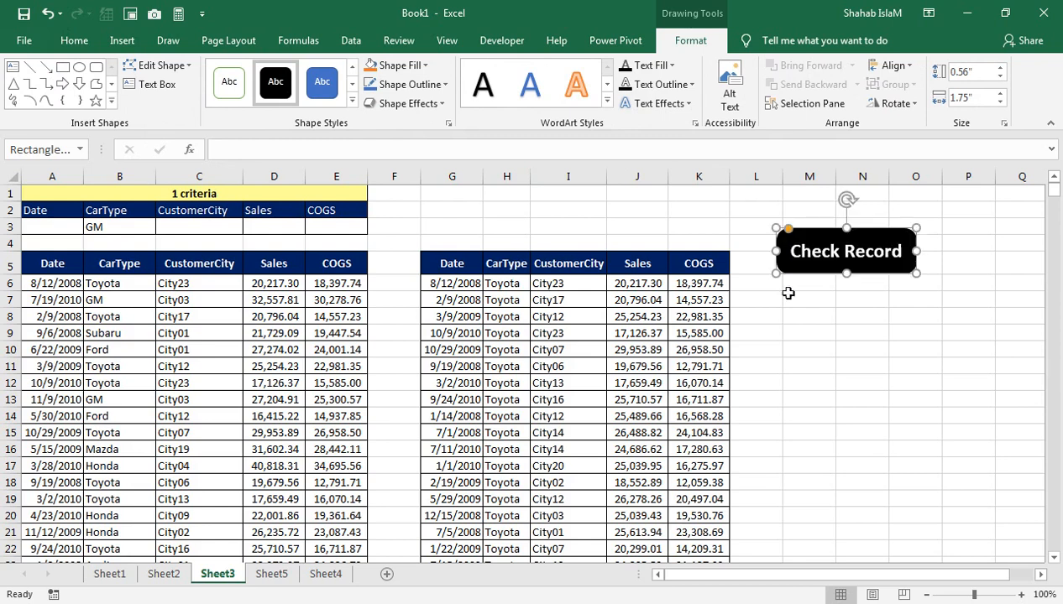
left_click(126, 228)
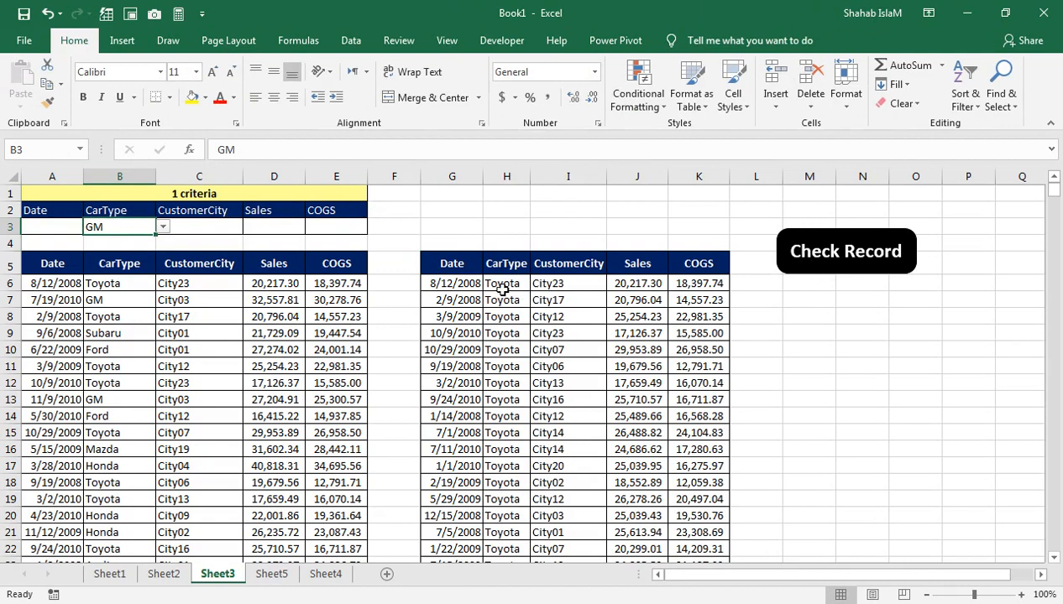
Assign Macro1 to the Check Record shape and deselect the shape by selecting cell L12
right_click(824, 267)
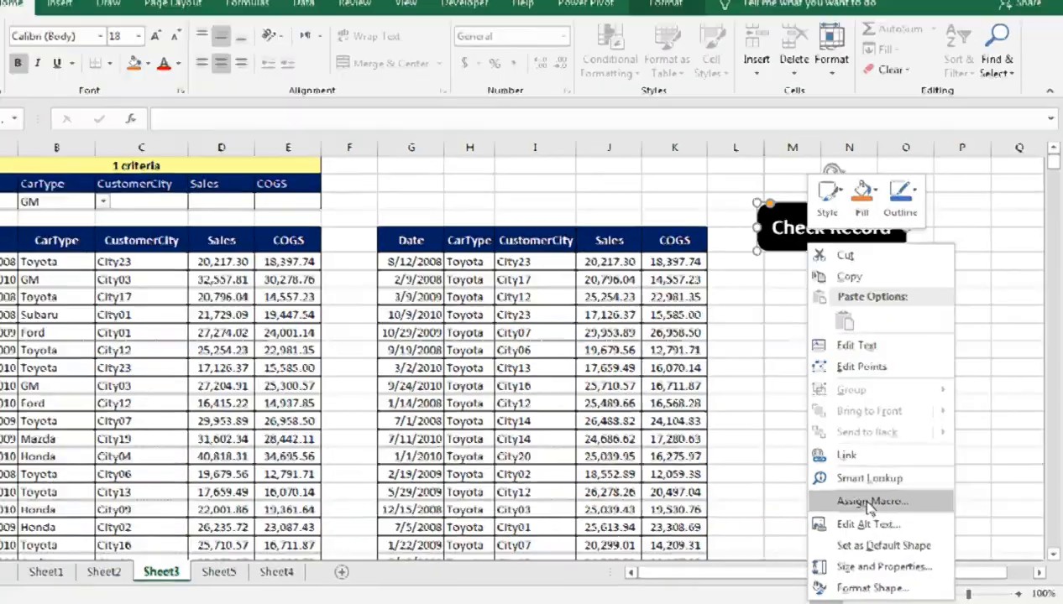
left_click(695, 414)
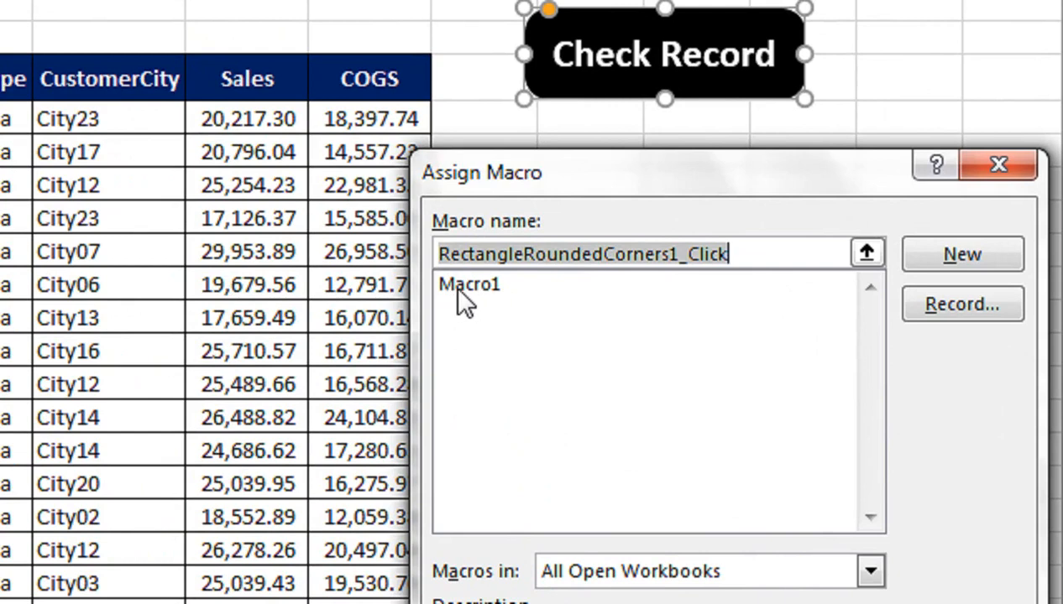
left_click(477, 289)
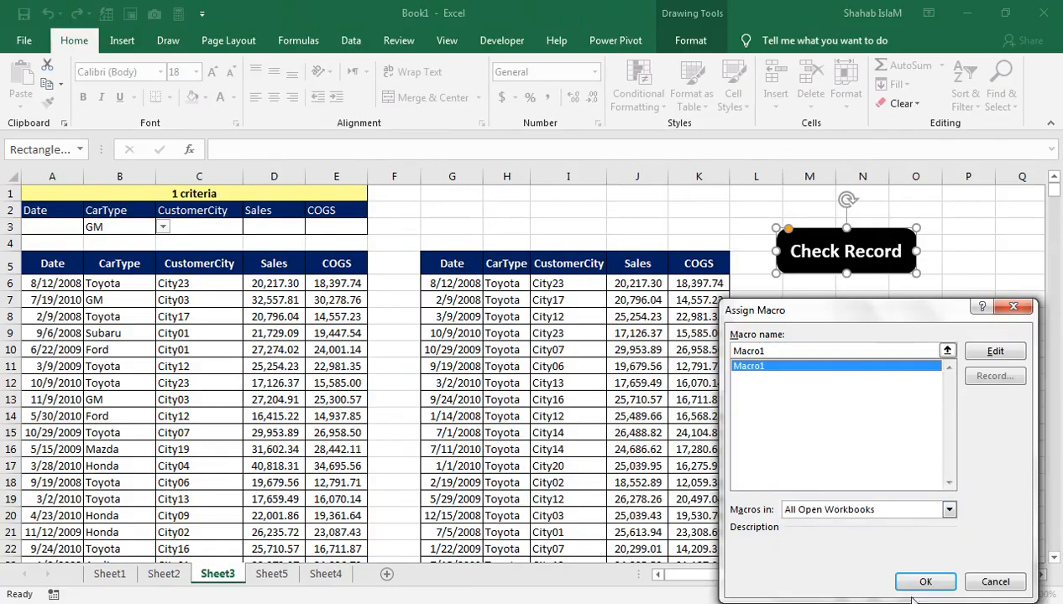
left_click(928, 579)
left_click(635, 369)
left_click(733, 392)
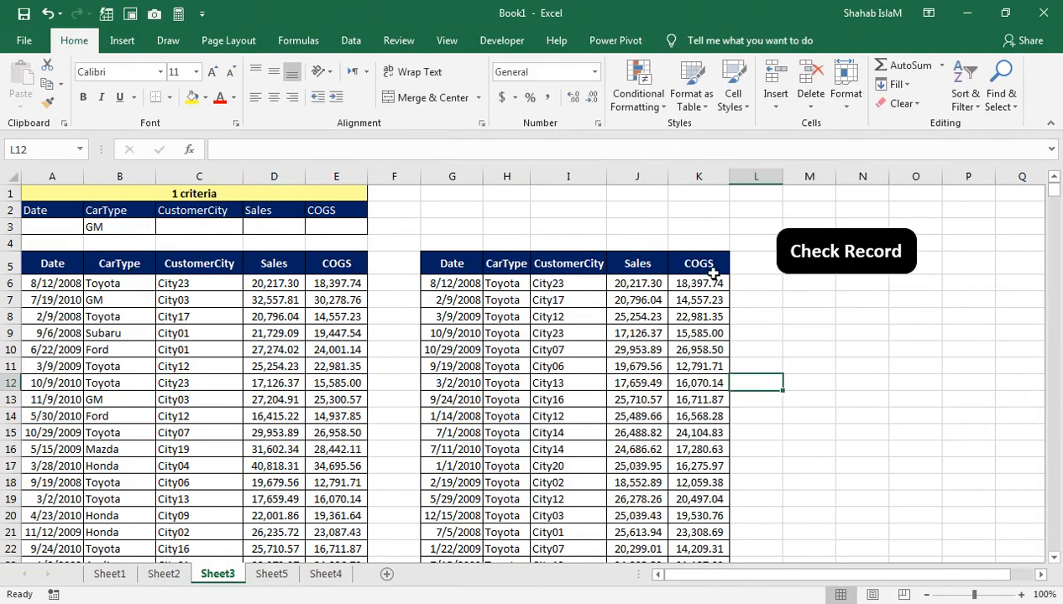
Run the Check Record button for GM, choose a car type from the drop-down in B3, and run the button again
left_click(845, 263)
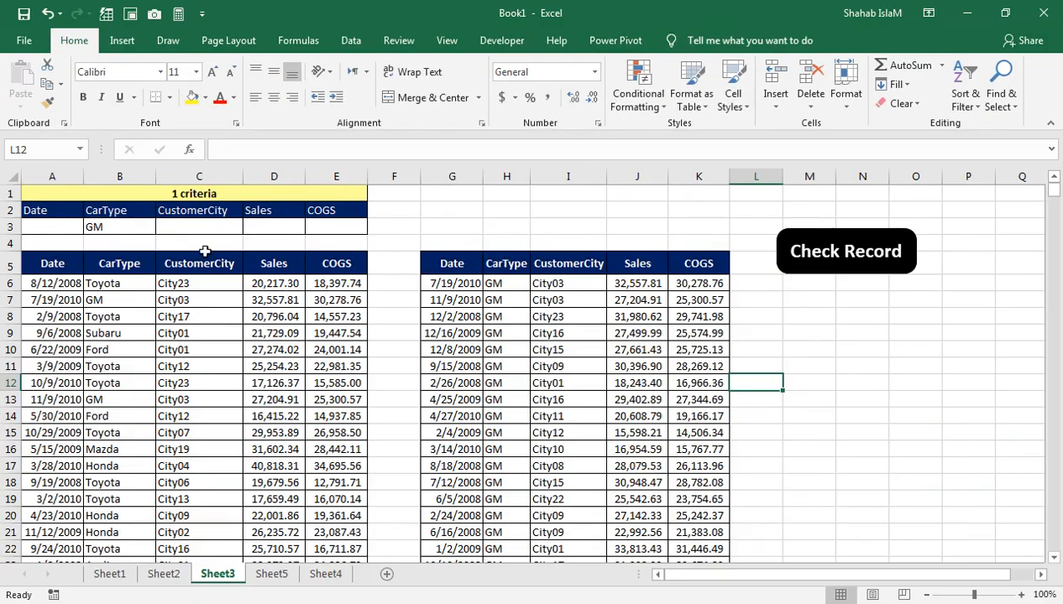
left_click(142, 225)
left_click(162, 227)
left_click(117, 272)
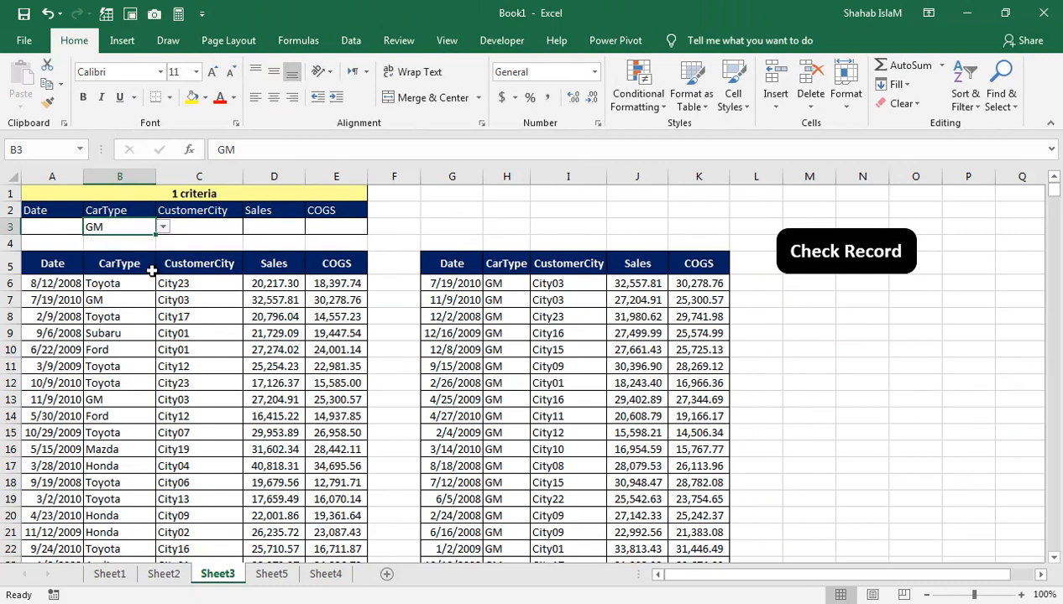
left_click(863, 264)
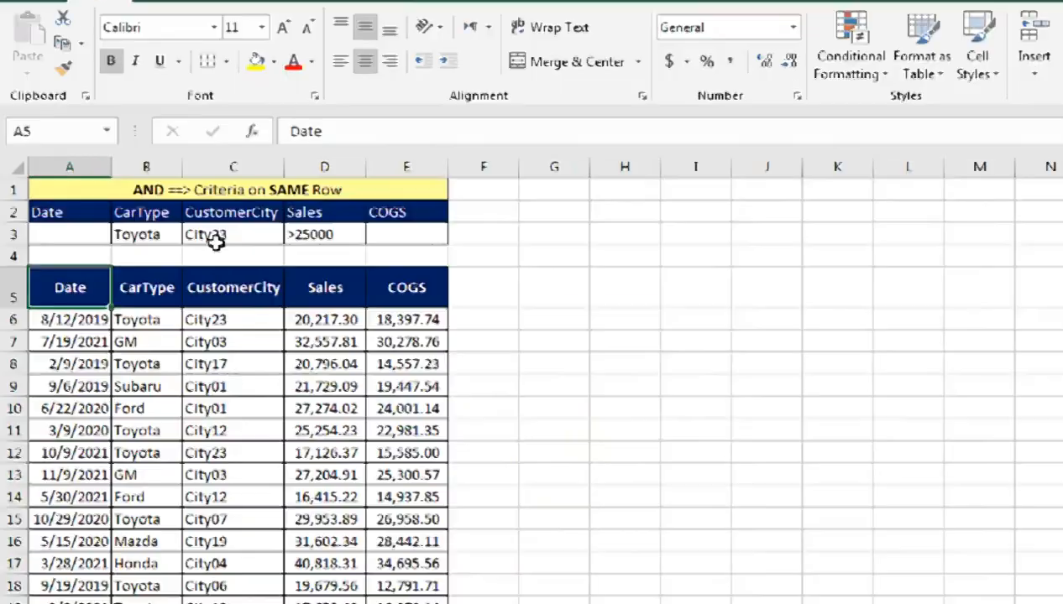
Start an advanced filter from cell G5 on Sheet1 with A5:E1380 as the list range
left_click(854, 322)
left_click(359, 41)
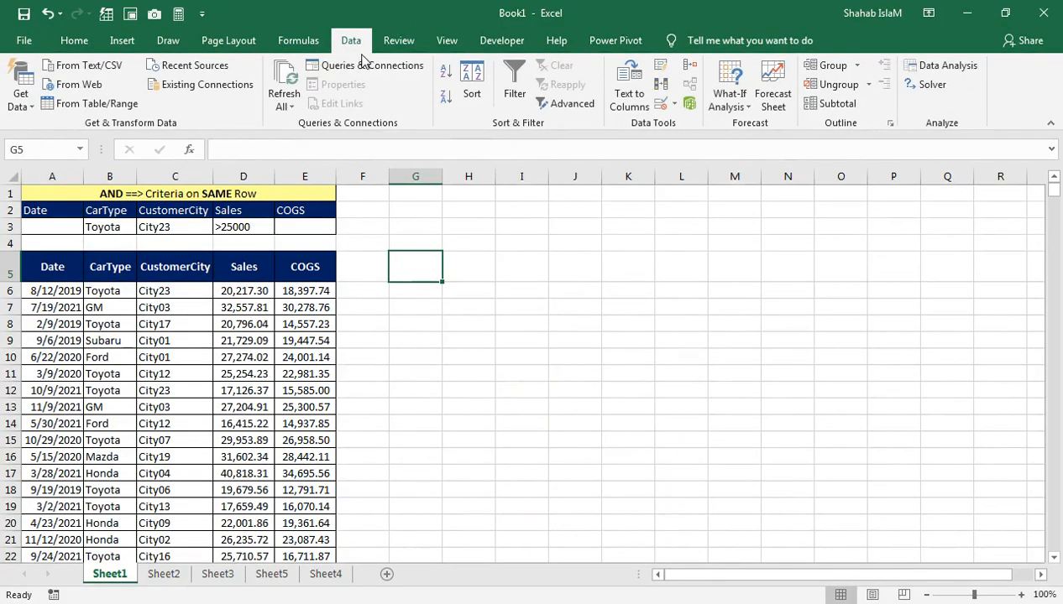
left_click(572, 104)
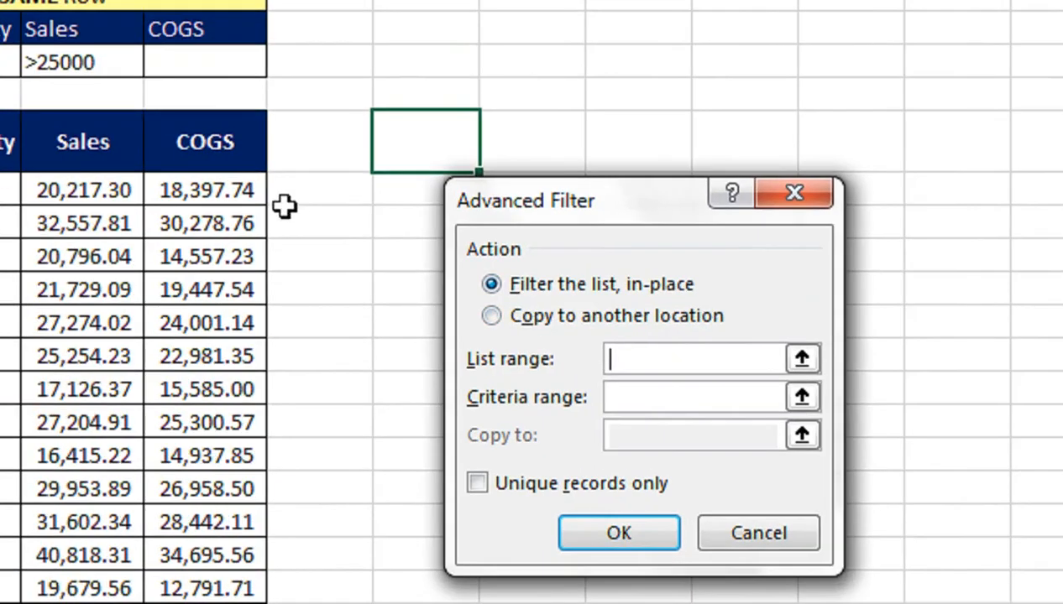
left_click(298, 265)
key("ctrl+shift+Left")
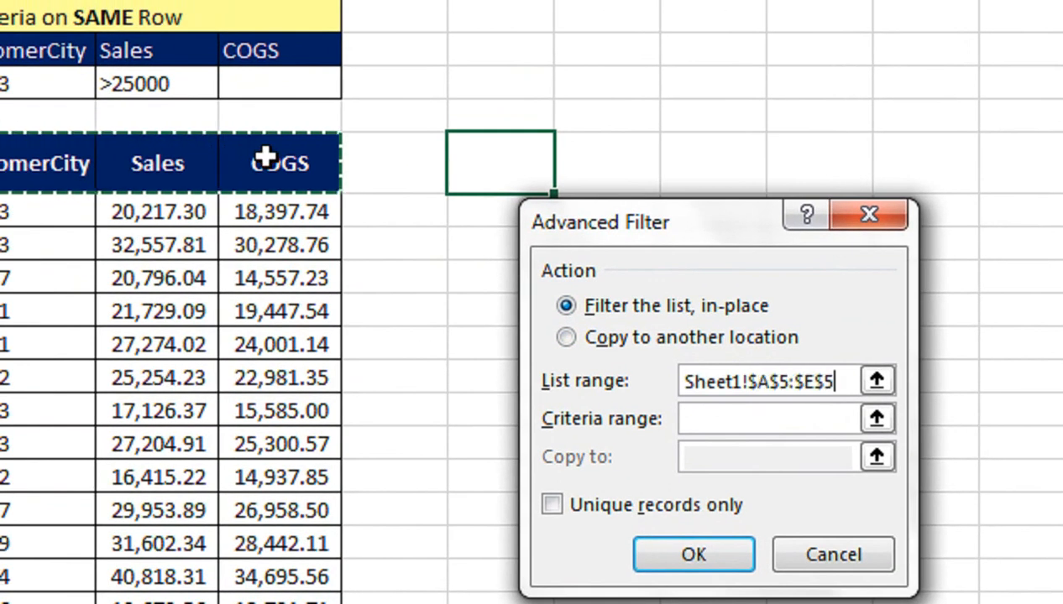
key("ctrl+shift+Down")
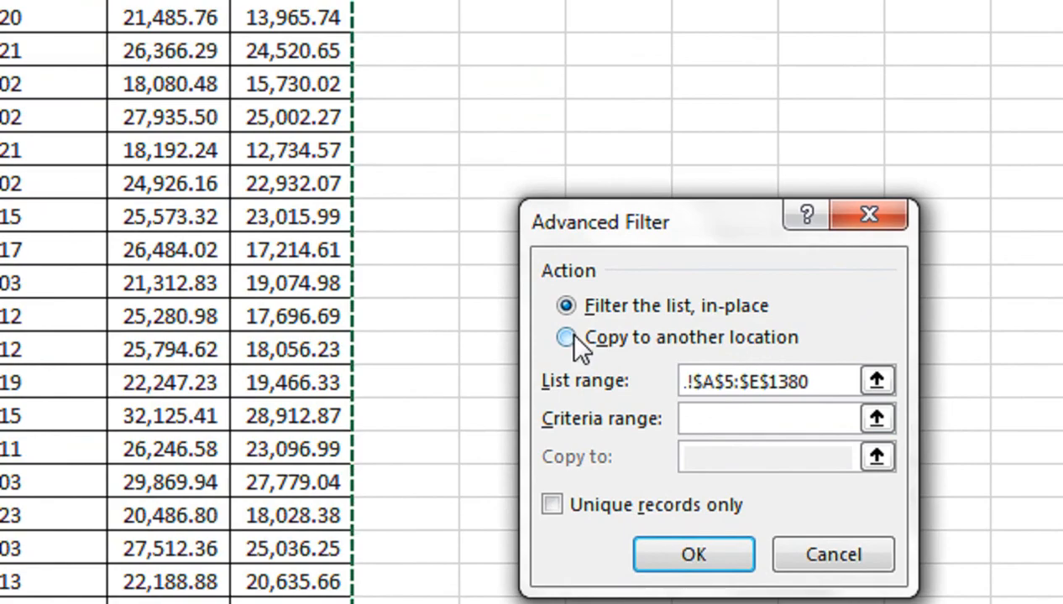
Set the advanced filter's criteria range to A2:E3, covering the criteria headers and the row beneath them
left_click(727, 419)
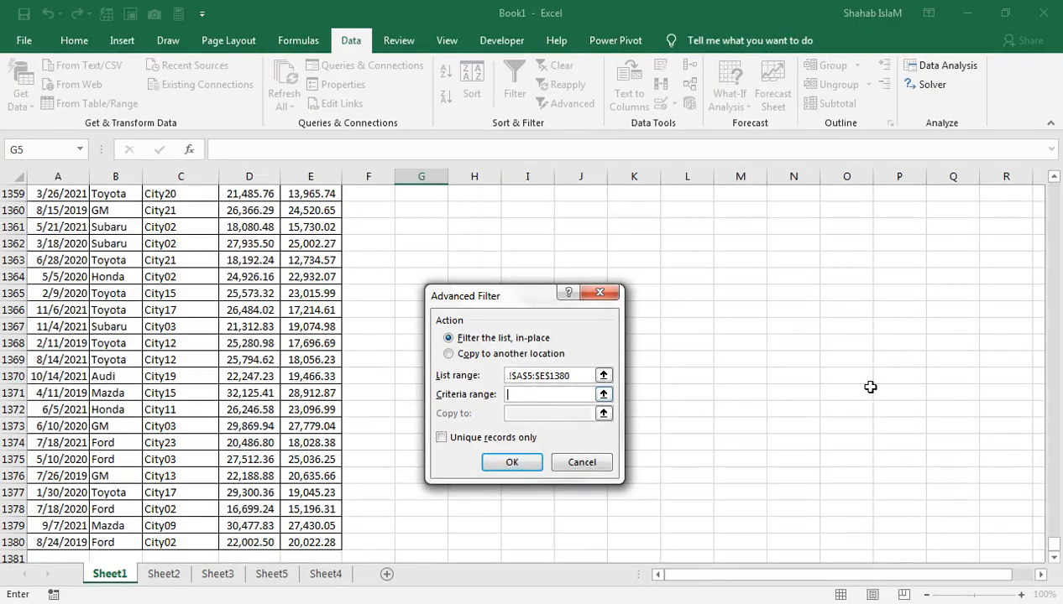
left_click(1052, 178)
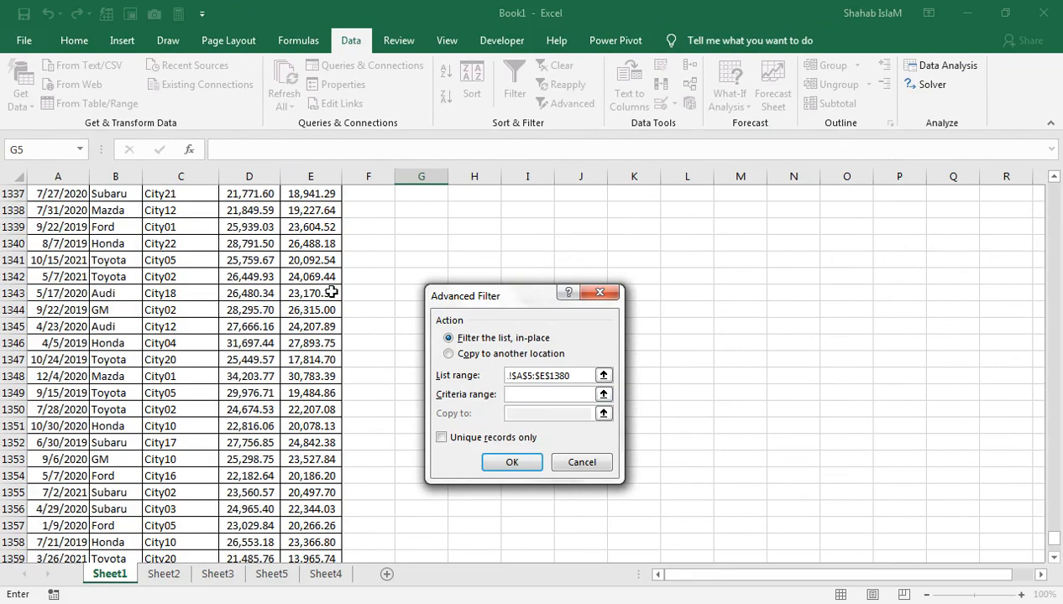
left_click(351, 275)
key("ctrl+Up")
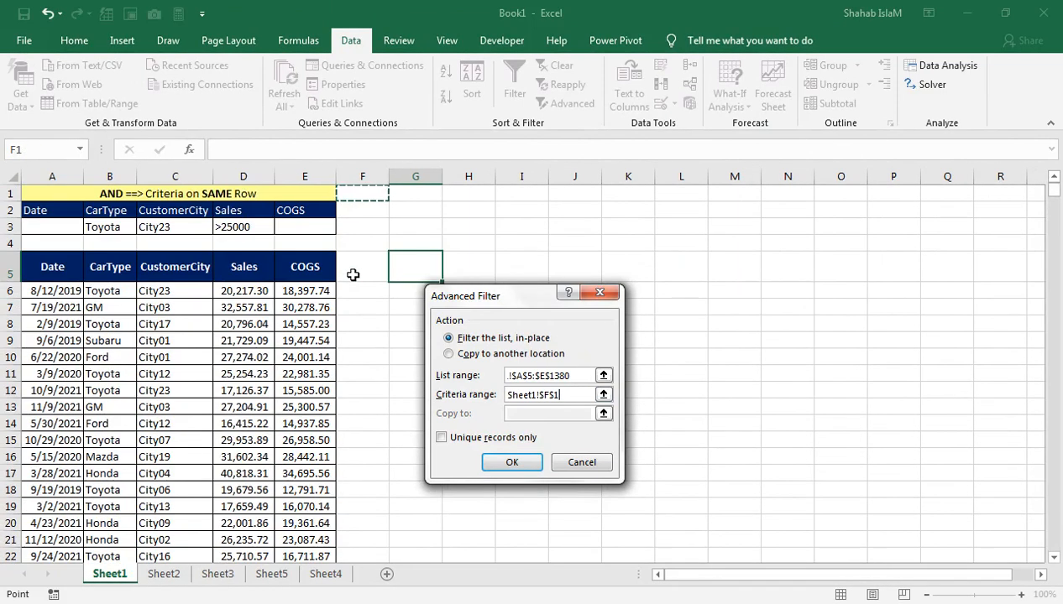
left_click_drag(50, 210, 307, 225)
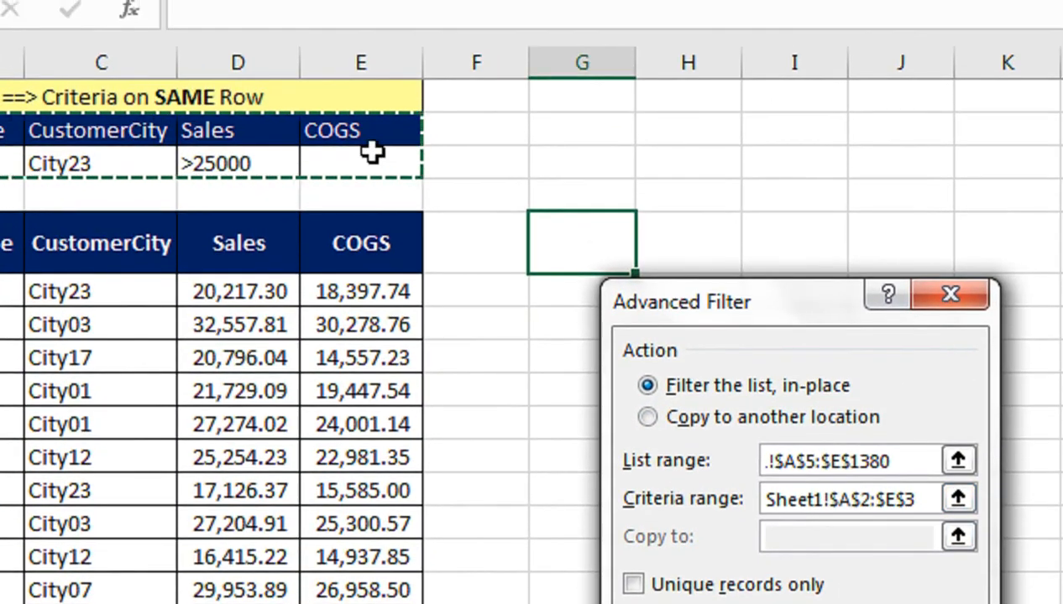
Set the advanced filter to copy its results to another location starting at G5 and run it
left_click(671, 419)
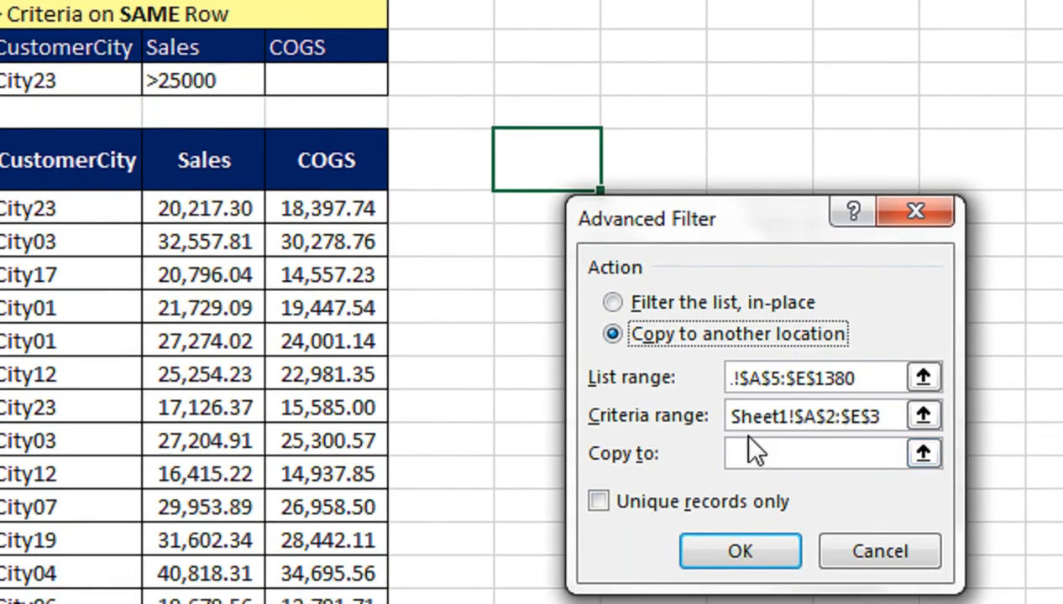
left_click(753, 453)
left_click(577, 183)
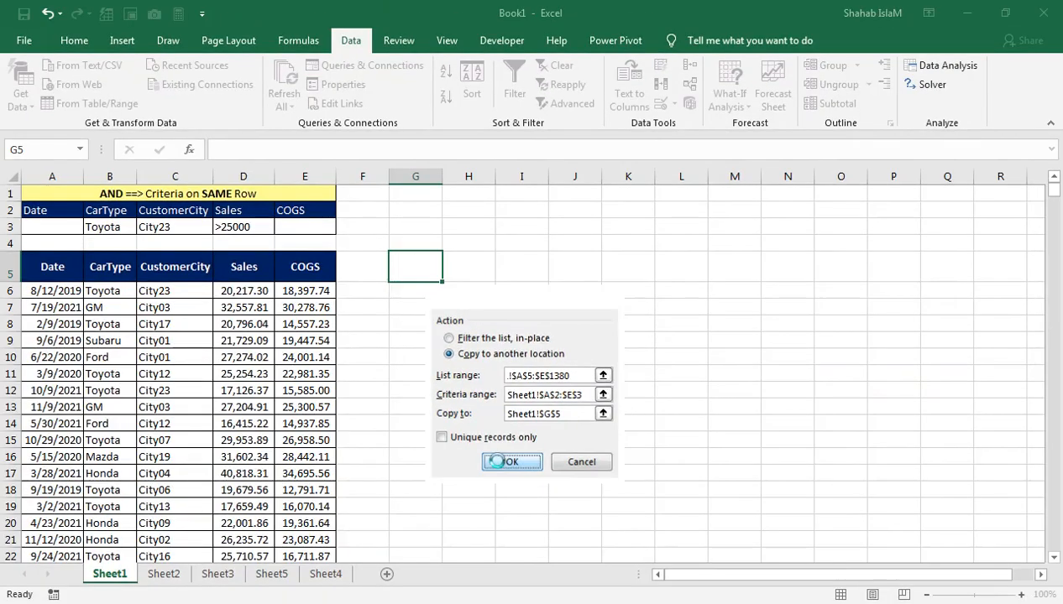
left_click(614, 493)
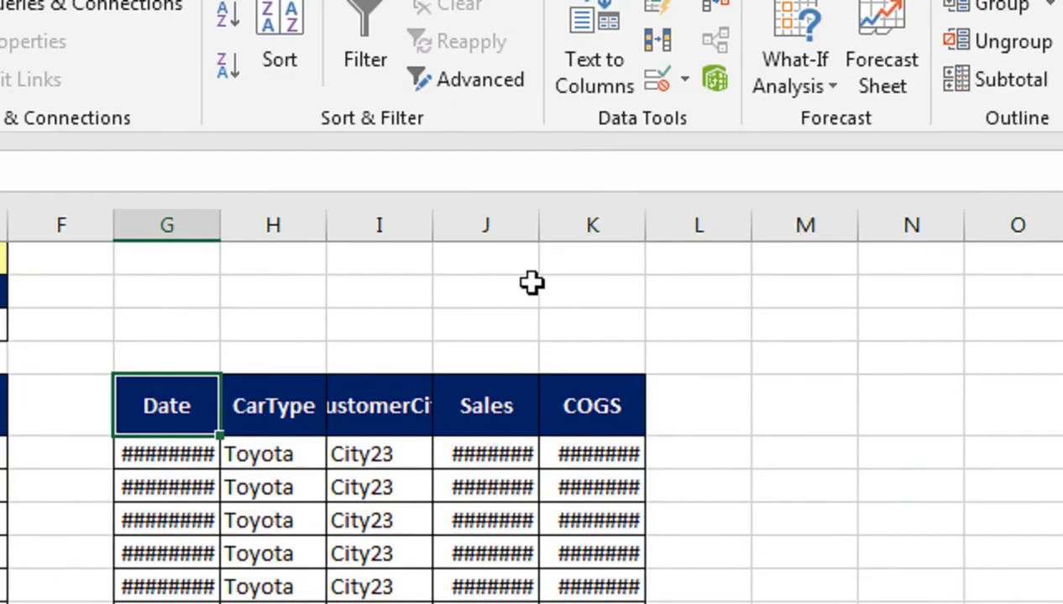
Autofit columns G to K to the filtered results and widen the CarType column H slightly more
left_click_drag(606, 198, 436, 172)
double_click(263, 217)
left_click(313, 461)
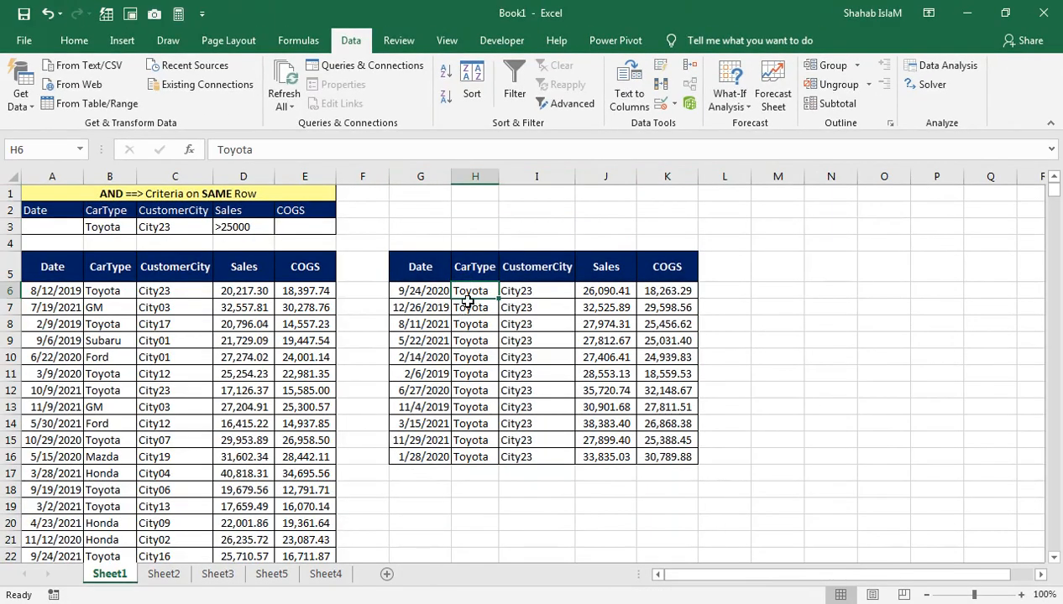
left_click_drag(501, 178, 517, 178)
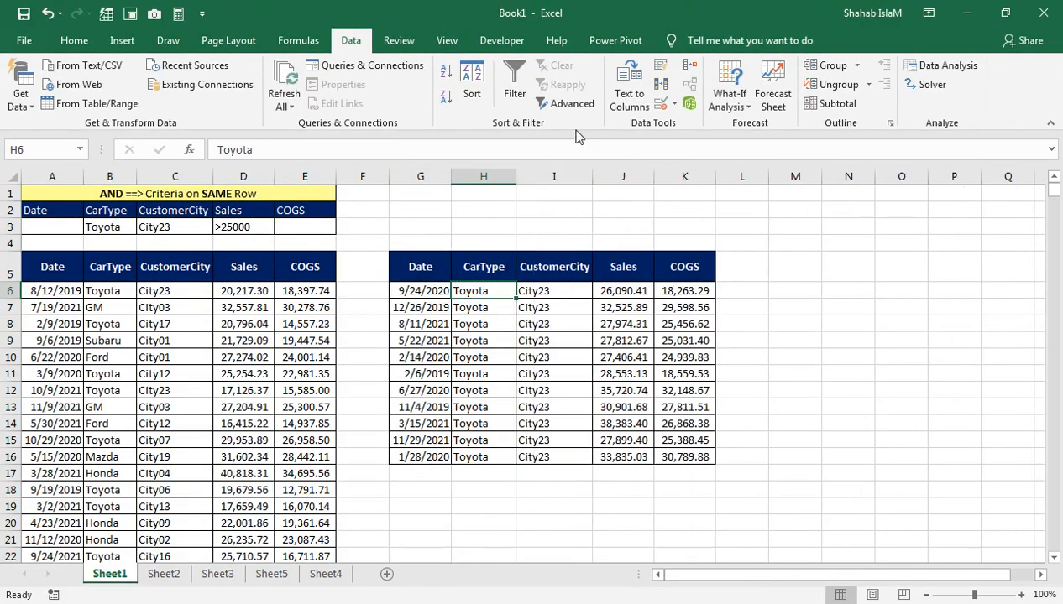